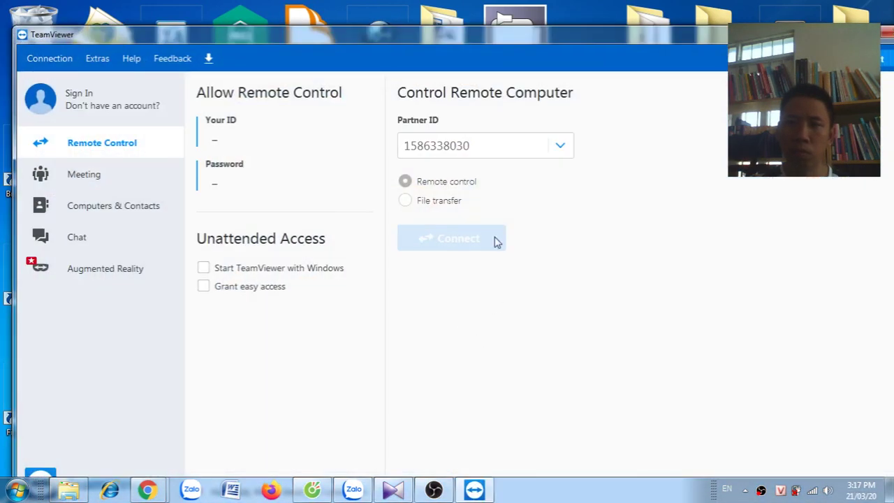
Replace TeamViewer's old Partner ID with the remote computer ID from the Zalo chat
{"action": "left_click", "coordinate": [353, 490]}
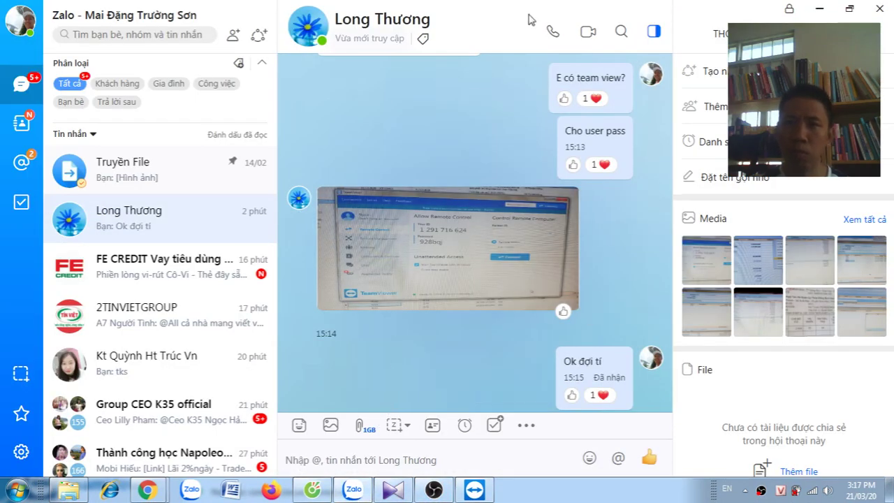
{"action": "left_click", "coordinate": [819, 9]}
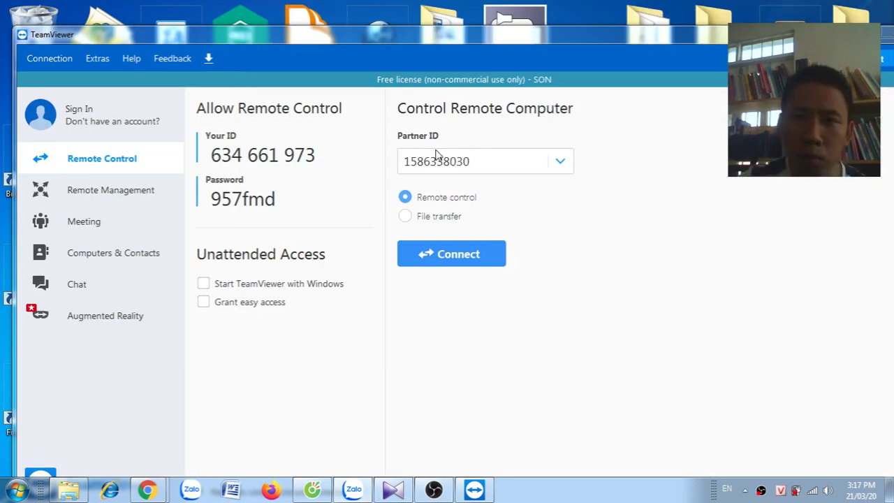
{"action": "left_click", "coordinate": [486, 160]}
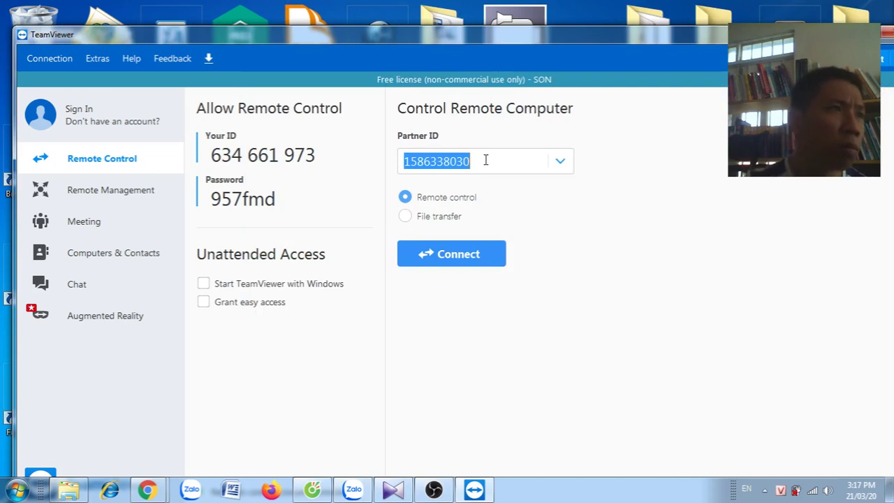
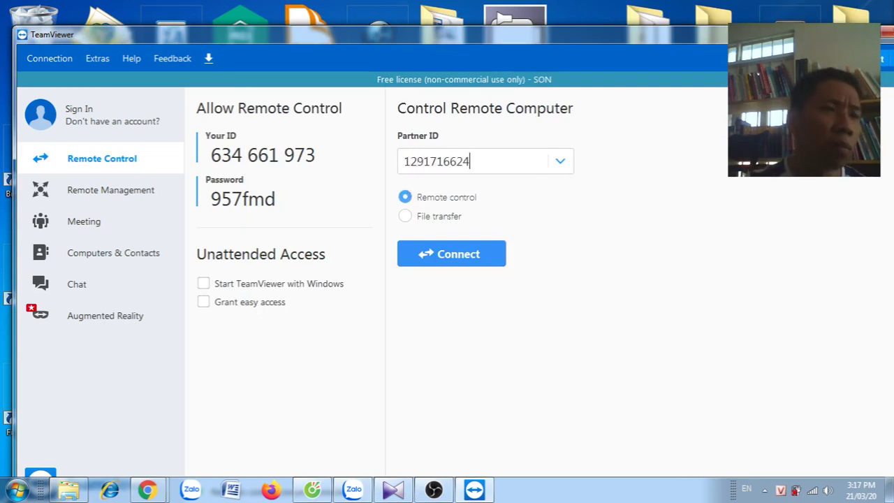
{"action": "key", "text": "Return"}
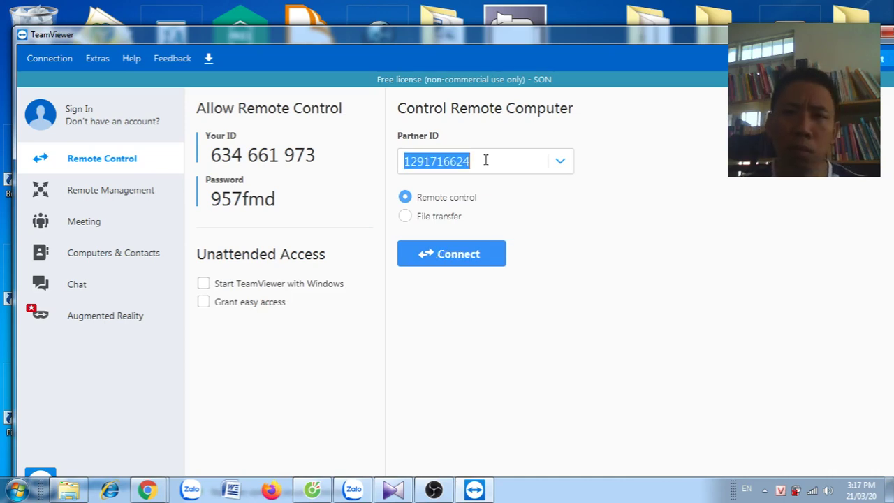
Connect to the partner's computer PNN-TRI-PC and log on with the session password
{"action": "left_click", "coordinate": [464, 265]}
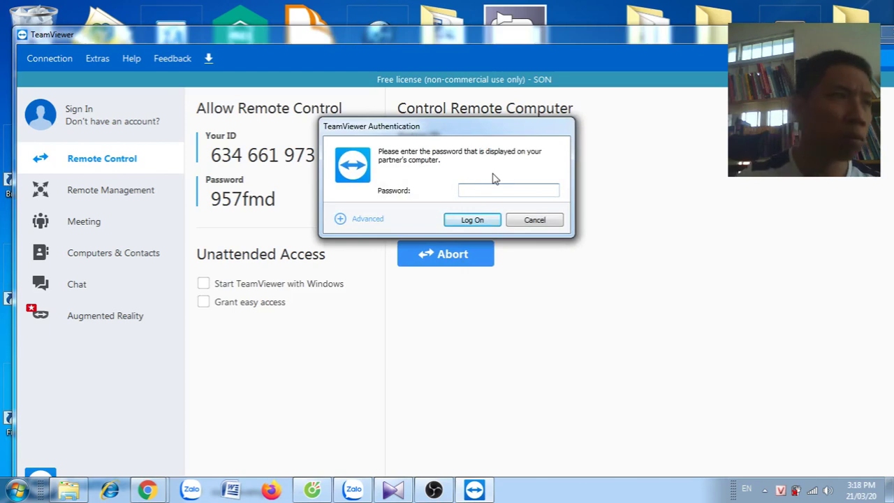
{"action": "type", "text": "•••"}
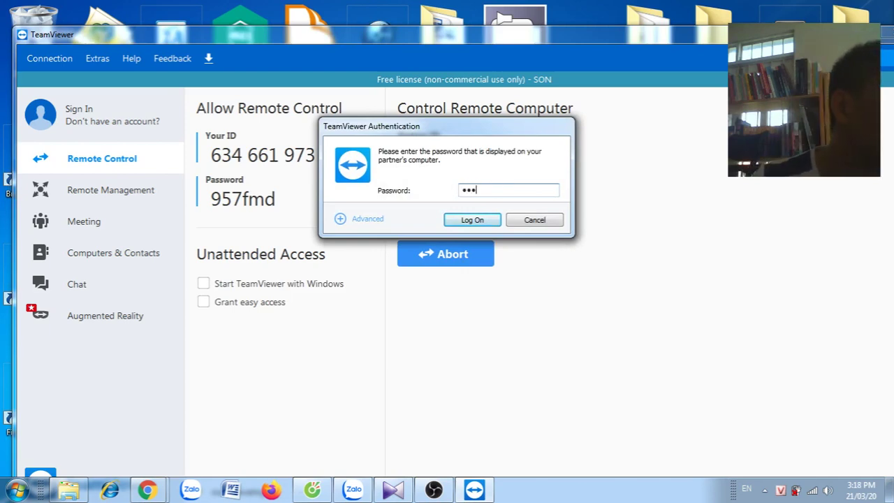
{"action": "type", "text": "••"}
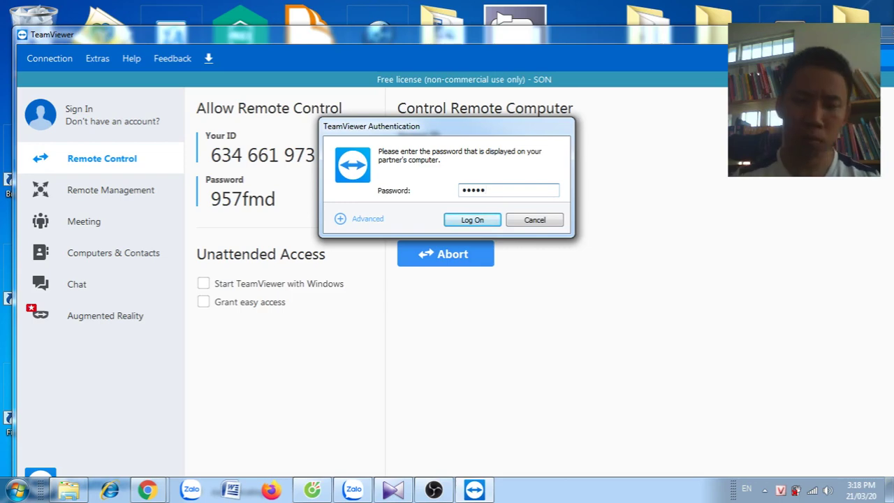
{"action": "type", "text": "••"}
{"action": "key", "text": "Return"}
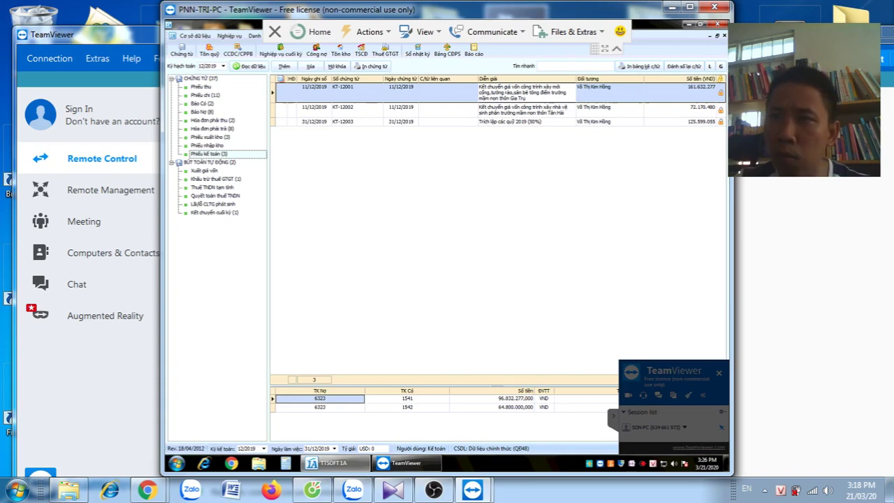
Minimize local TeamViewer and list the three 12/2019 Phiếu kế toán vouchers in the remote session
{"action": "key", "text": "alt+F4"}
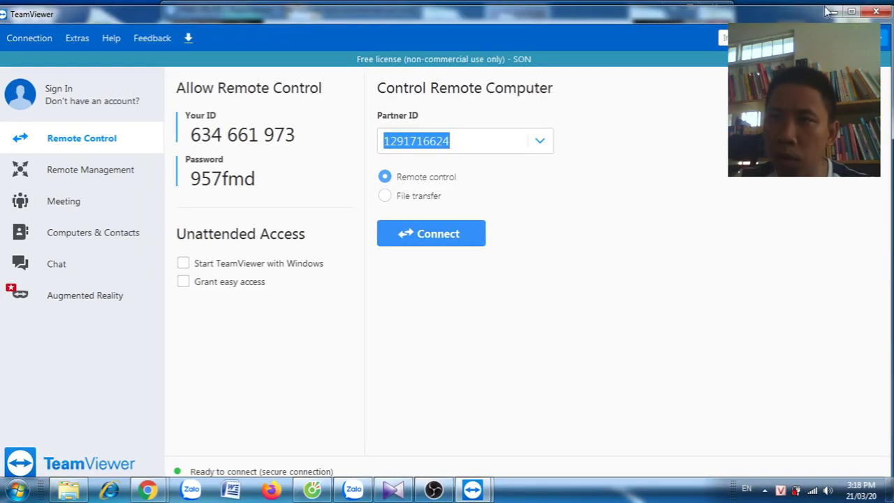
{"action": "left_click", "coordinate": [833, 12]}
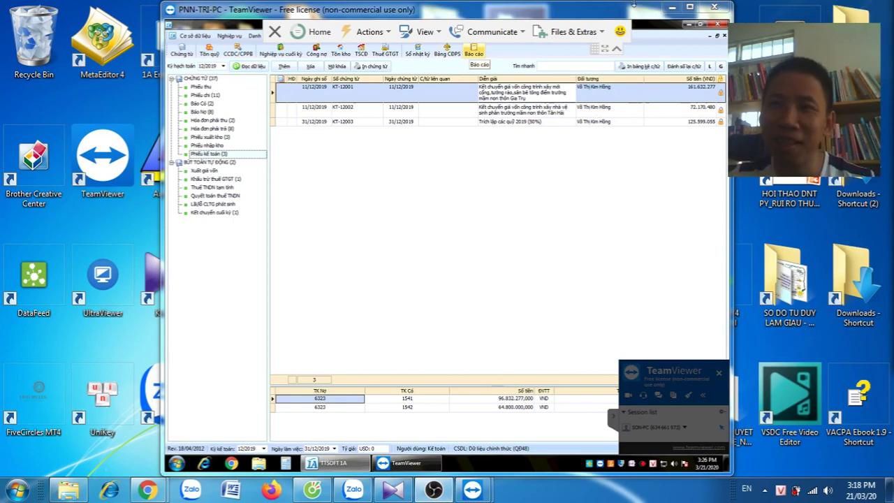
{"action": "left_click_drag", "start_coordinate": [619, 10], "coordinate": [590, 7]}
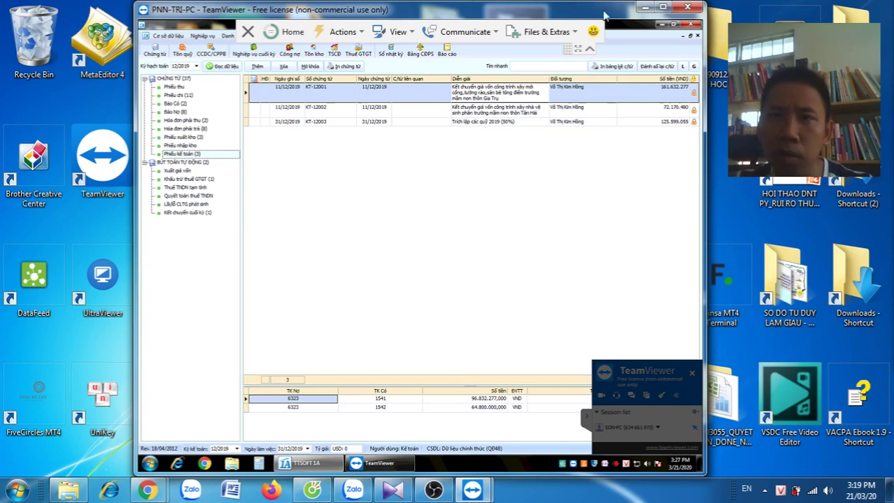
{"action": "left_click", "coordinate": [546, 160]}
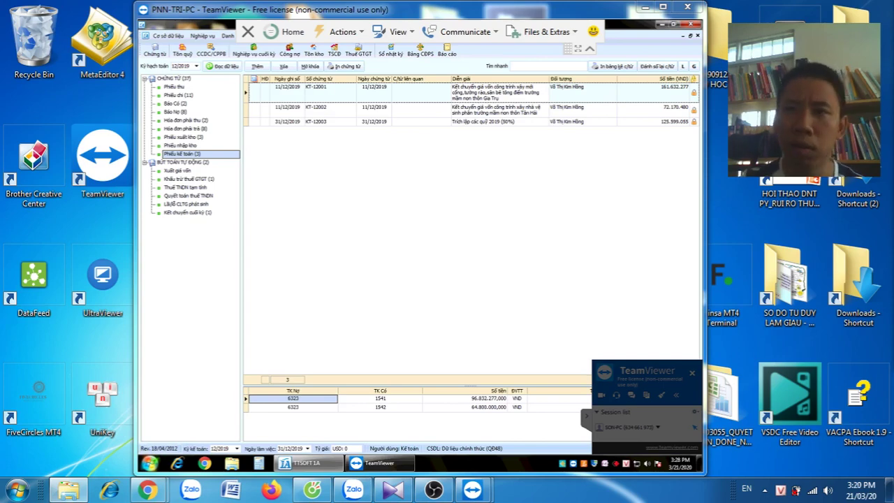
{"action": "key", "text": "super+d"}
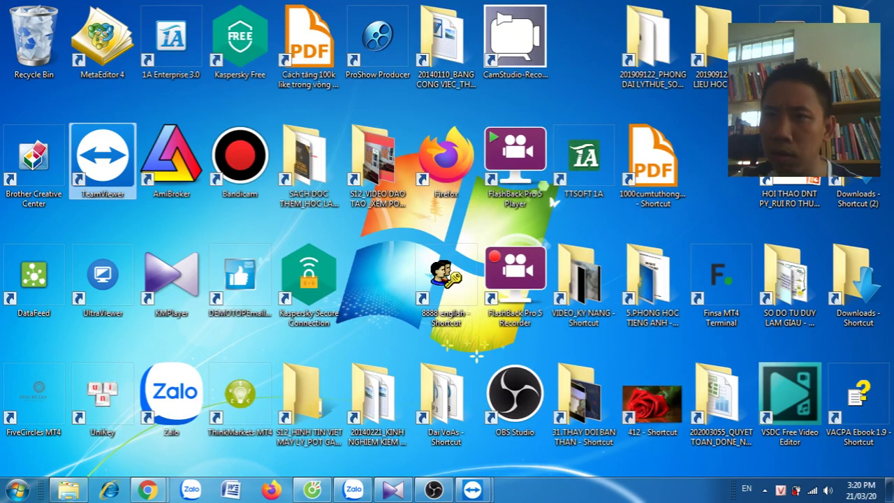
{"action": "left_click", "coordinate": [864, 185]}
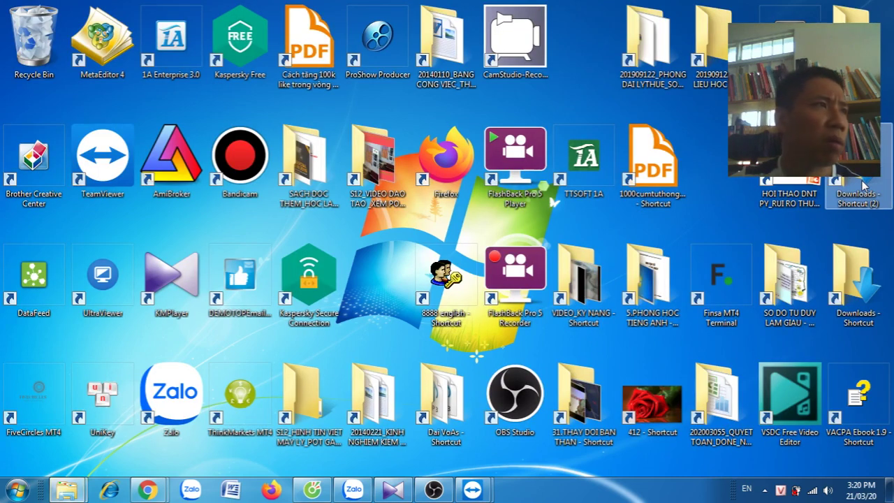
{"action": "double_click", "coordinate": [864, 185]}
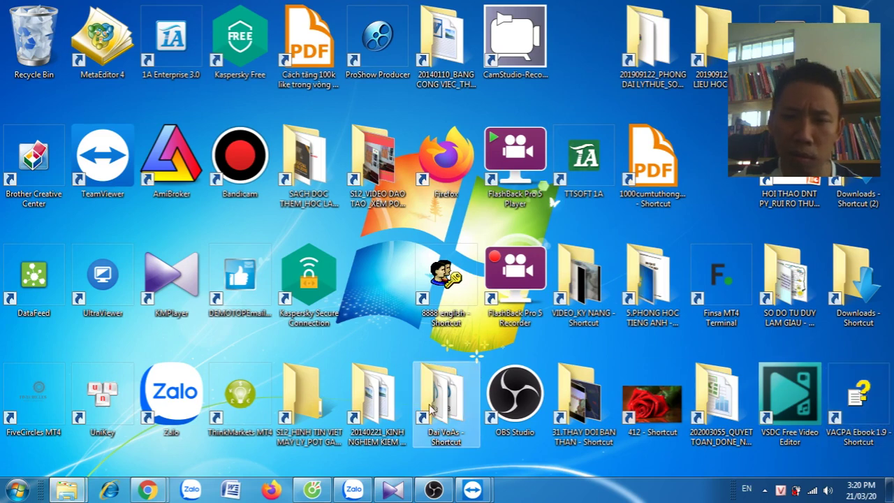
{"action": "mouse_move", "coordinate": [472, 493]}
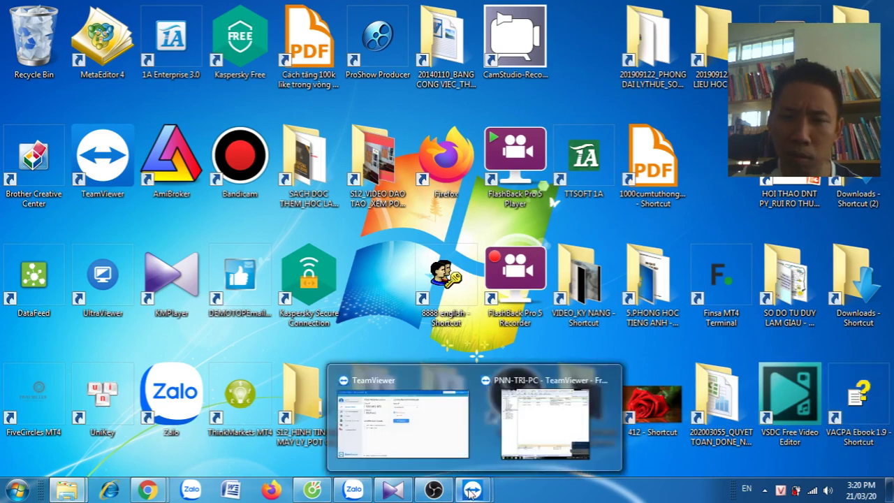
{"action": "left_click", "coordinate": [566, 380]}
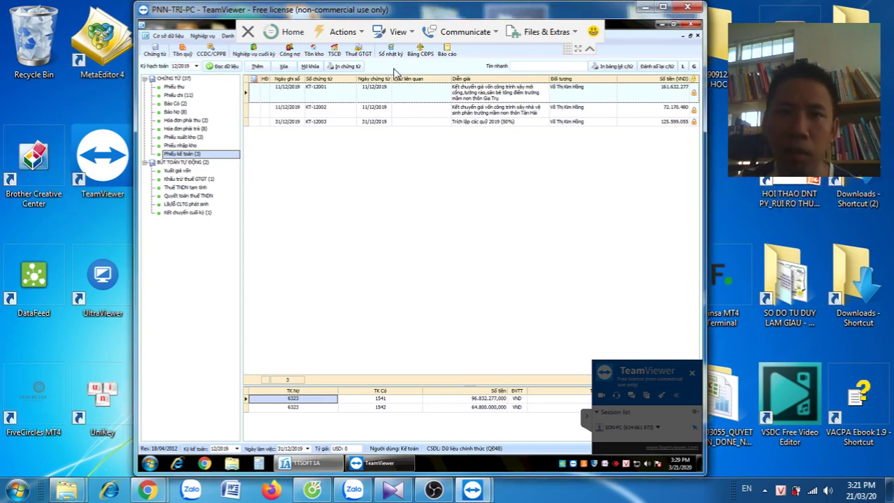
Load the 2019 Tồn kho inventory summary with the negative-stock check turned on
{"action": "left_click", "coordinate": [314, 56]}
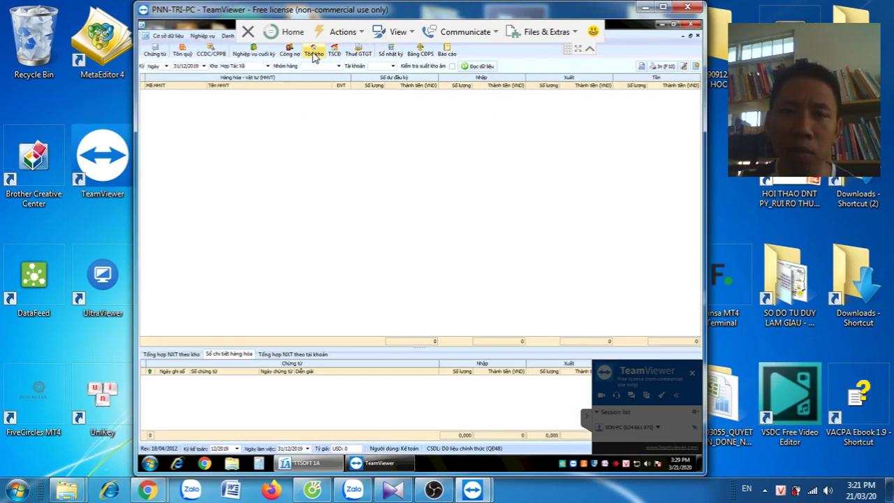
{"action": "left_click", "coordinate": [166, 66]}
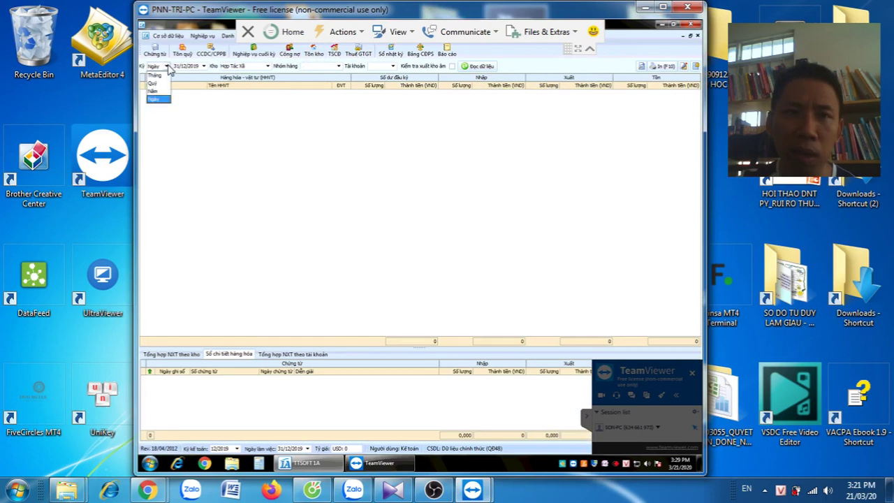
{"action": "left_click", "coordinate": [157, 100]}
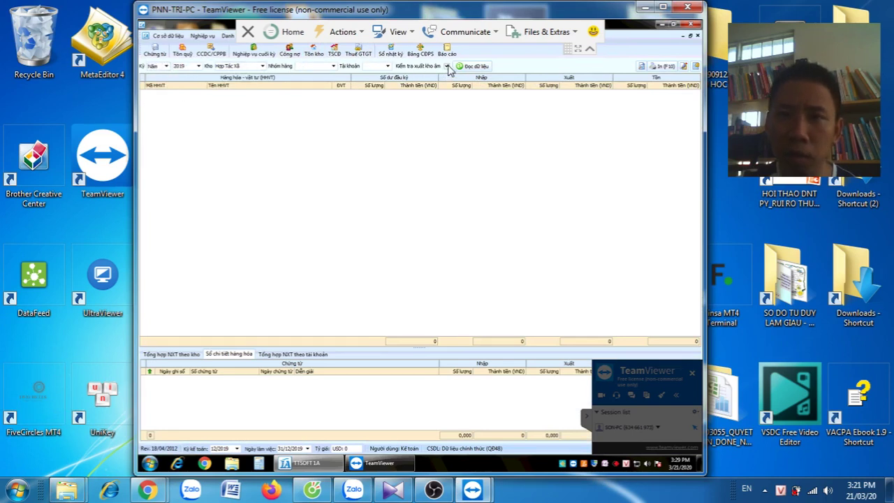
{"action": "left_click", "coordinate": [447, 66]}
{"action": "left_click", "coordinate": [474, 66]}
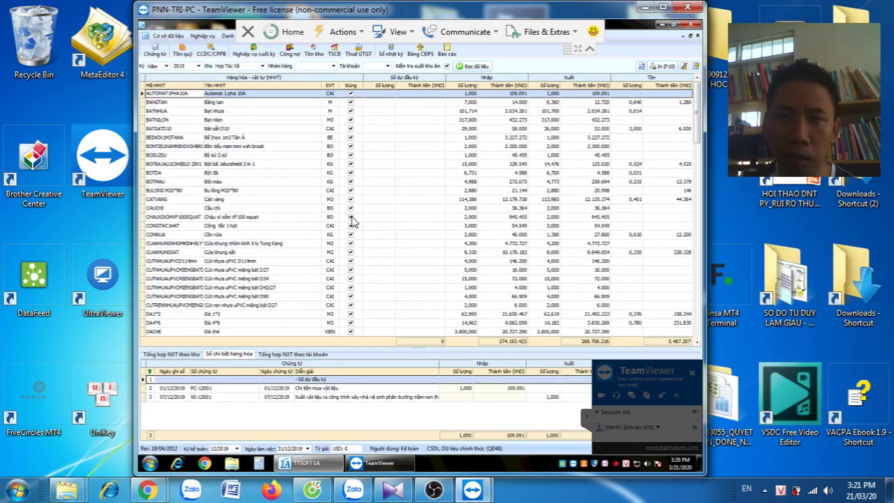
Review CUTRENNHUAPVC and TONKEMSONGVUONG transactions, sorting items by closing stock value
{"action": "left_click", "coordinate": [369, 307]}
{"action": "scroll", "coordinate": [370, 310], "scroll_direction": "down", "scroll_amount": 1}
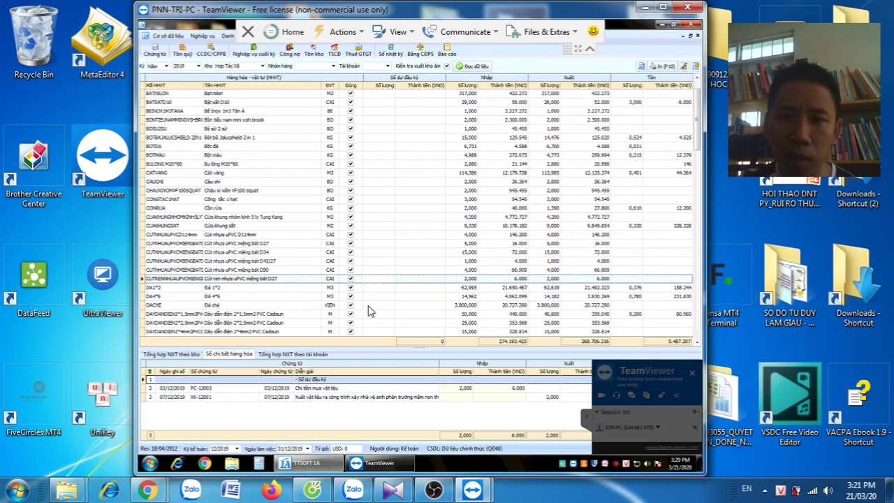
{"action": "scroll", "coordinate": [371, 311], "scroll_direction": "down", "scroll_amount": 15}
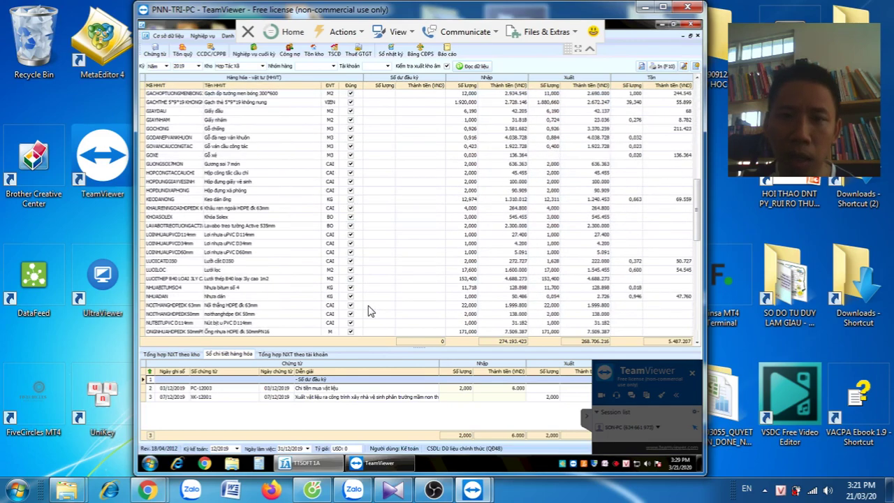
{"action": "scroll", "coordinate": [370, 311], "scroll_direction": "down", "scroll_amount": 10}
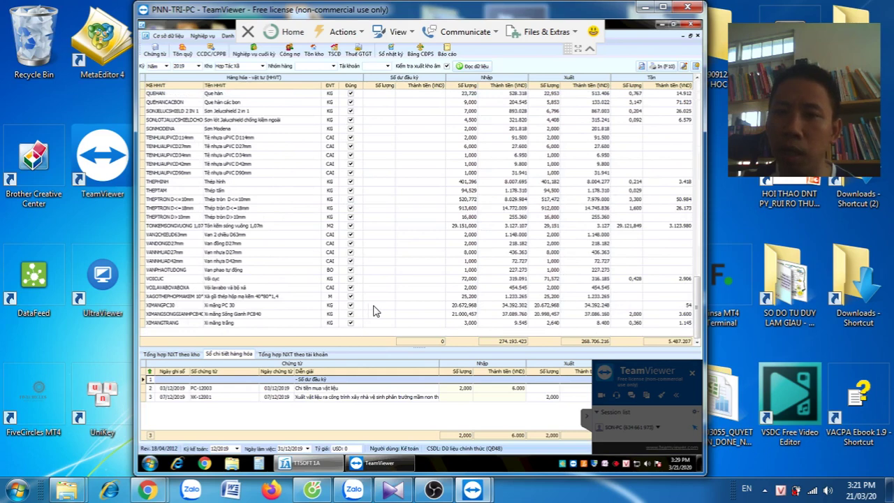
{"action": "left_click", "coordinate": [655, 87]}
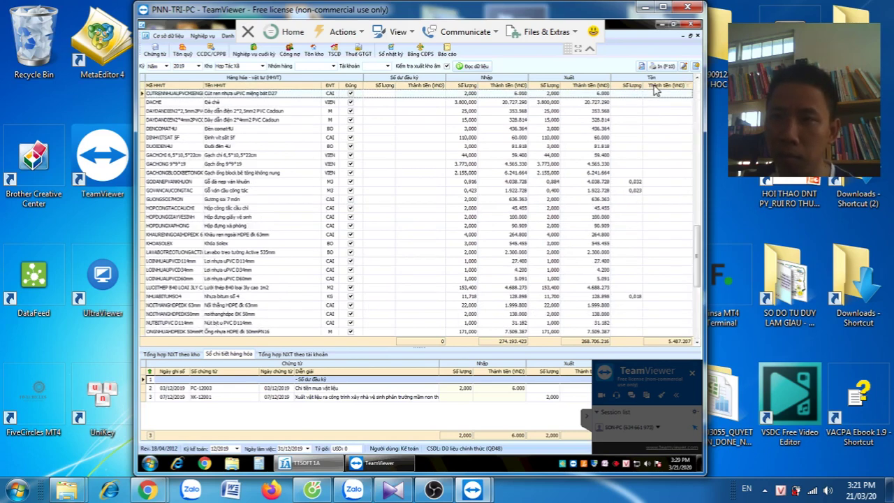
{"action": "left_click_drag", "start_coordinate": [697, 248], "coordinate": [702, 84]}
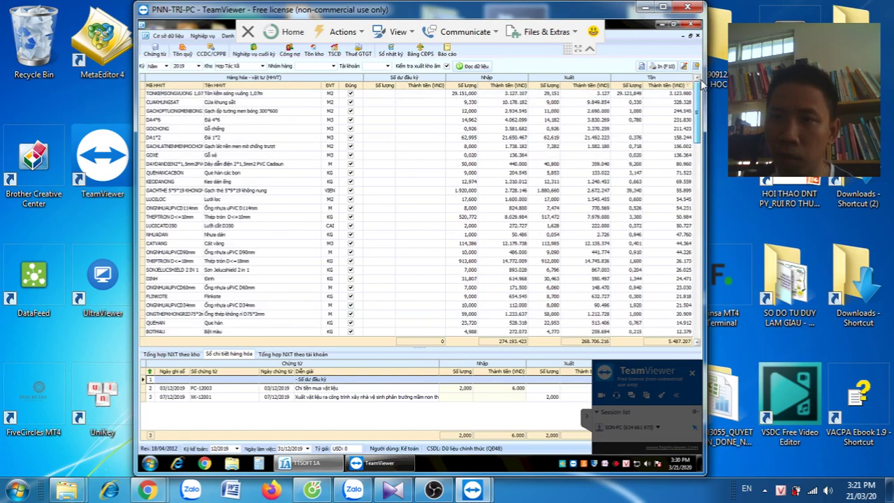
{"action": "left_click", "coordinate": [627, 95]}
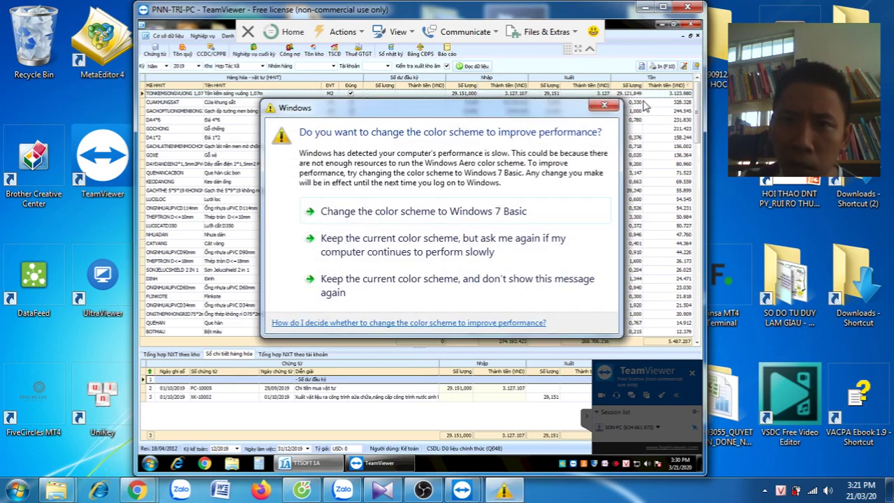
{"action": "left_click", "coordinate": [620, 106]}
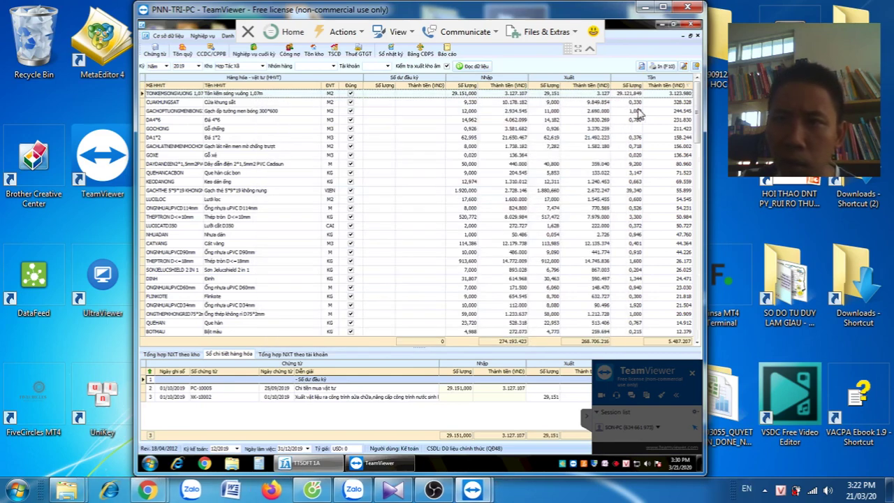
Check the anti-slip floor tile and BATNHUA entries, briefly viewing Công nợ before returning to Tồn kho
{"action": "left_click", "coordinate": [641, 148]}
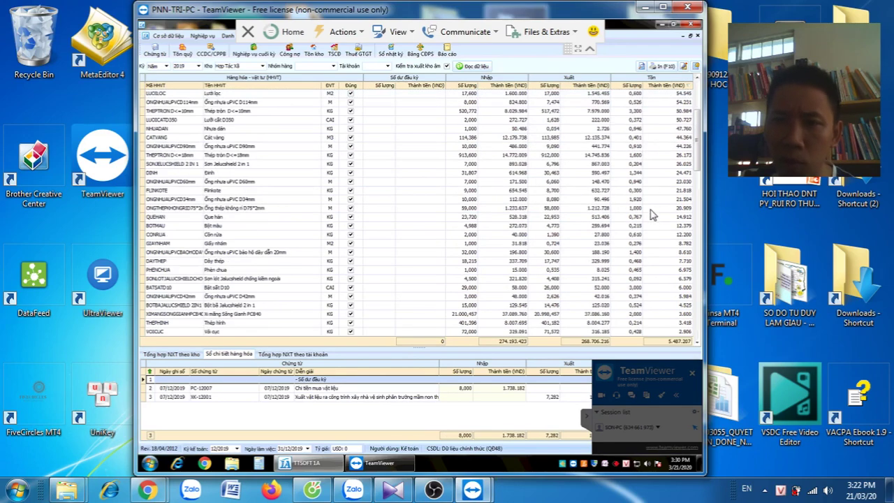
{"action": "scroll", "coordinate": [650, 222], "scroll_direction": "down", "scroll_amount": 7}
{"action": "scroll", "coordinate": [651, 222], "scroll_direction": "down", "scroll_amount": 6}
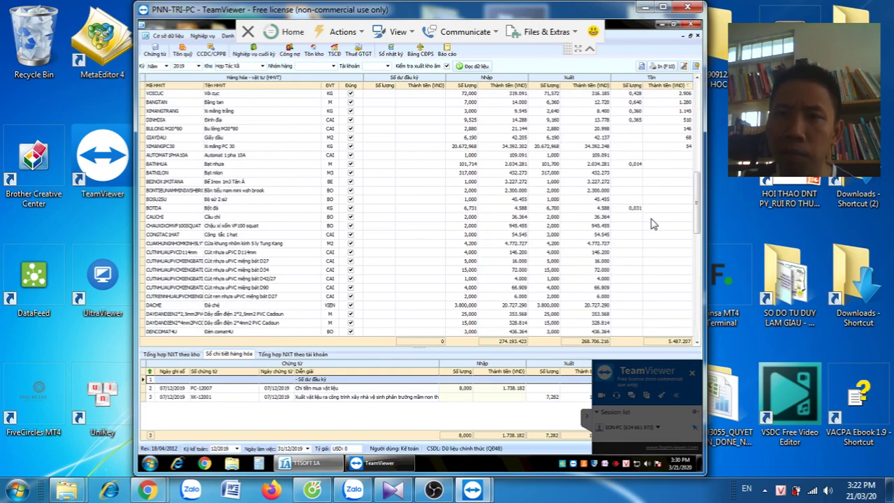
{"action": "left_click", "coordinate": [630, 165]}
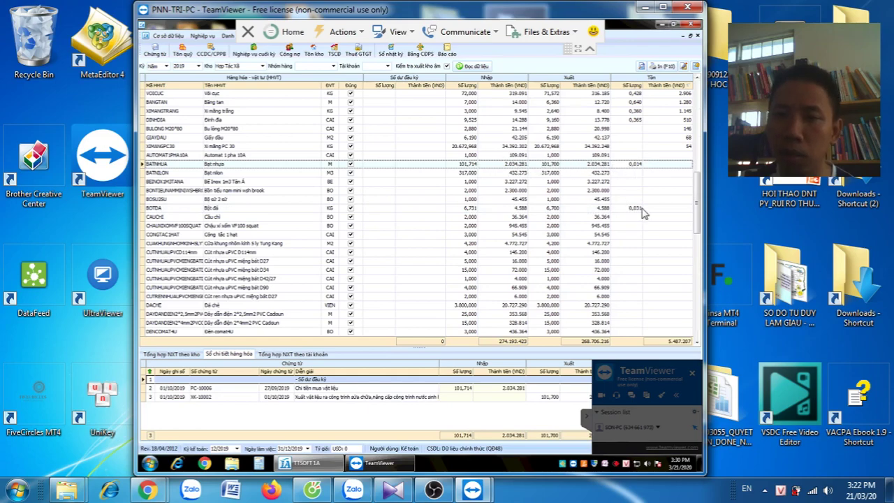
{"action": "scroll", "coordinate": [642, 213], "scroll_direction": "down", "scroll_amount": 5}
{"action": "scroll", "coordinate": [643, 213], "scroll_direction": "down", "scroll_amount": 4}
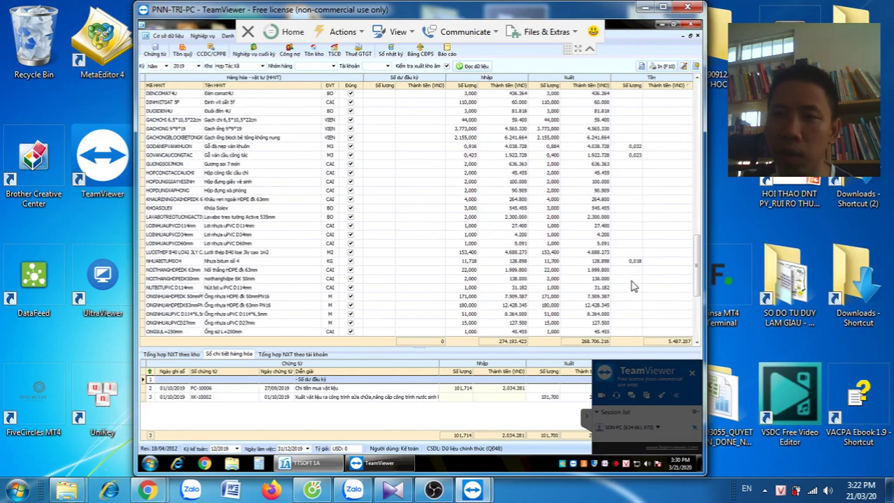
{"action": "scroll", "coordinate": [633, 286], "scroll_direction": "down", "scroll_amount": 4}
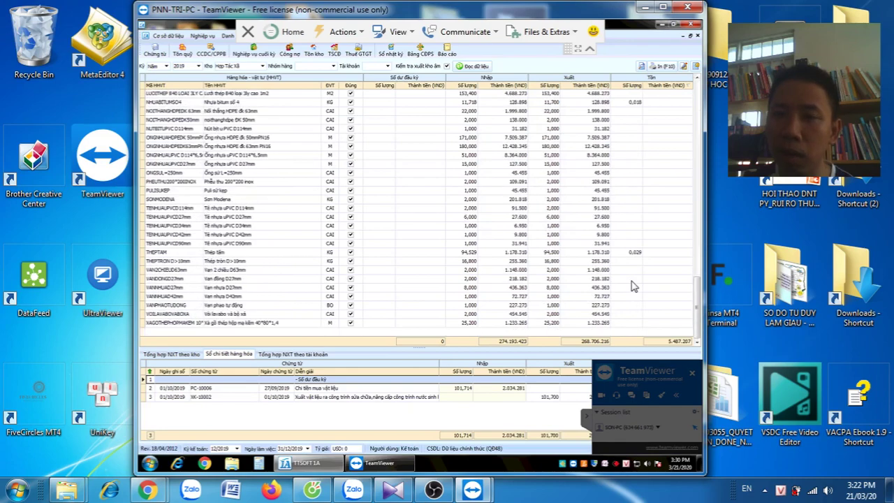
{"action": "scroll", "coordinate": [633, 280], "scroll_direction": "up", "scroll_amount": 10}
{"action": "scroll", "coordinate": [629, 272], "scroll_direction": "up", "scroll_amount": 10}
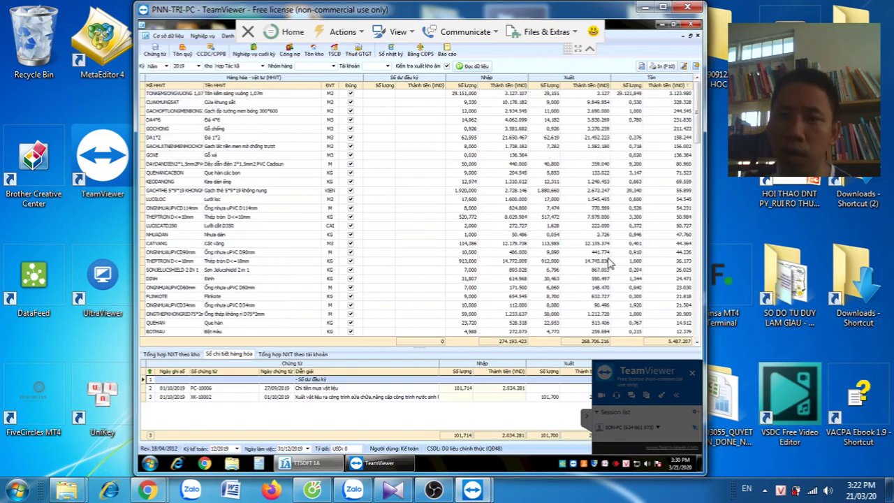
{"action": "left_click", "coordinate": [289, 53]}
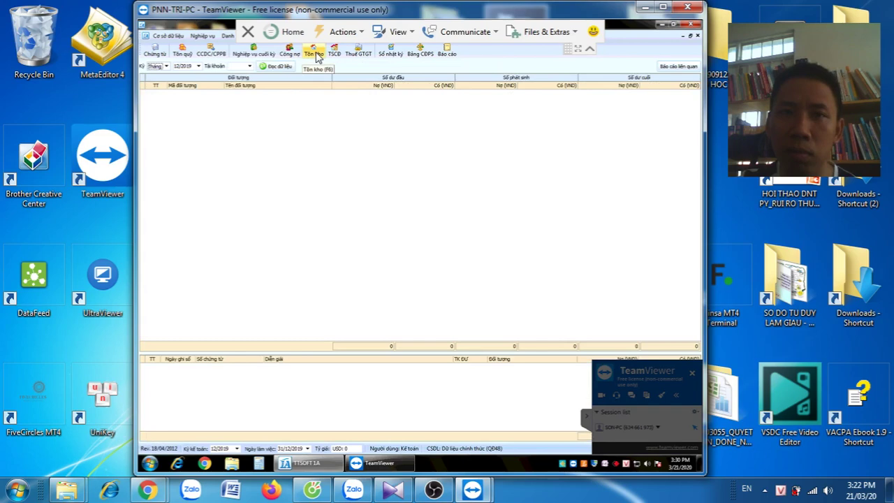
{"action": "left_click", "coordinate": [315, 54]}
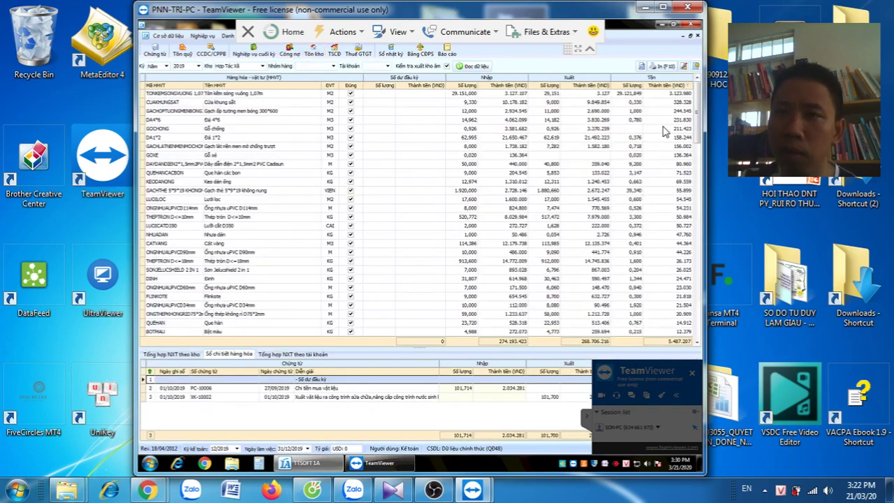
Show the GOCHONG item's purchase and issue entries and scroll through the 2019 item list
{"action": "left_click", "coordinate": [649, 129]}
{"action": "scroll", "coordinate": [644, 150], "scroll_direction": "down", "scroll_amount": 8}
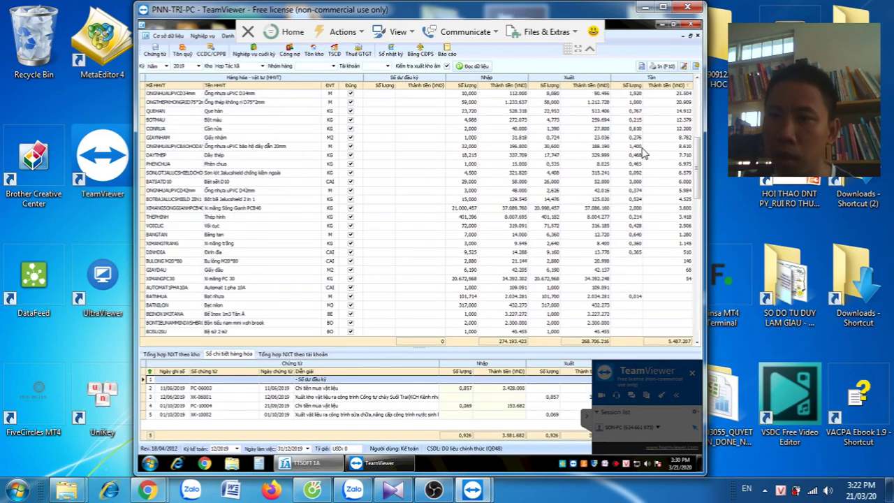
{"action": "scroll", "coordinate": [644, 152], "scroll_direction": "down", "scroll_amount": 8}
{"action": "scroll", "coordinate": [644, 153], "scroll_direction": "down", "scroll_amount": 8}
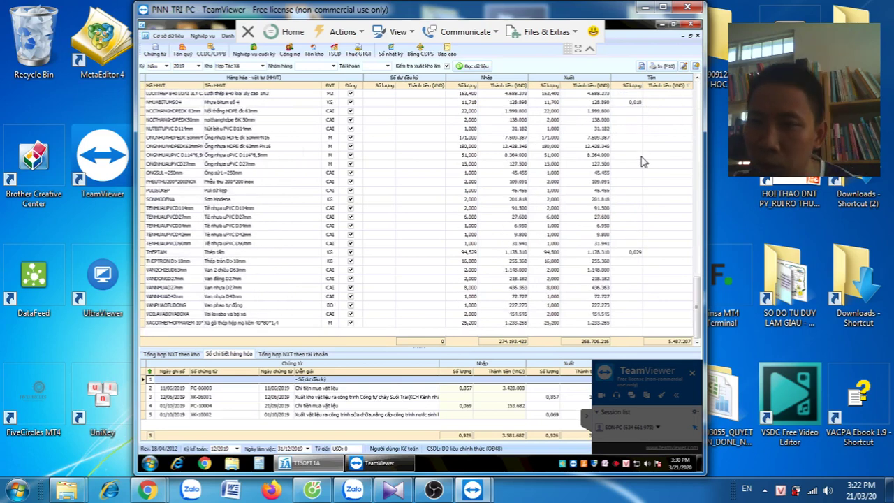
{"action": "scroll", "coordinate": [642, 140], "scroll_direction": "up", "scroll_amount": 10}
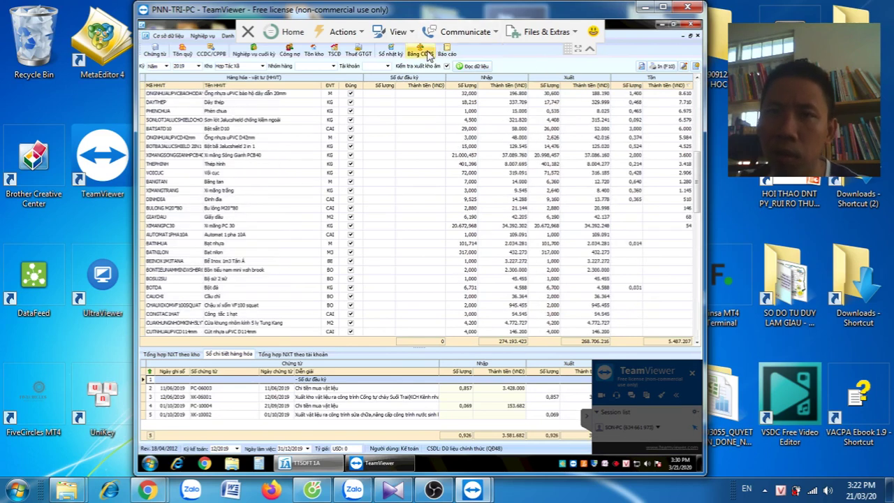
Generate report 005. Bảng cân đối tài khoản chi tiết for 2019 and dismiss the colour-scheme warning
{"action": "left_click", "coordinate": [431, 53]}
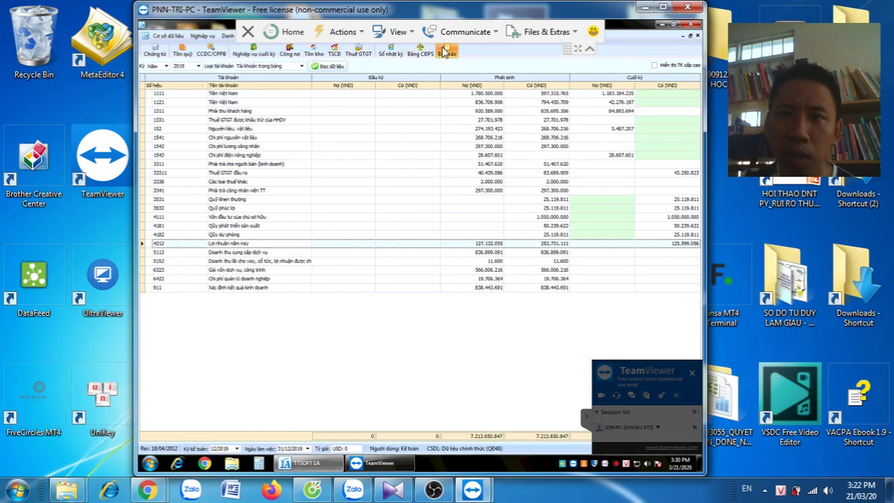
{"action": "left_click", "coordinate": [446, 52]}
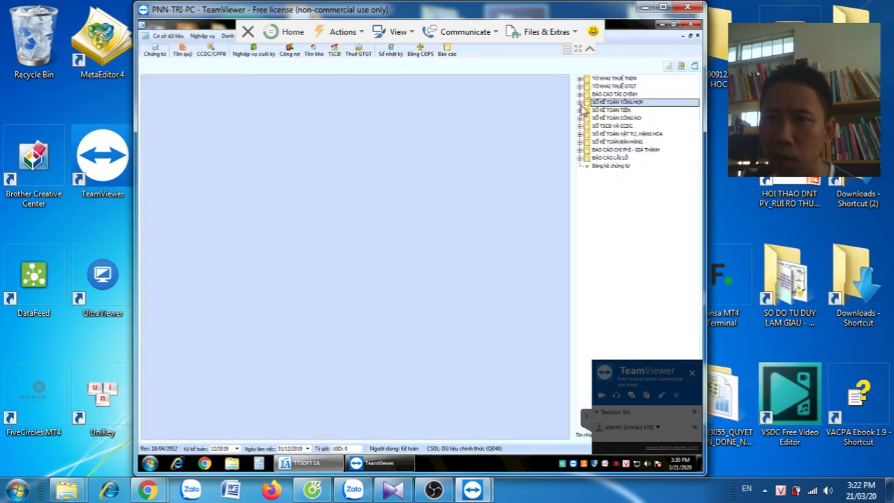
{"action": "left_click", "coordinate": [580, 103]}
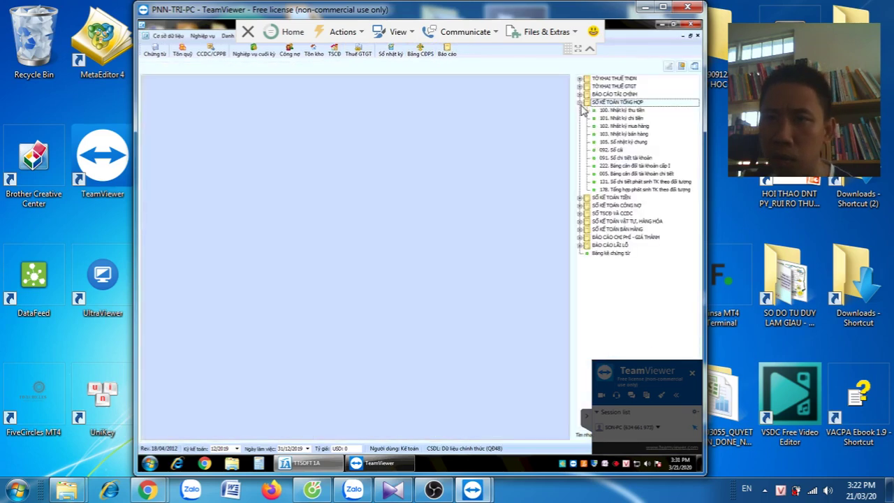
{"action": "left_click", "coordinate": [632, 174]}
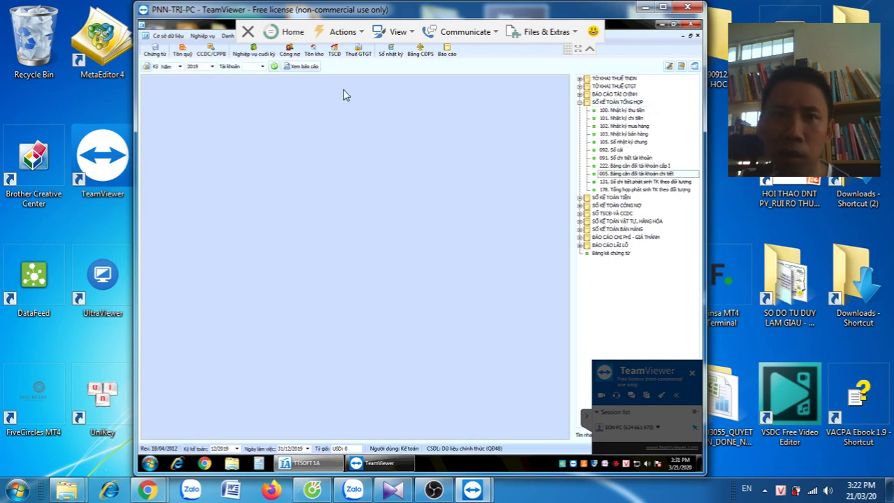
{"action": "left_click", "coordinate": [274, 67]}
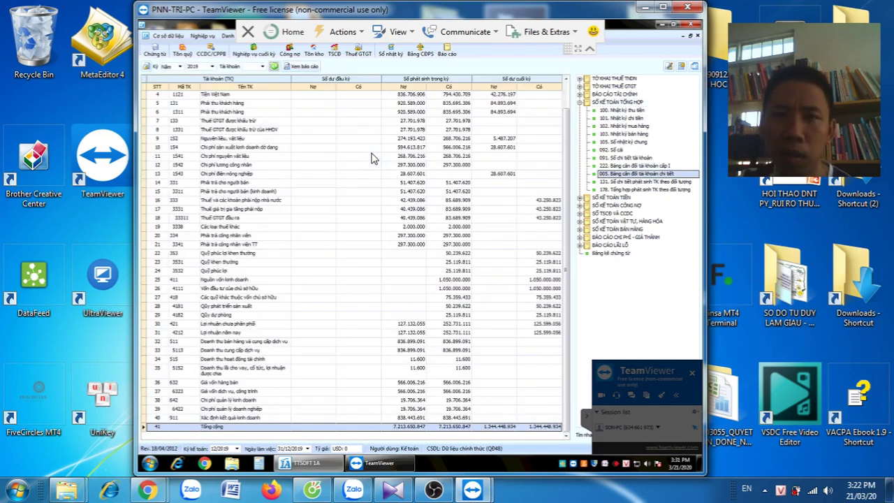
{"action": "left_click", "coordinate": [372, 157]}
{"action": "scroll", "coordinate": [405, 159], "scroll_direction": "up", "scroll_amount": 1}
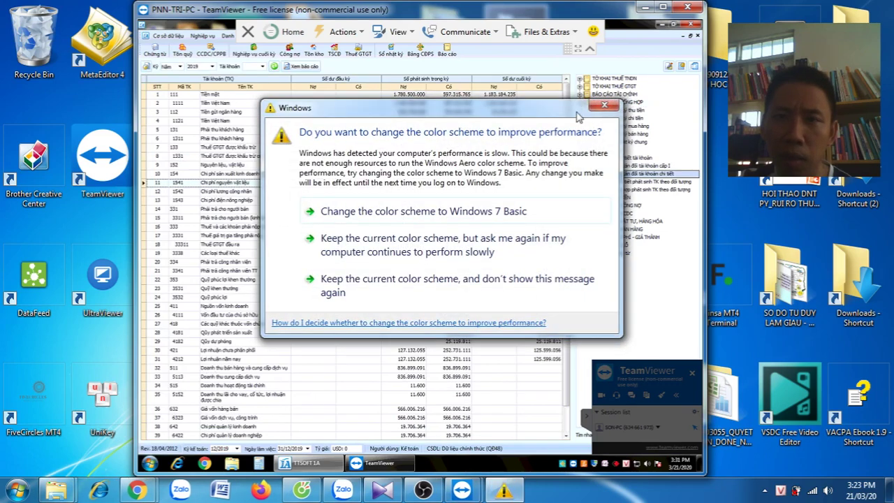
{"action": "left_click_drag", "start_coordinate": [546, 101], "coordinate": [3, 101]}
{"action": "left_click", "coordinate": [100, 89]}
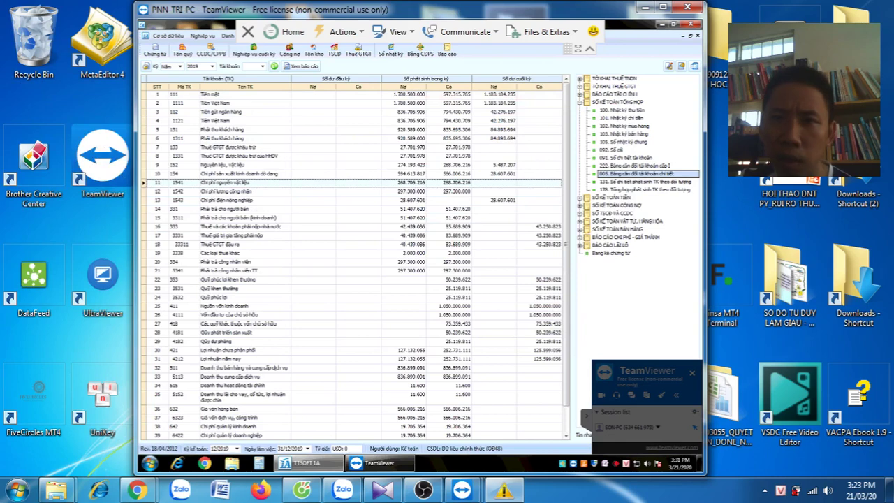
Compare closing balances of accounts 112, 1121, 1111 and 1311, then open the Công nợ report
{"action": "left_click", "coordinate": [498, 114]}
{"action": "left_click", "coordinate": [499, 122]}
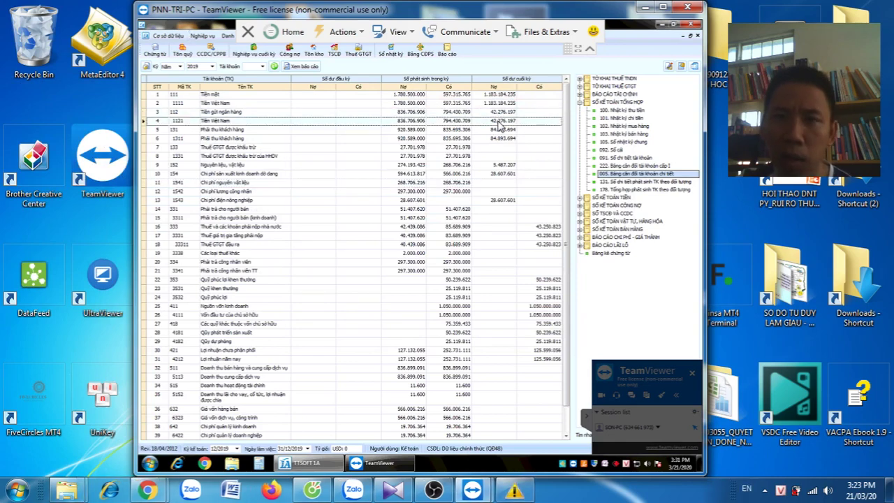
{"action": "left_click", "coordinate": [500, 104]}
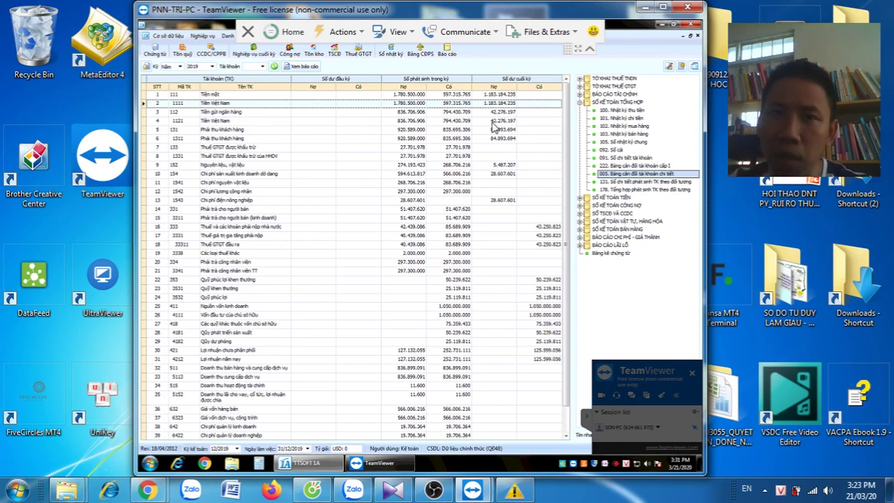
{"action": "left_click", "coordinate": [492, 123]}
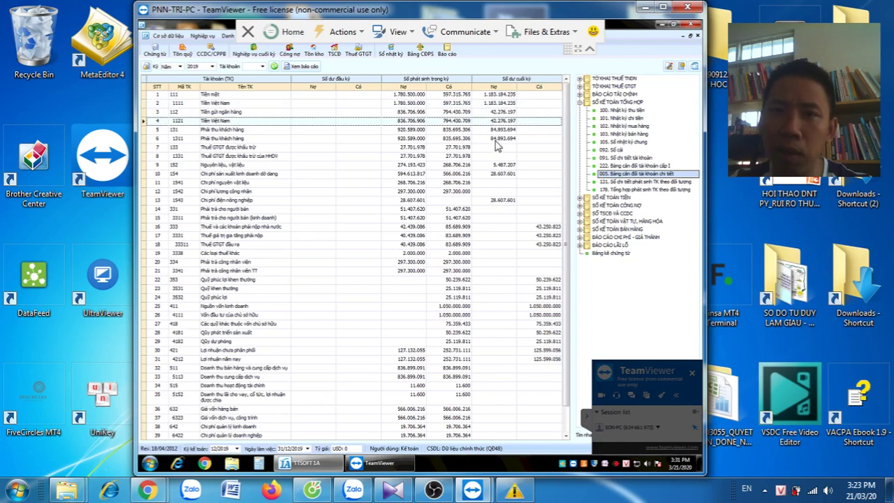
{"action": "left_click", "coordinate": [495, 140]}
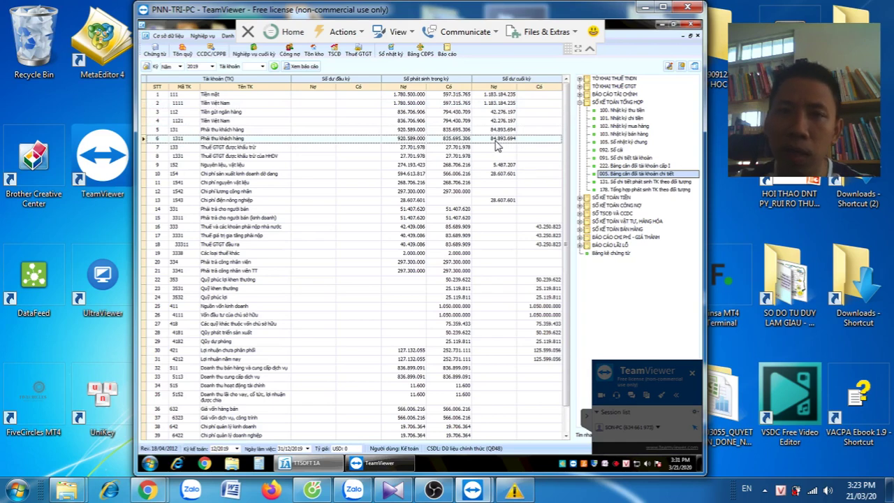
{"action": "left_click", "coordinate": [288, 54]}
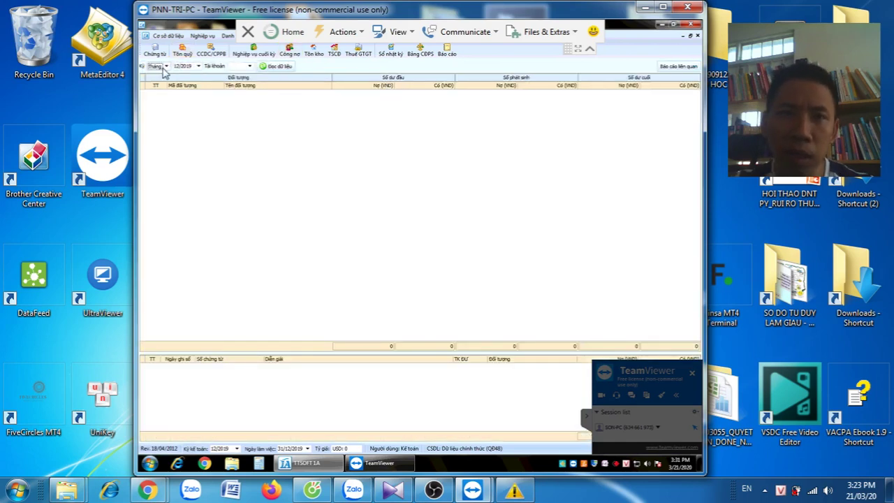
Load full-year 2019 counterparty balances for accounts 1311 and 3311
{"action": "left_click", "coordinate": [165, 66]}
{"action": "left_click", "coordinate": [163, 93]}
{"action": "left_click", "coordinate": [275, 66]}
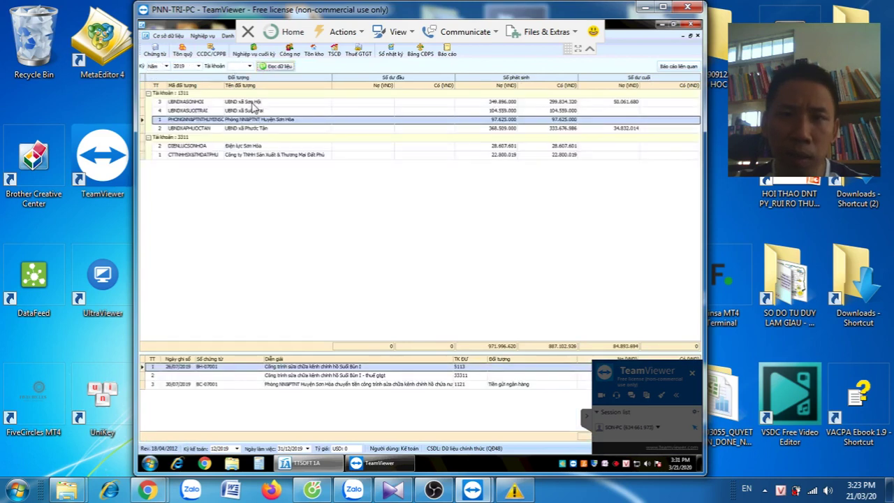
Show the UBND xã Sơn Hội entries, comparing them with UBND xã Phước Tân
{"action": "left_click", "coordinate": [602, 129]}
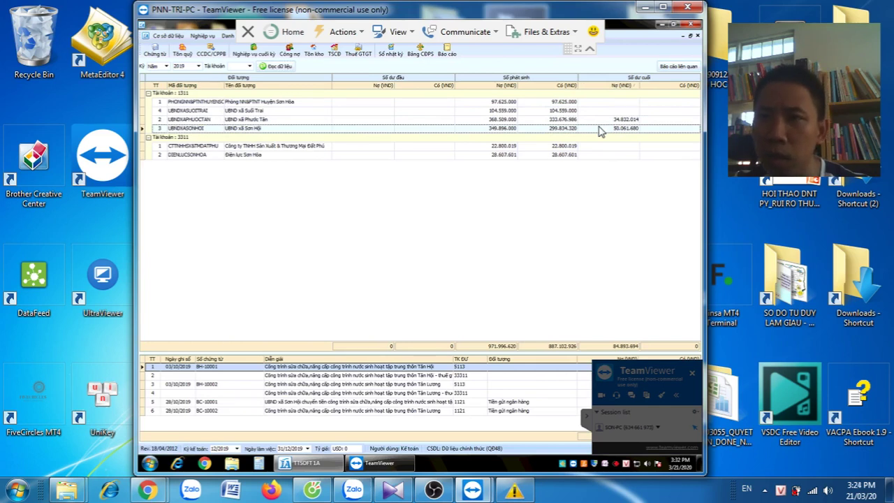
{"action": "key", "text": "Up"}
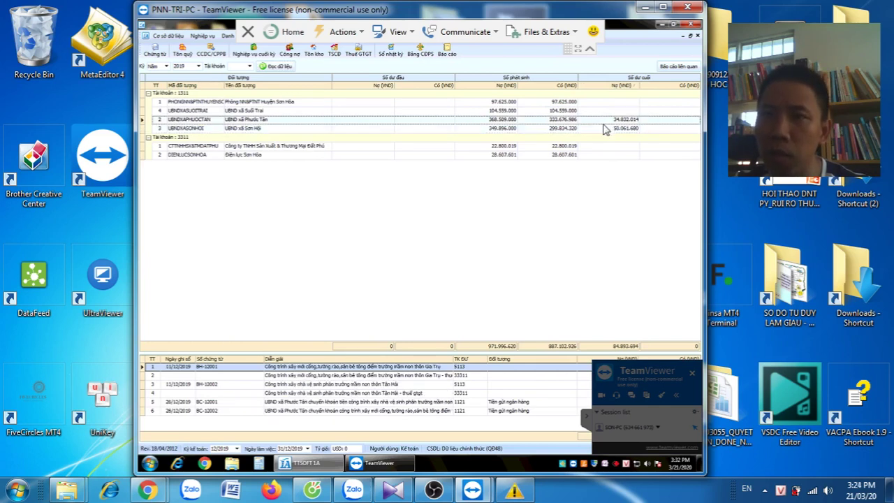
{"action": "key", "text": "Down"}
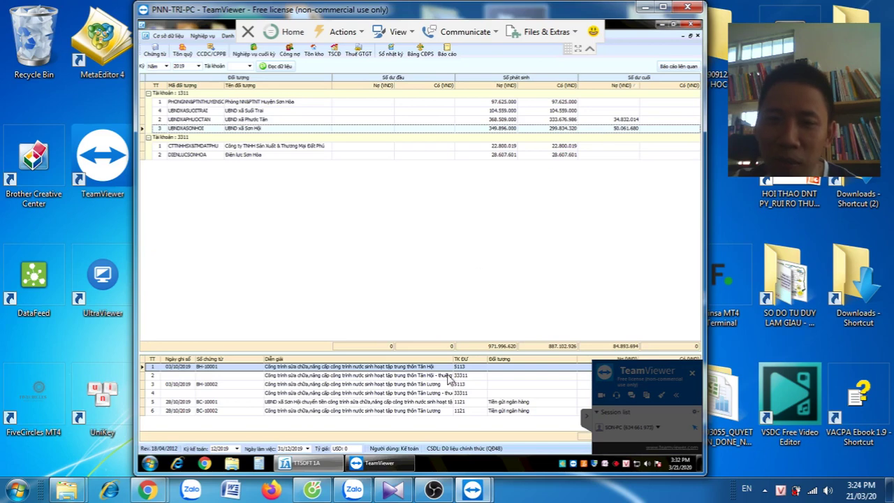
{"action": "mouse_move", "coordinate": [434, 492]}
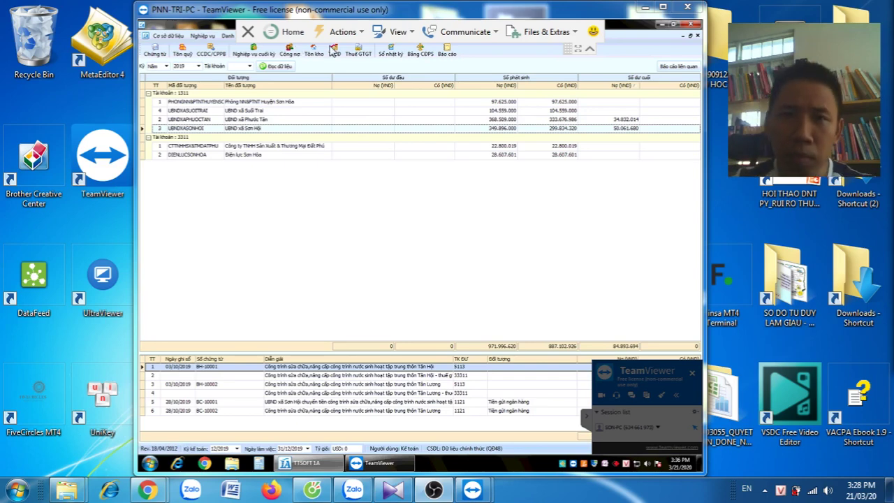
{"action": "left_click", "coordinate": [608, 123]}
{"action": "left_click", "coordinate": [607, 129]}
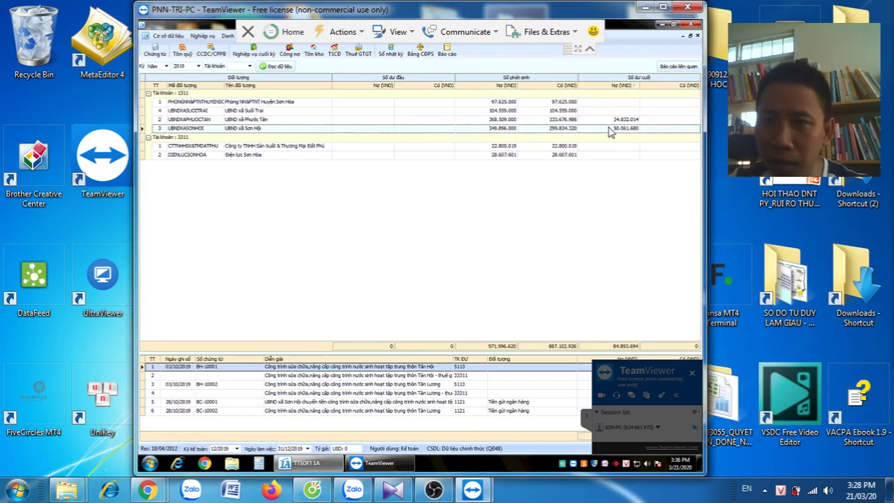
{"action": "left_click", "coordinate": [603, 121]}
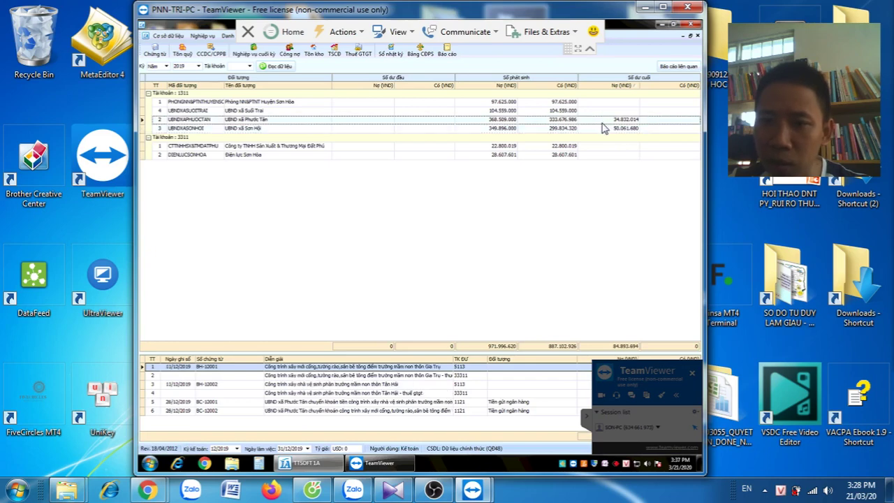
{"action": "left_click", "coordinate": [602, 128]}
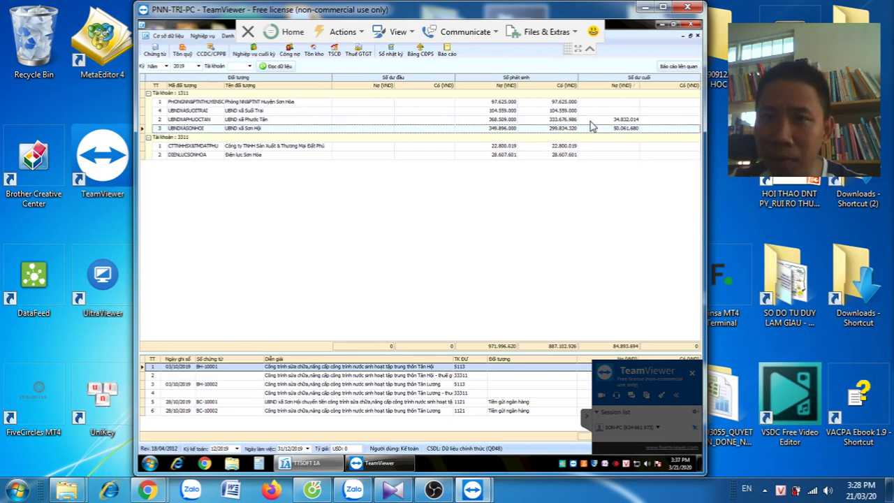
{"action": "left_click", "coordinate": [591, 120]}
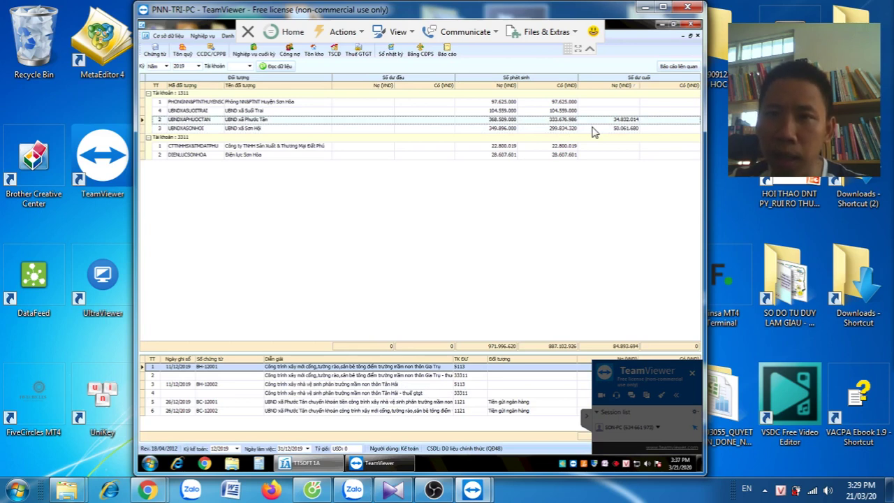
{"action": "left_click", "coordinate": [591, 130]}
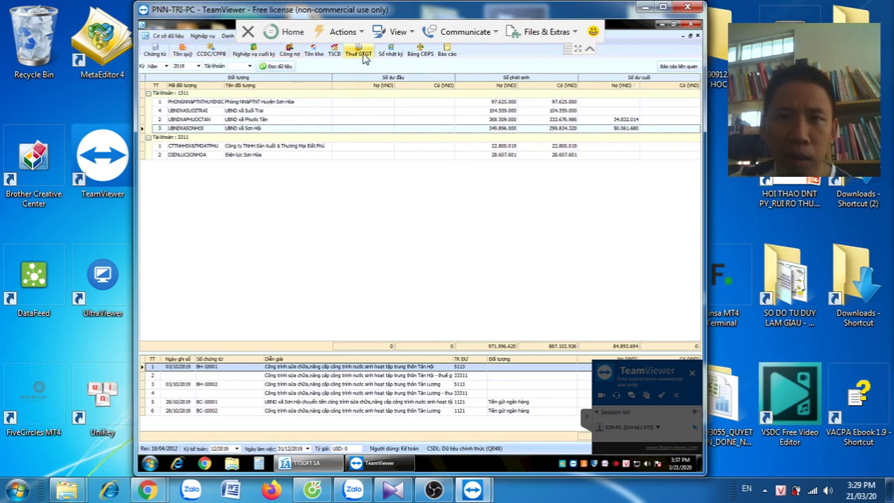
List the 2019 purchase invoices (Bảng kê HĐ mua vào) sorted by invoice date
{"action": "left_click", "coordinate": [359, 55]}
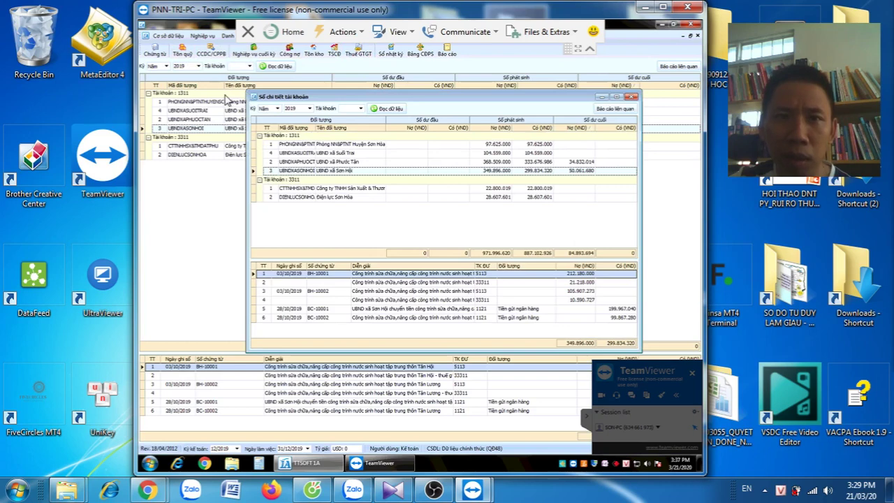
{"action": "left_click", "coordinate": [167, 66]}
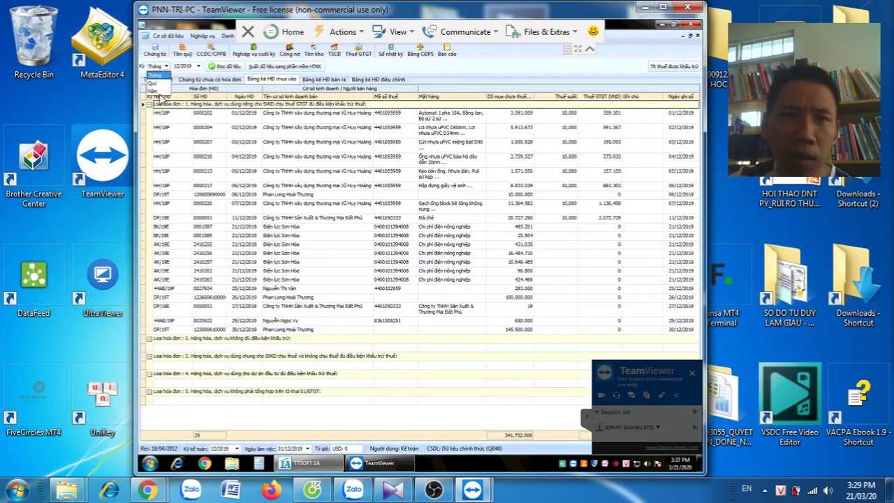
{"action": "left_click", "coordinate": [155, 90]}
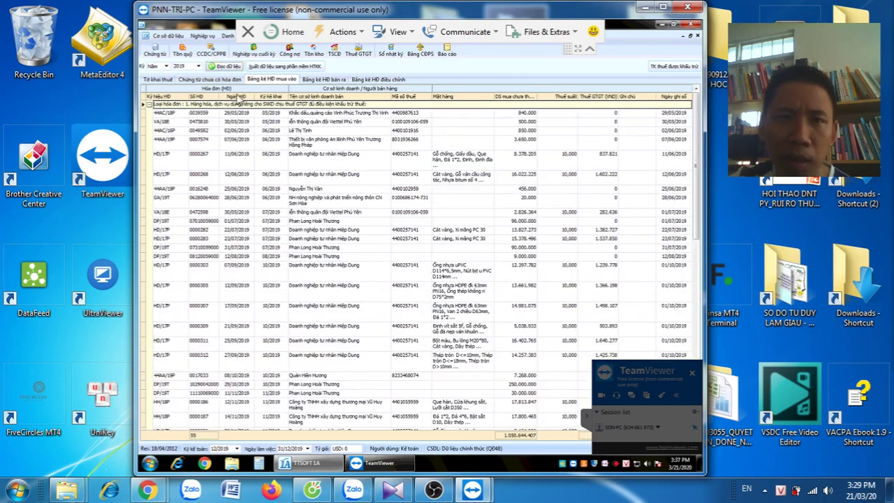
{"action": "left_click", "coordinate": [231, 97]}
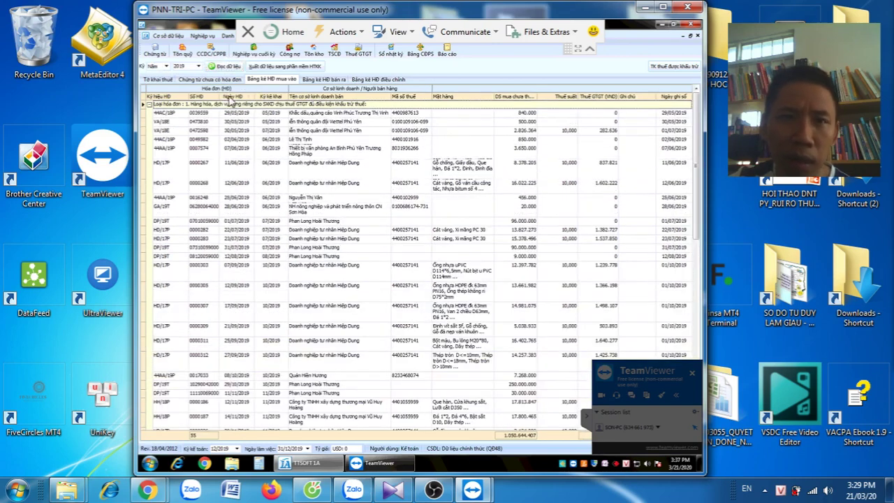
Browse the 2019 invoices and open the 11/12/2019 Đất Phủ voucher with 2.072.729 VAT
{"action": "left_click", "coordinate": [241, 130]}
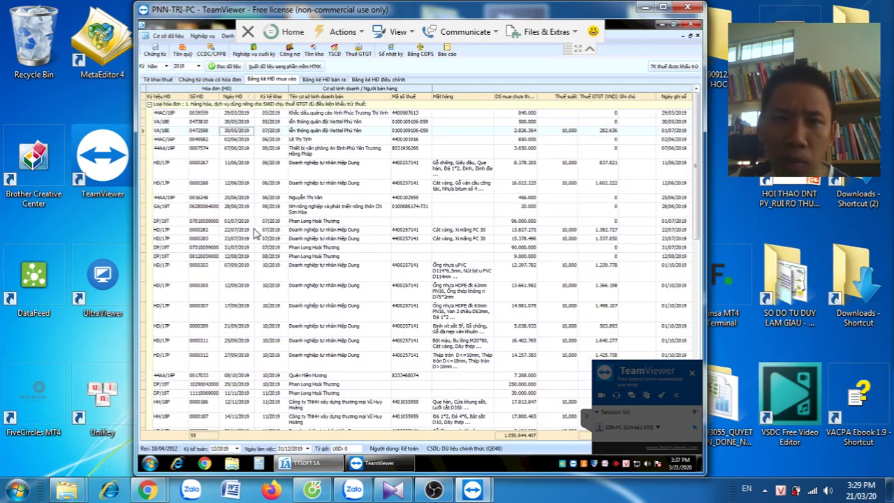
{"action": "left_click", "coordinate": [241, 186]}
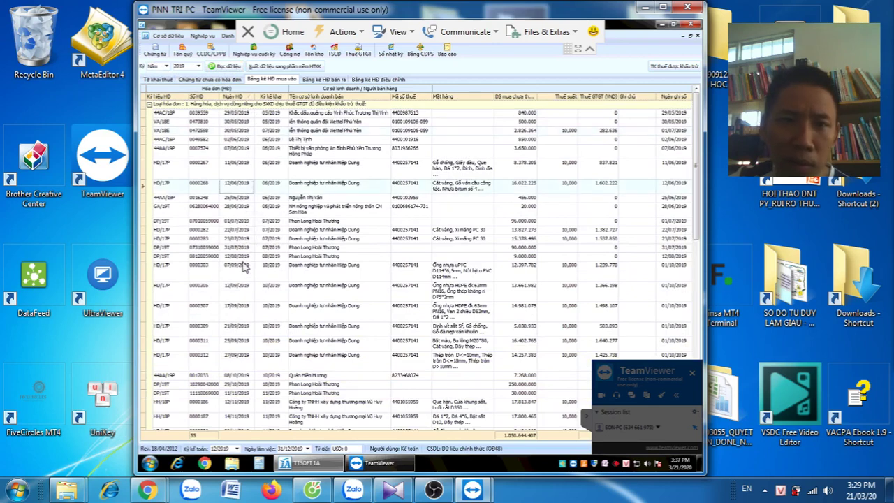
{"action": "left_click", "coordinate": [242, 364]}
{"action": "scroll", "coordinate": [242, 370], "scroll_direction": "down", "scroll_amount": 1}
{"action": "scroll", "coordinate": [243, 374], "scroll_direction": "down", "scroll_amount": 6}
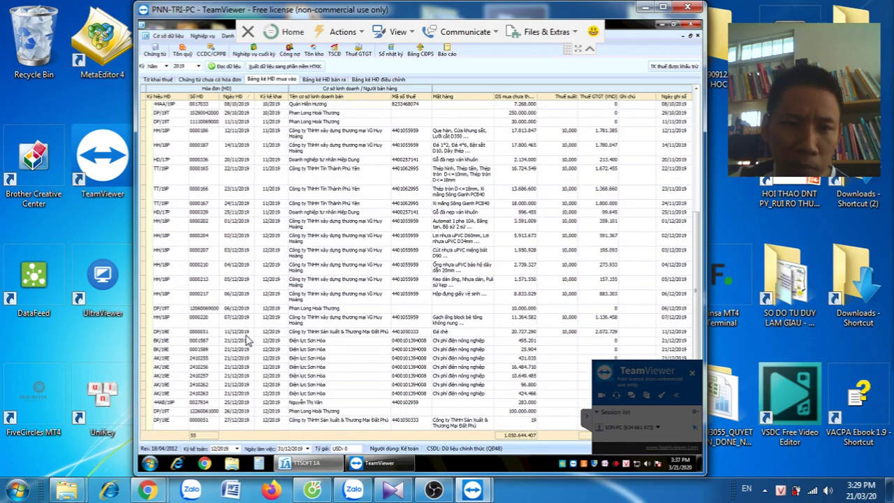
{"action": "left_click", "coordinate": [241, 340]}
{"action": "scroll", "coordinate": [243, 345], "scroll_direction": "down", "scroll_amount": 2}
{"action": "scroll", "coordinate": [244, 349], "scroll_direction": "down", "scroll_amount": 1}
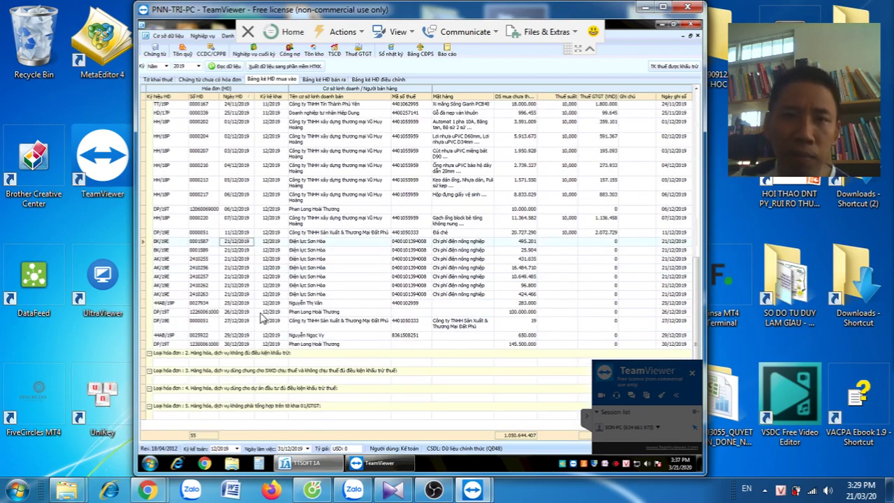
{"action": "scroll", "coordinate": [273, 287], "scroll_direction": "up", "scroll_amount": 8}
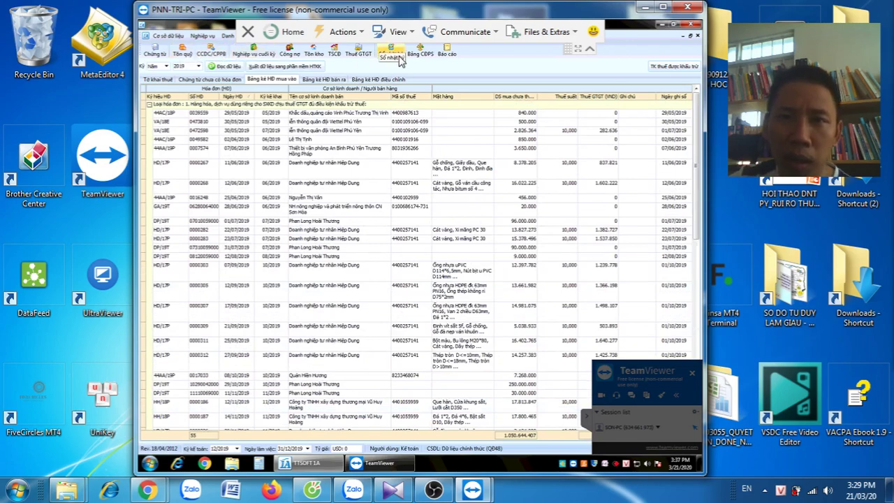
{"action": "scroll", "coordinate": [606, 230], "scroll_direction": "down", "scroll_amount": 10}
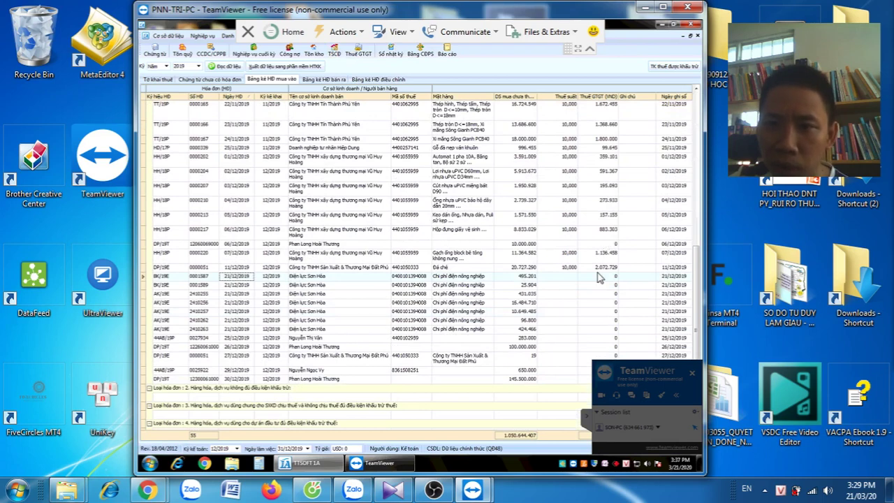
{"action": "left_click", "coordinate": [595, 267]}
{"action": "double_click", "coordinate": [595, 268]}
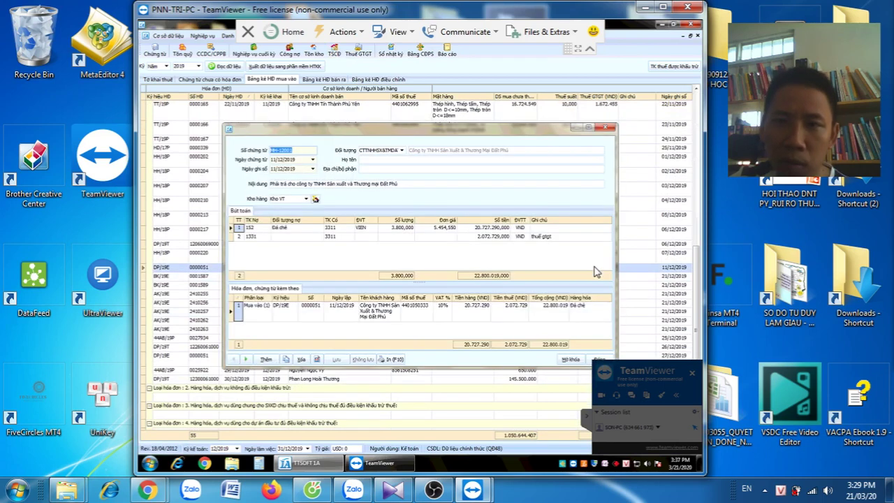
{"action": "left_click", "coordinate": [607, 127]}
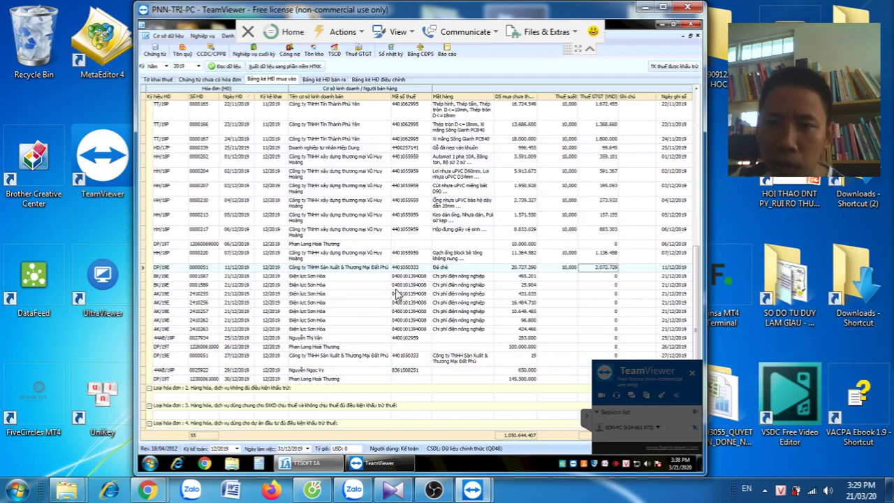
{"action": "scroll", "coordinate": [396, 295], "scroll_direction": "down", "scroll_amount": 1}
{"action": "scroll", "coordinate": [396, 295], "scroll_direction": "up", "scroll_amount": 8}
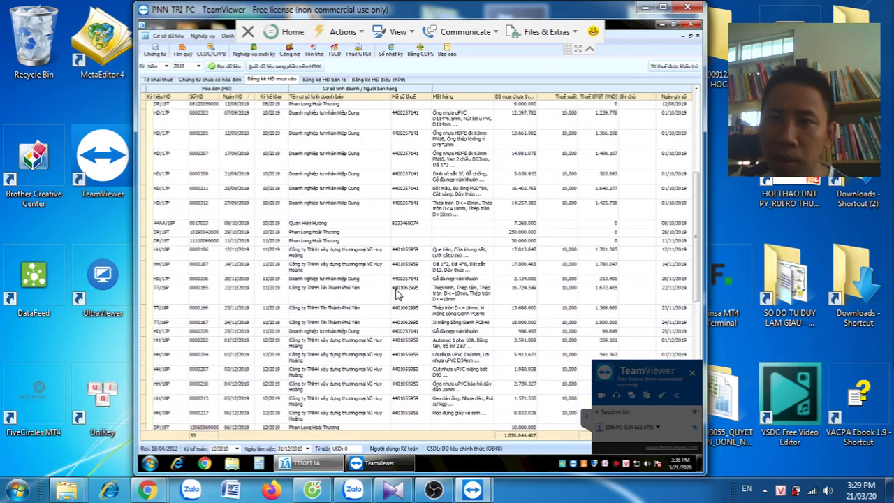
{"action": "scroll", "coordinate": [396, 295], "scroll_direction": "up", "scroll_amount": 1}
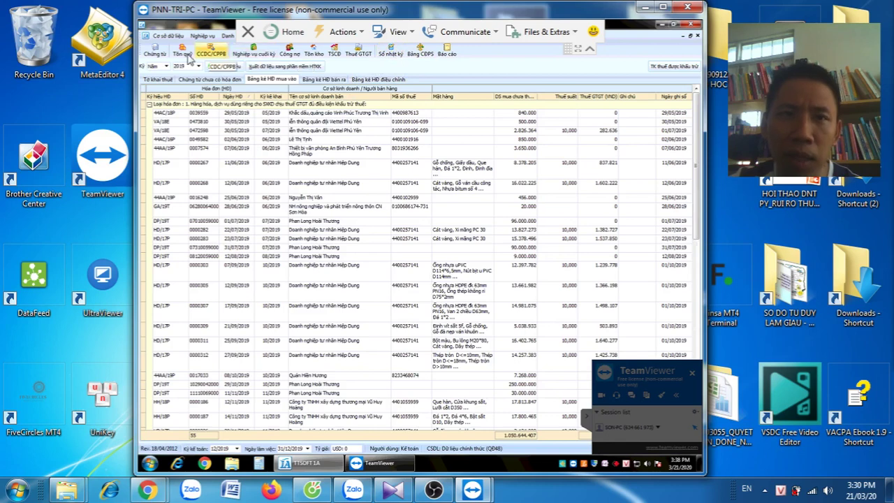
Compare trial balance accounts 154, 1543 and 333, then open the 091. Sổ chi tiết tài khoản ledger
{"action": "left_click", "coordinate": [447, 53]}
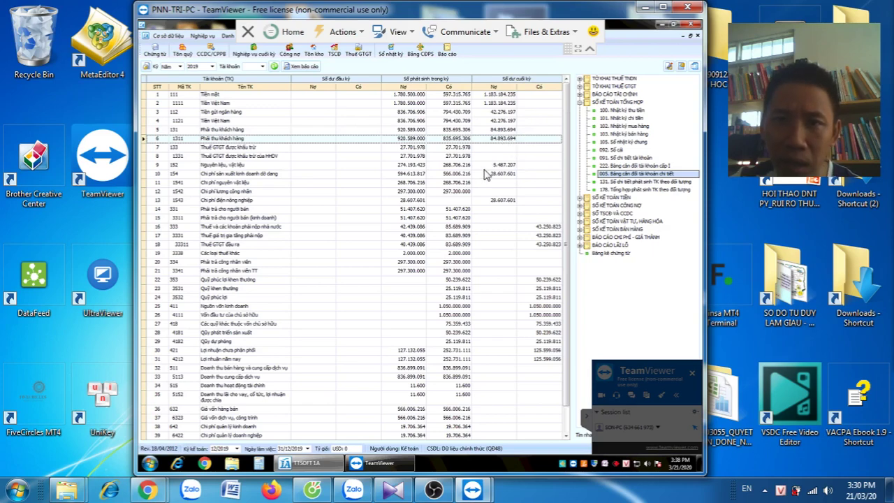
{"action": "left_click", "coordinate": [485, 174]}
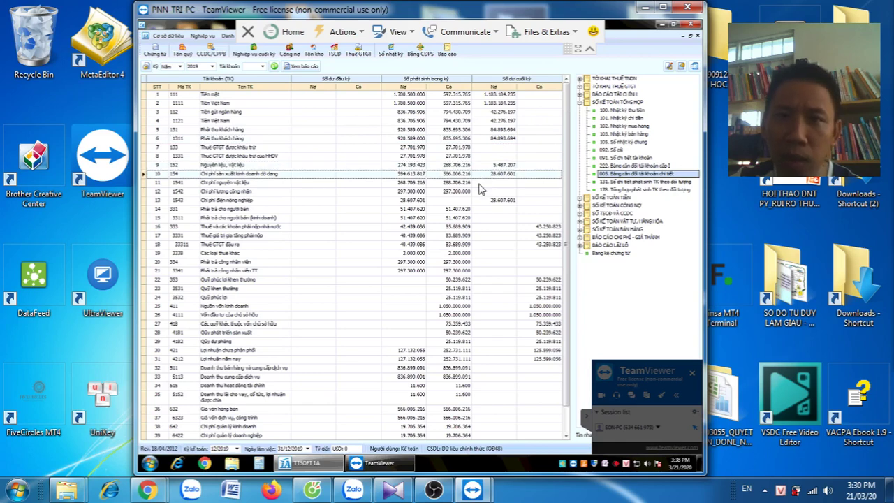
{"action": "left_click", "coordinate": [482, 201]}
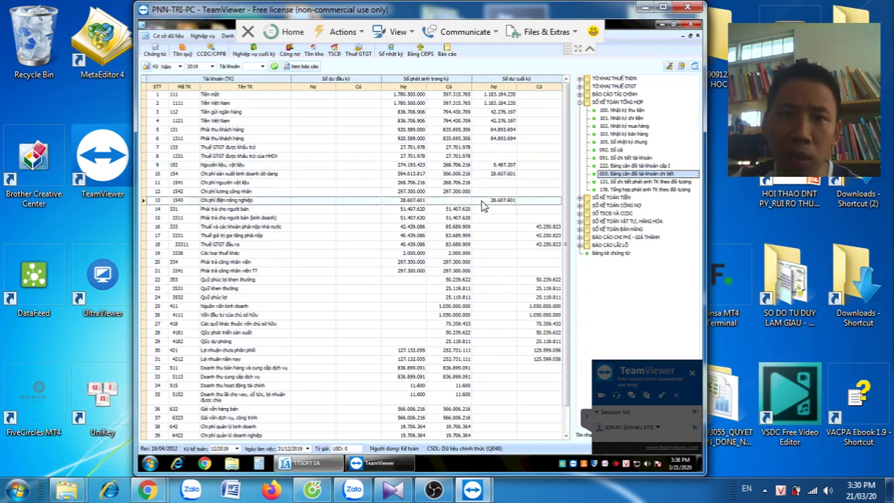
{"action": "left_click", "coordinate": [479, 176]}
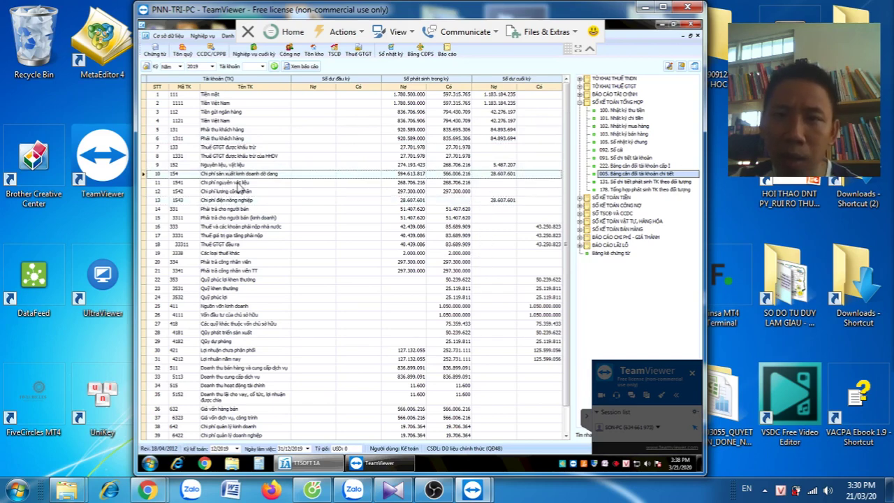
{"action": "left_click", "coordinate": [492, 201]}
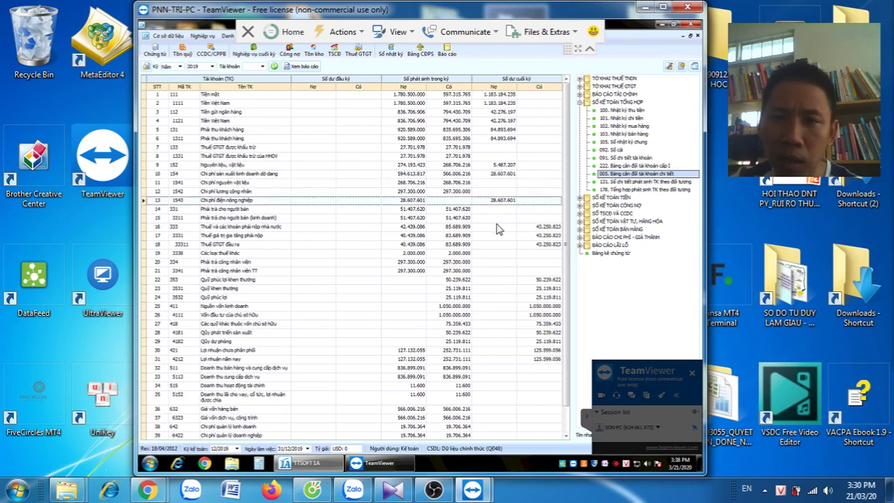
{"action": "left_click", "coordinate": [496, 229]}
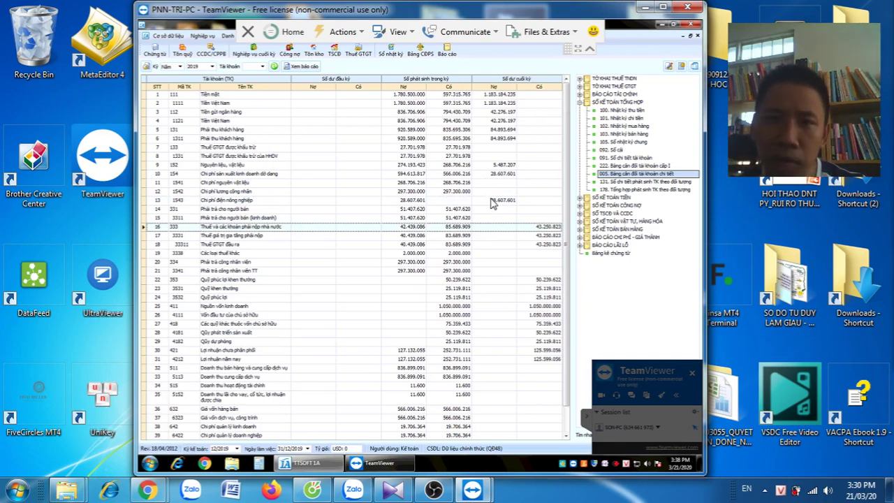
{"action": "left_click", "coordinate": [495, 202]}
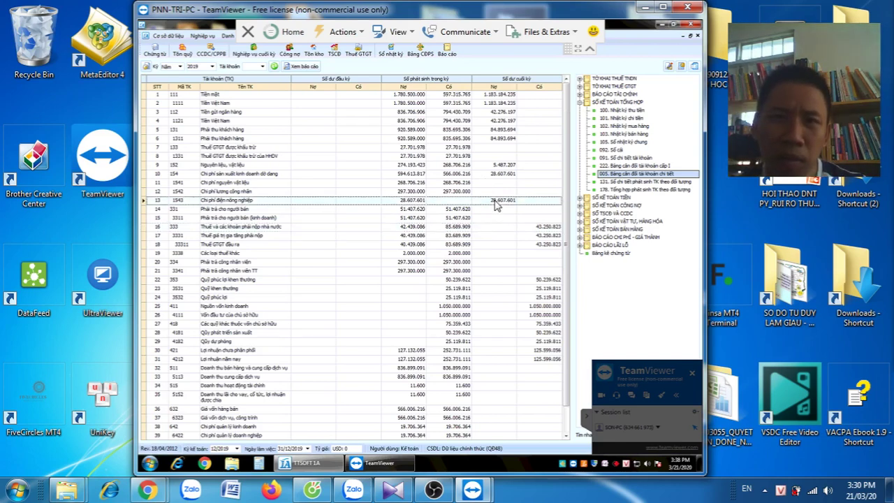
{"action": "left_click", "coordinate": [500, 228]}
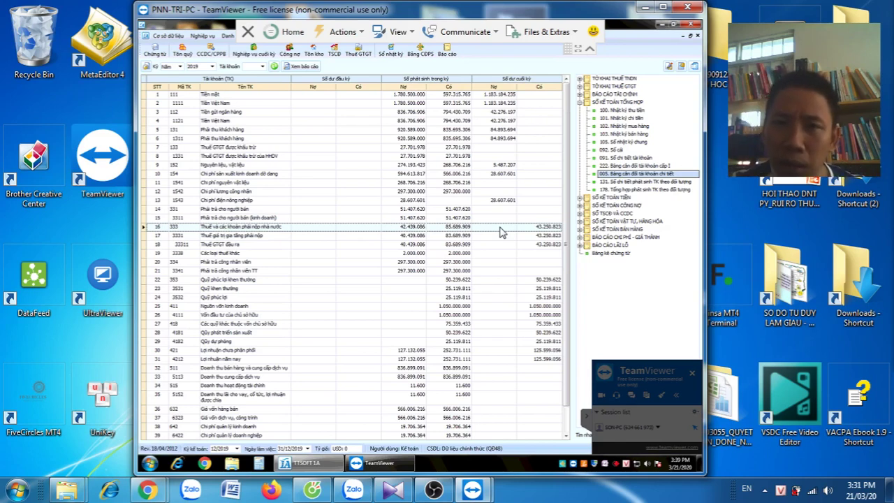
{"action": "left_click", "coordinate": [467, 201]}
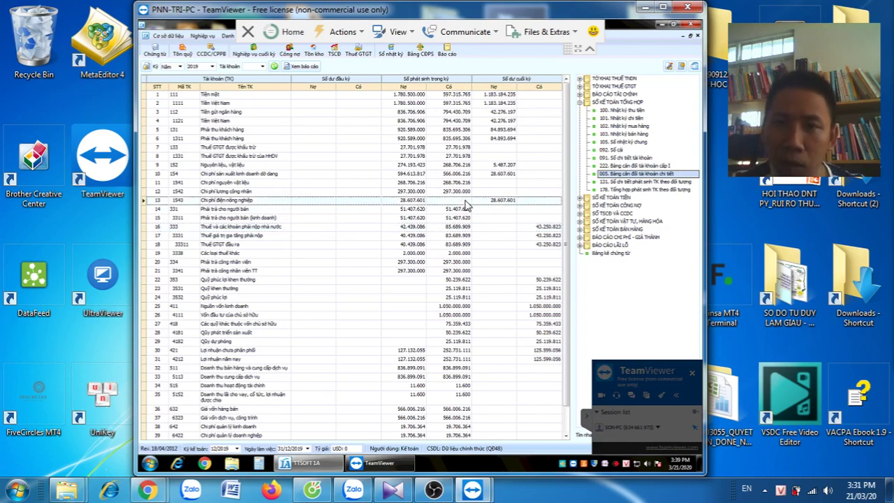
{"action": "left_click", "coordinate": [644, 159]}
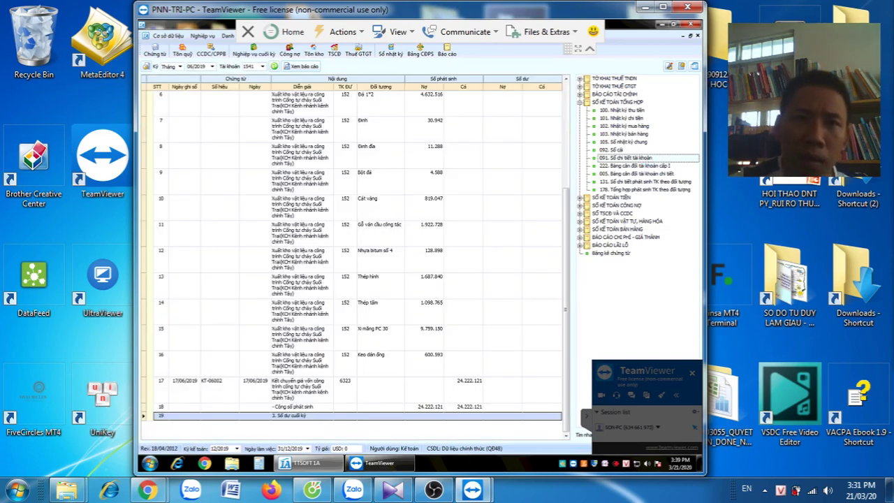
Set the period to the whole year 2019, load the account 1543 ledger, and select entry MH-12008
{"action": "left_click", "coordinate": [180, 66]}
{"action": "left_click", "coordinate": [171, 99]}
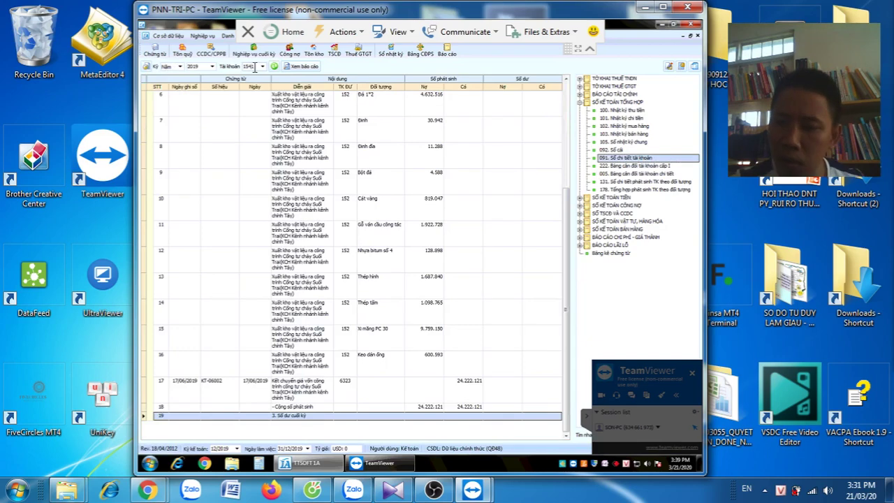
{"action": "type", "text": "1543"}
{"action": "key", "text": "Return"}
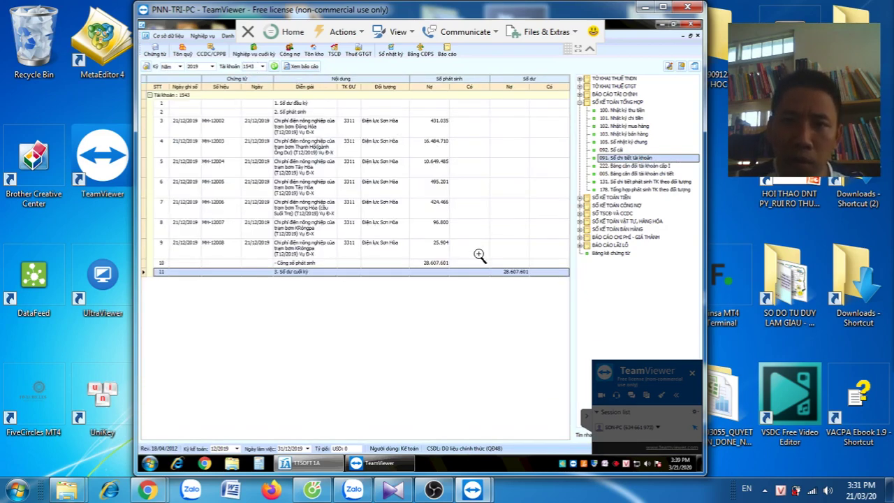
{"action": "left_click", "coordinate": [479, 254]}
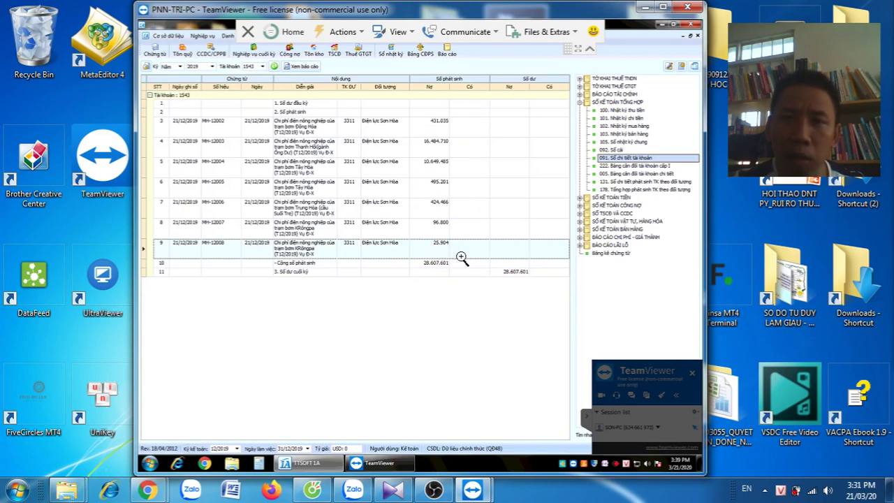
Switch the ledger to account 1542 and select entry KT-06002
{"action": "left_click", "coordinate": [256, 66]}
{"action": "type", "text": "1542"}
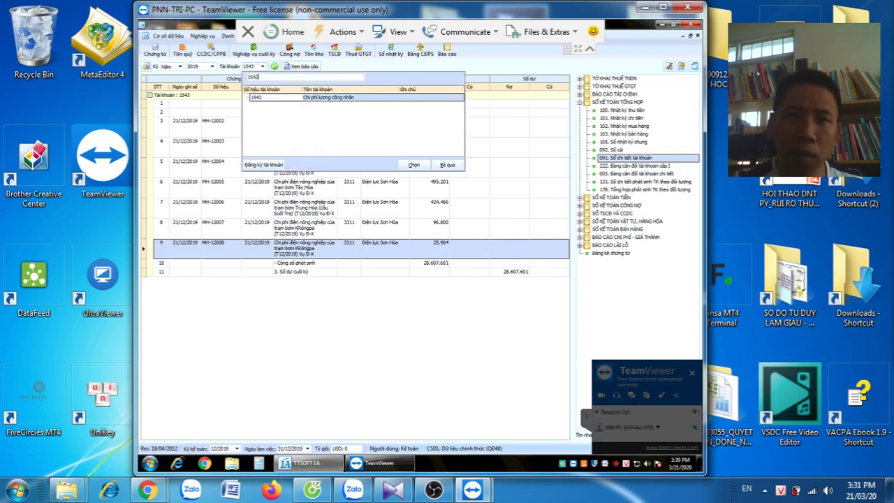
{"action": "key", "text": "Return"}
{"action": "left_click", "coordinate": [489, 156]}
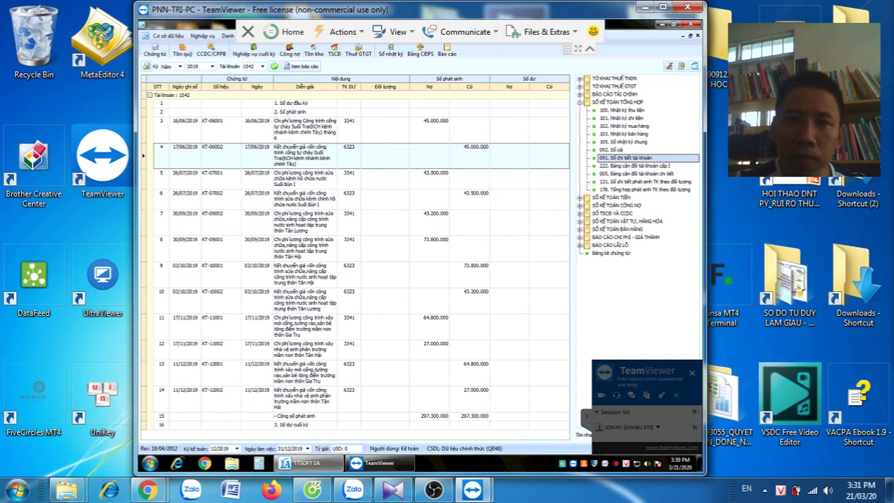
{"action": "double_click", "coordinate": [316, 155]}
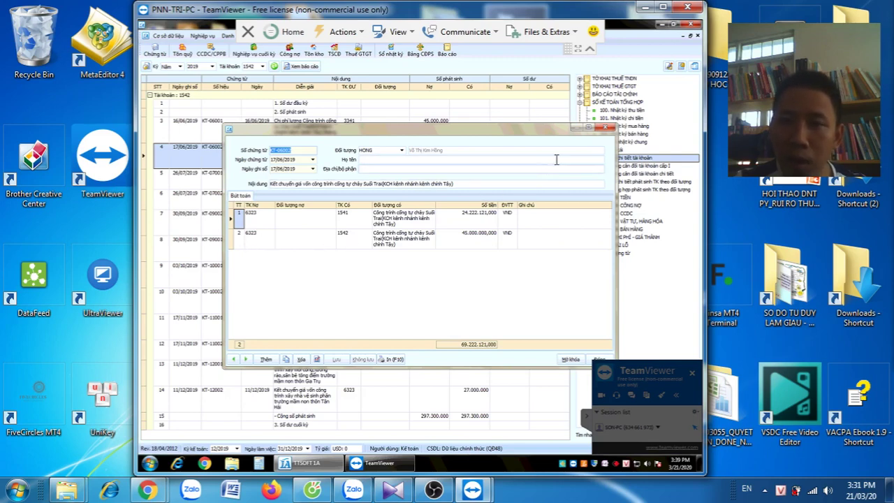
{"action": "left_click", "coordinate": [344, 264]}
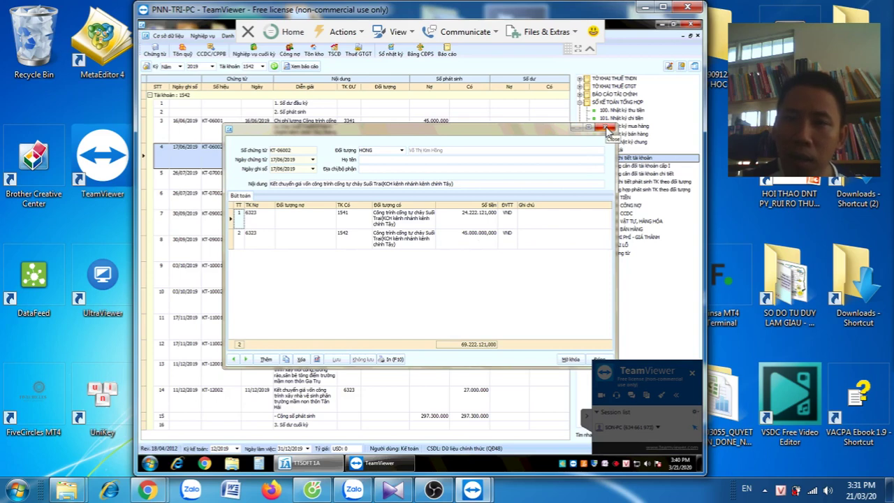
{"action": "left_click", "coordinate": [606, 129]}
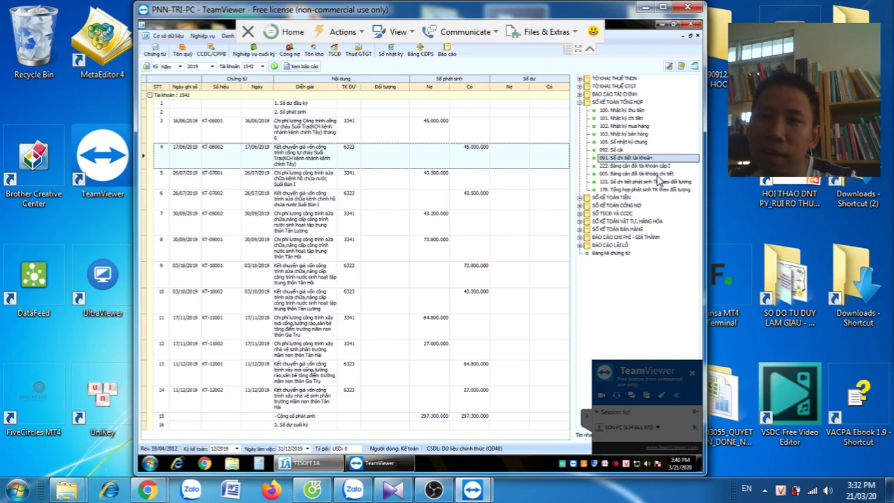
{"action": "left_click", "coordinate": [656, 173]}
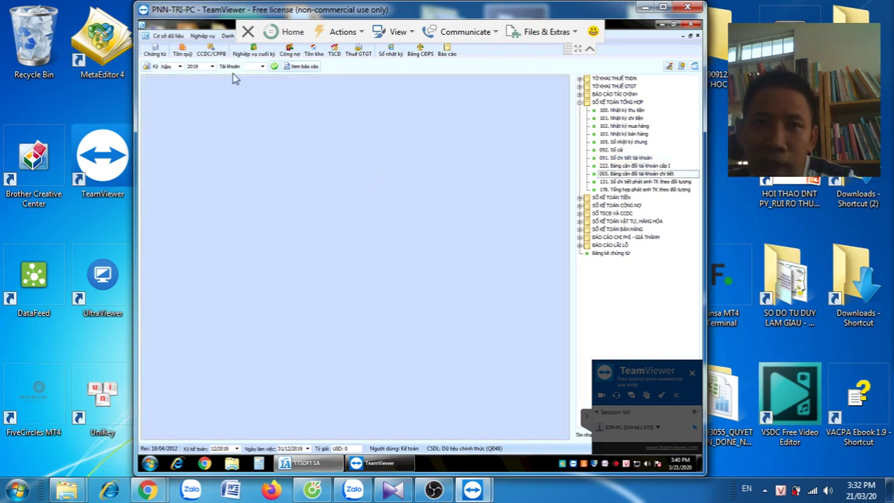
{"action": "left_click", "coordinate": [274, 66]}
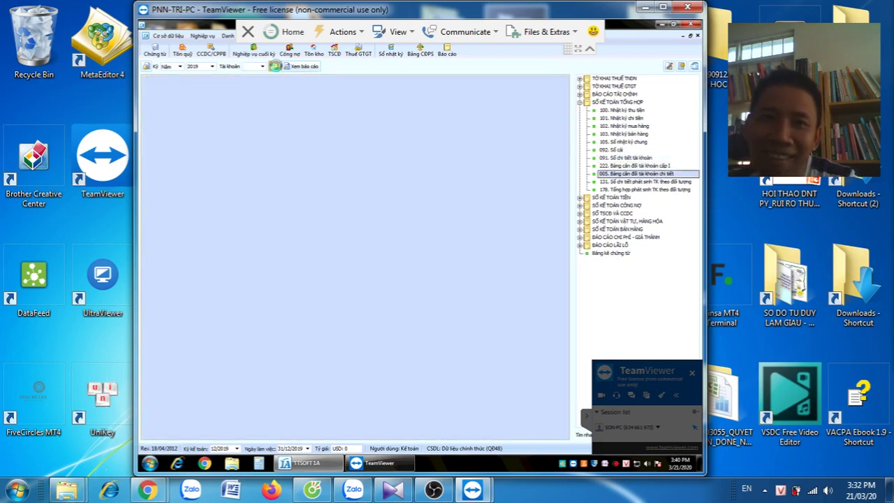
{"action": "left_click", "coordinate": [398, 263]}
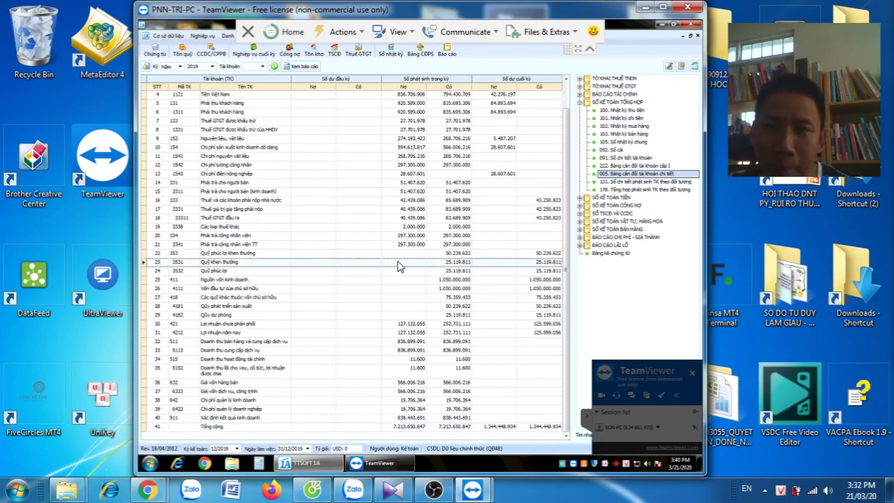
{"action": "left_click", "coordinate": [440, 176]}
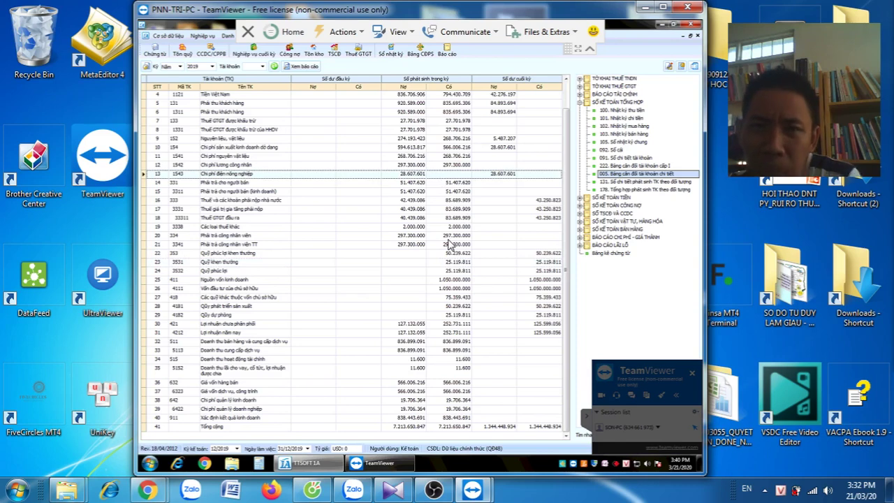
{"action": "left_click", "coordinate": [275, 183]}
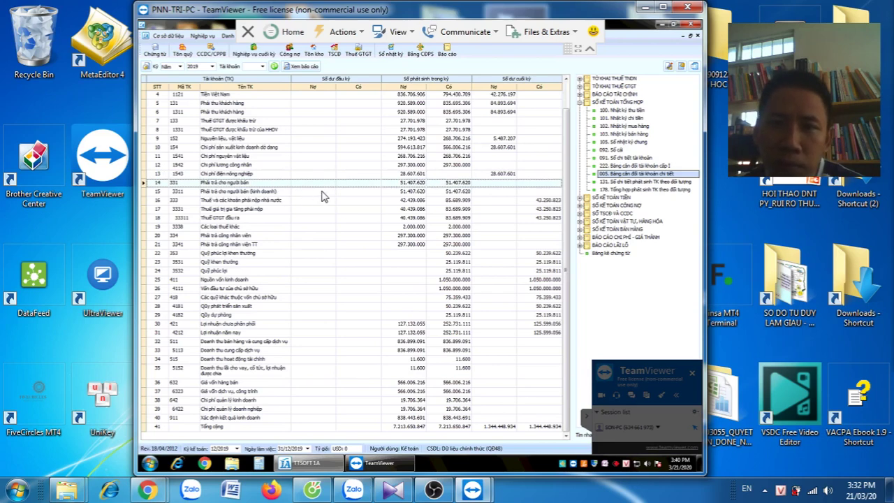
{"action": "left_click", "coordinate": [322, 191]}
{"action": "left_click", "coordinate": [327, 200]}
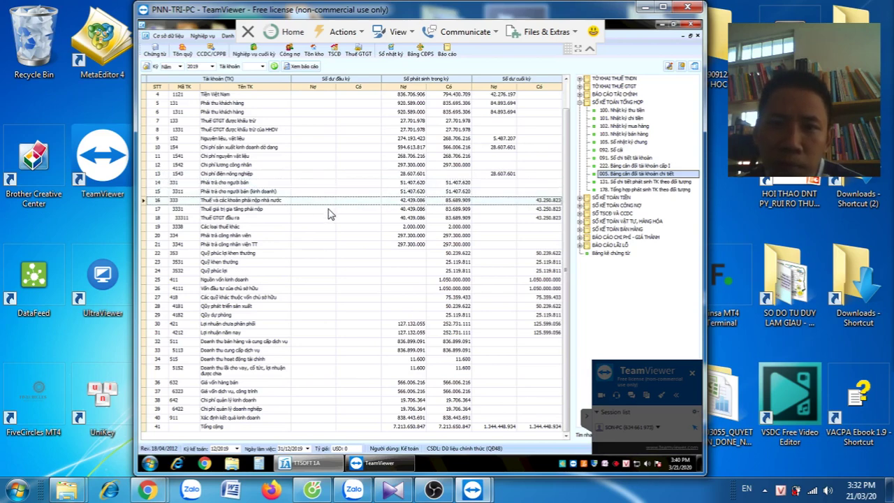
{"action": "left_click", "coordinate": [328, 209]}
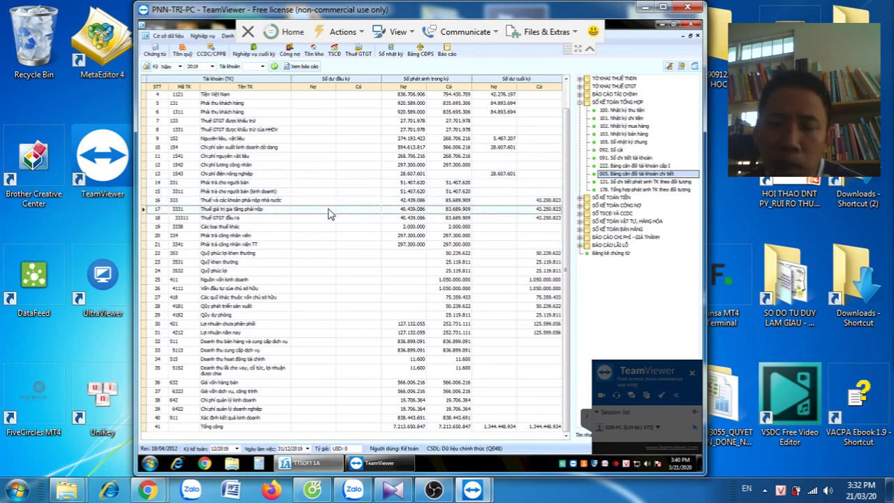
{"action": "left_click", "coordinate": [313, 219]}
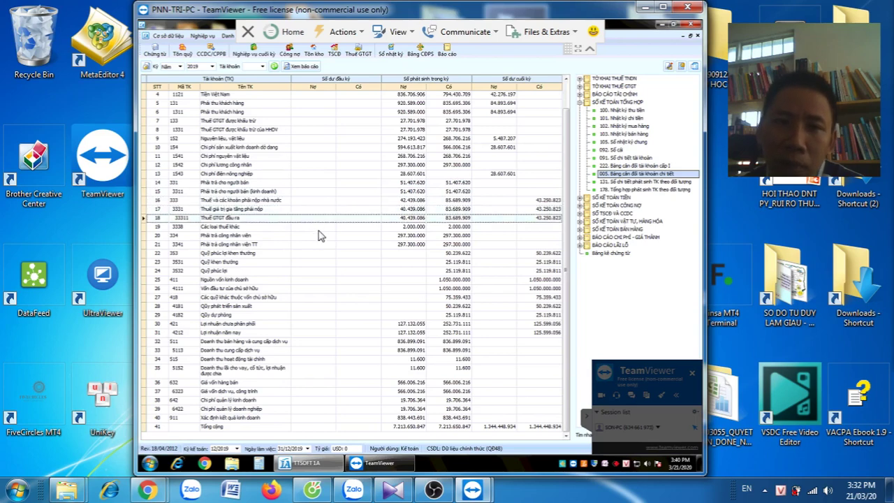
{"action": "key", "text": "Down"}
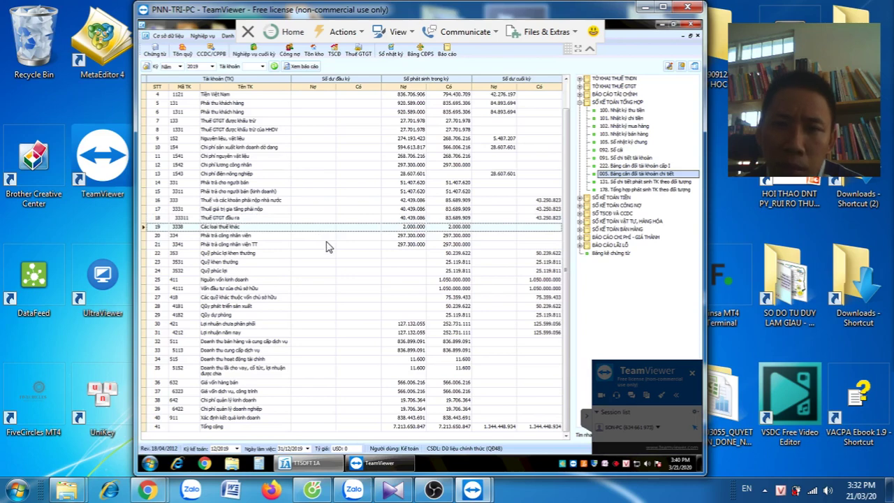
{"action": "left_click", "coordinate": [524, 218]}
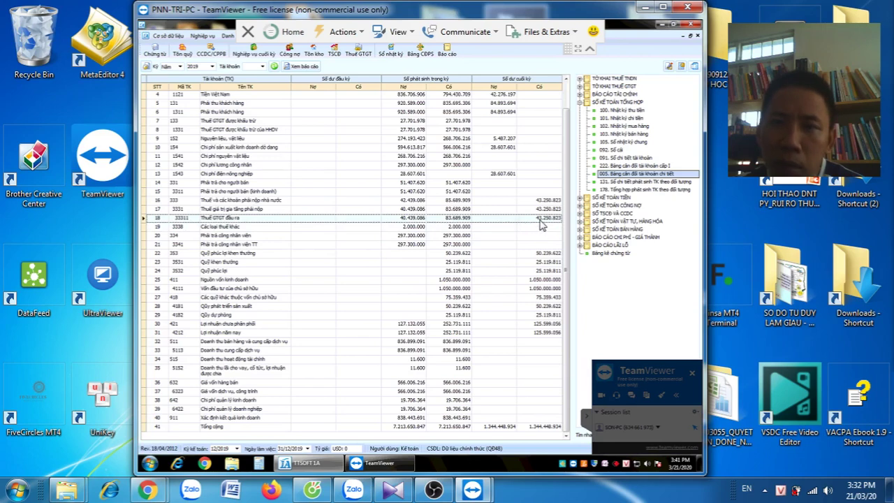
{"action": "left_click", "coordinate": [534, 253]}
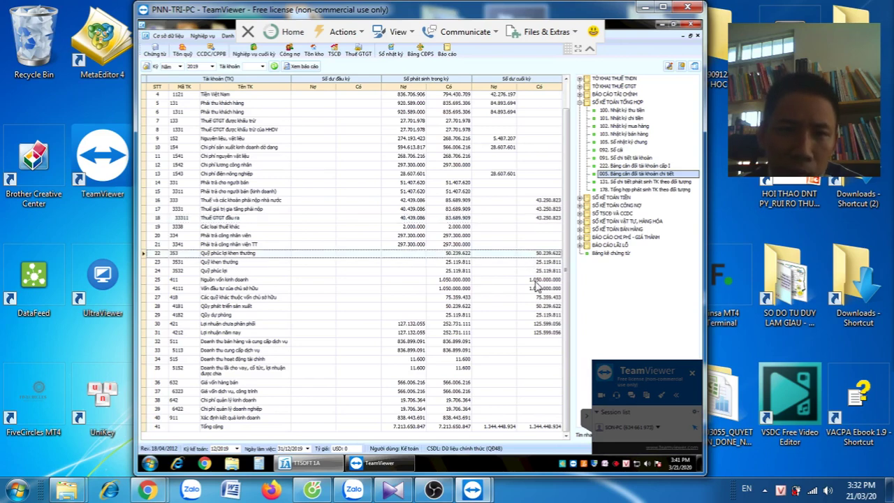
{"action": "left_click", "coordinate": [536, 280]}
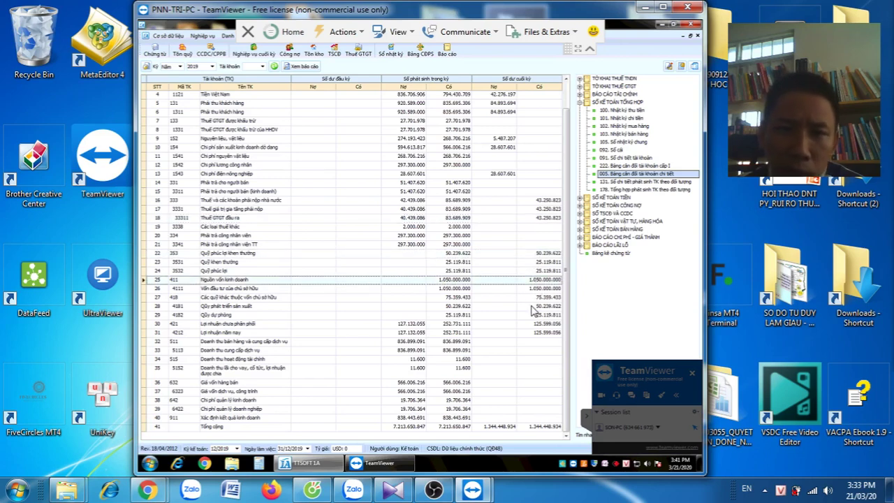
{"action": "left_click", "coordinate": [529, 296]}
{"action": "left_click", "coordinate": [532, 308]}
{"action": "left_click", "coordinate": [532, 326]}
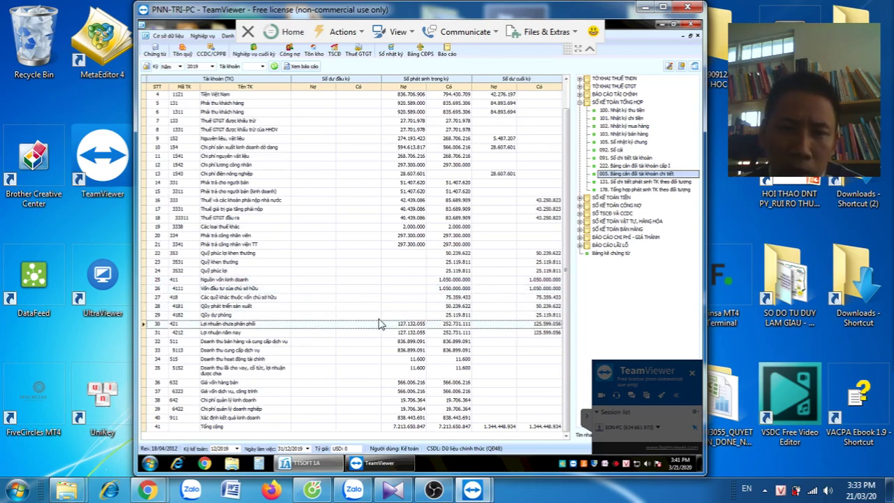
{"action": "left_click", "coordinate": [419, 332]}
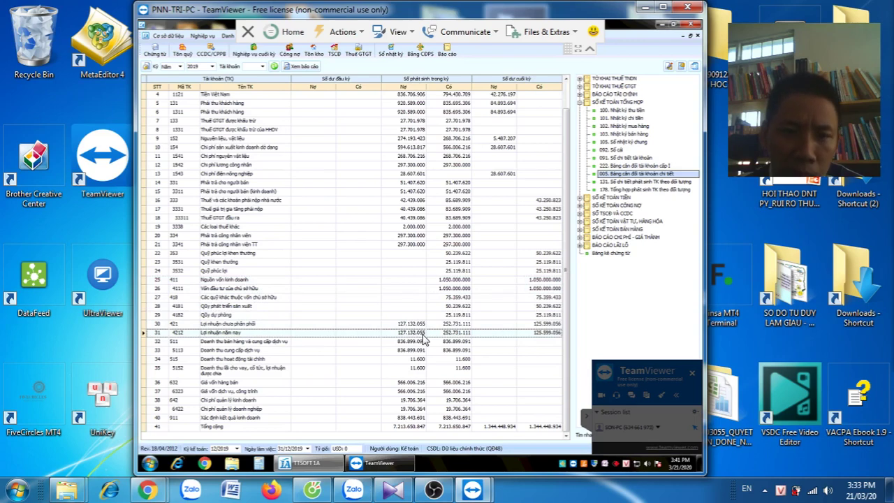
{"action": "left_click", "coordinate": [414, 341]}
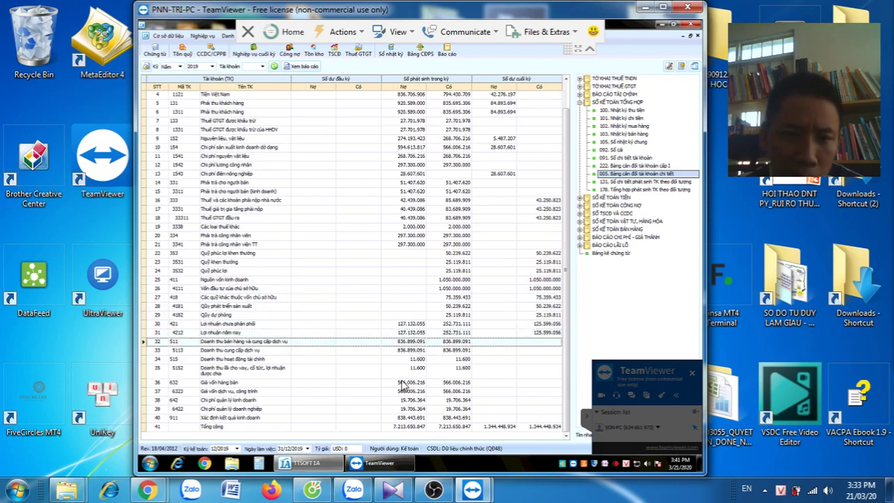
{"action": "left_click", "coordinate": [405, 382]}
{"action": "left_click", "coordinate": [405, 391]}
{"action": "left_click", "coordinate": [404, 401]}
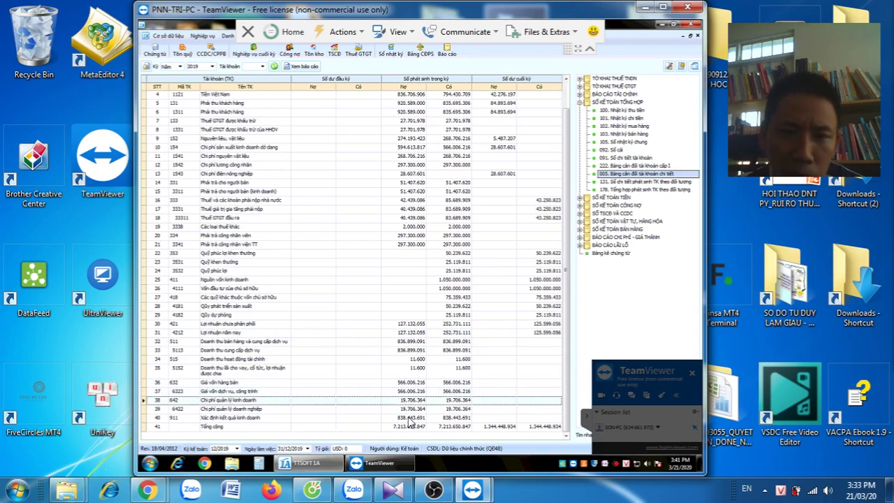
{"action": "left_click", "coordinate": [409, 409]}
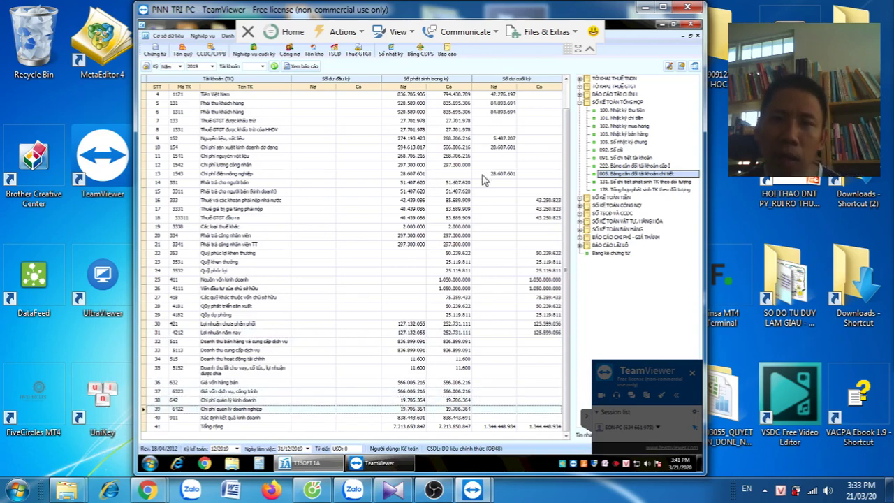
{"action": "left_click", "coordinate": [484, 174]}
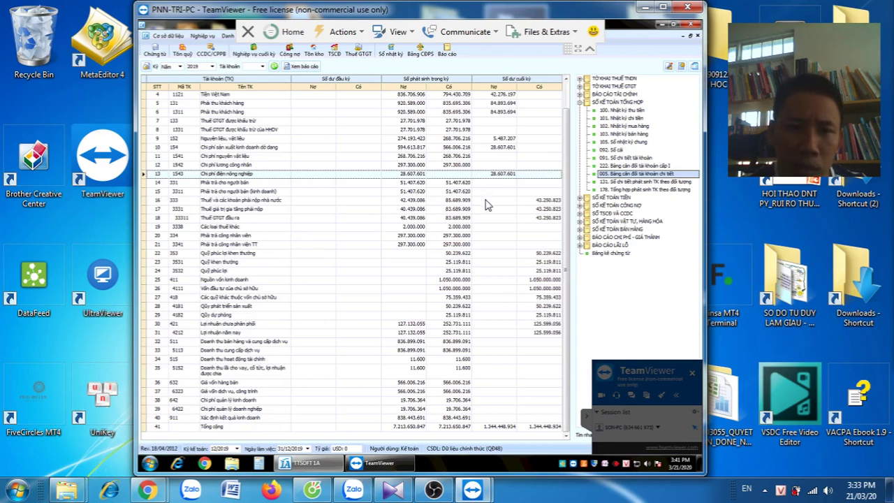
{"action": "key", "text": "Down"}
{"action": "key", "text": "Down"}
{"action": "key", "text": "Down"}
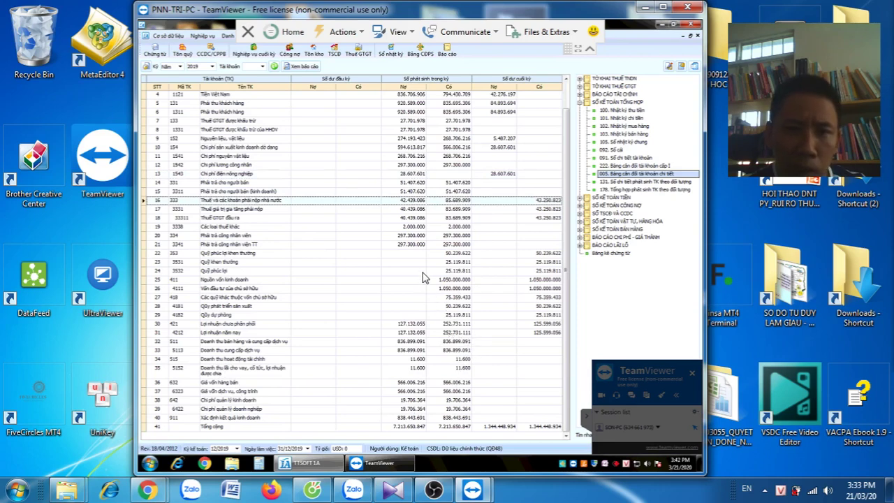
{"action": "left_click", "coordinate": [462, 239]}
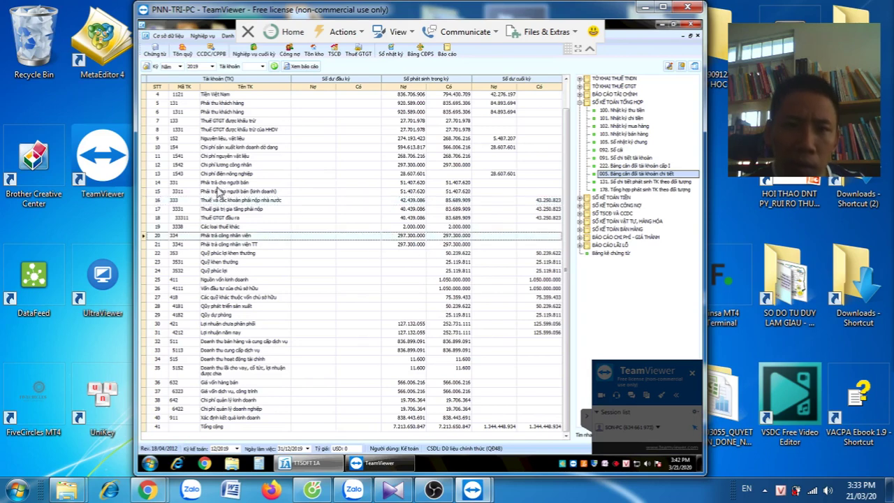
{"action": "left_click", "coordinate": [255, 185]}
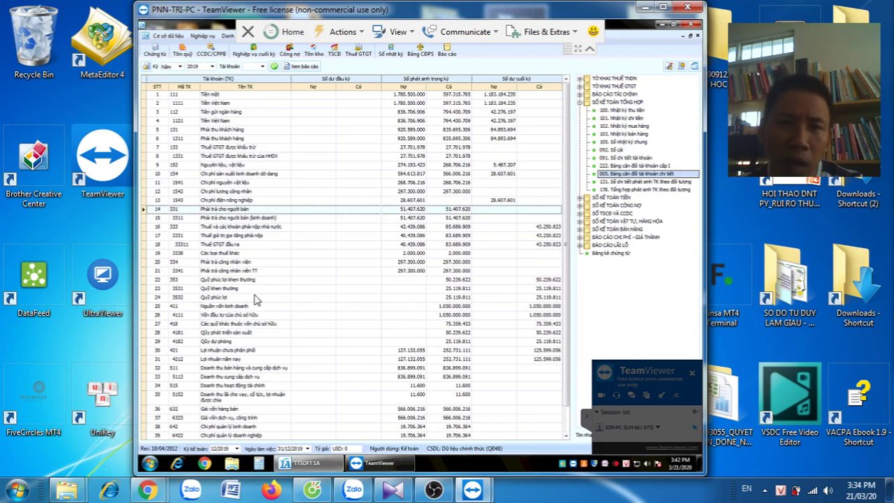
{"action": "left_click", "coordinate": [254, 282]}
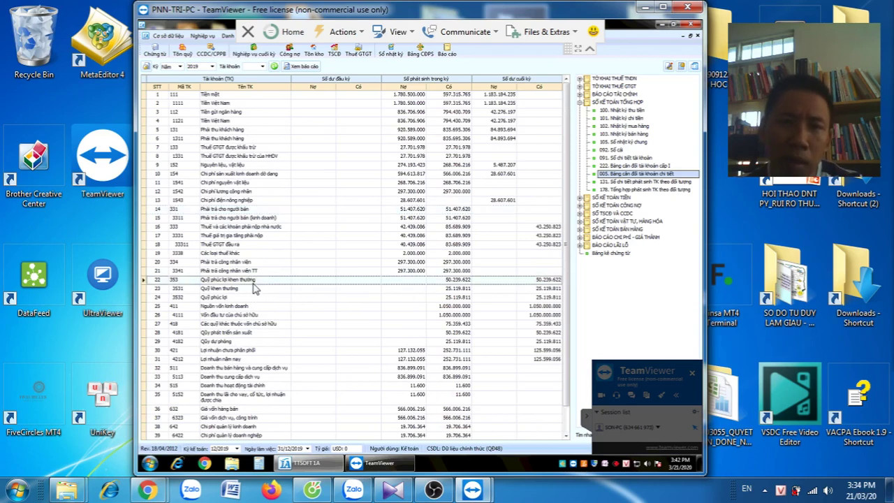
{"action": "left_click", "coordinate": [255, 290]}
{"action": "left_click", "coordinate": [257, 298]}
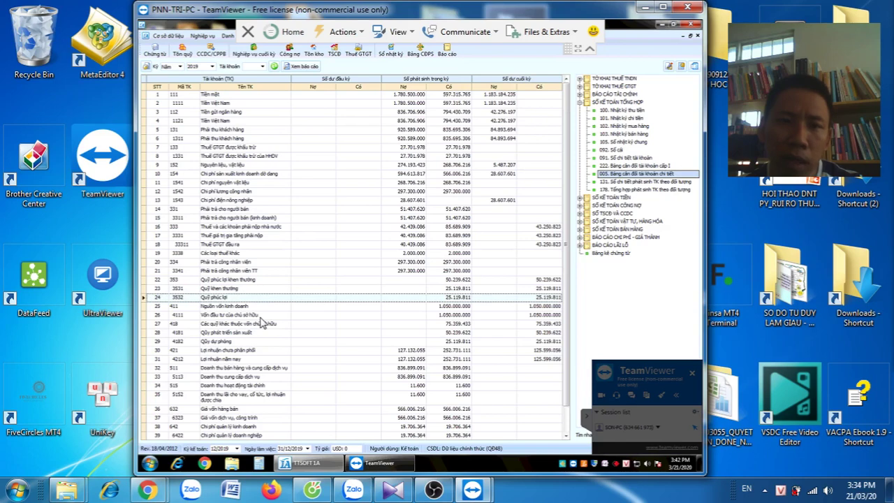
{"action": "left_click", "coordinate": [263, 309]}
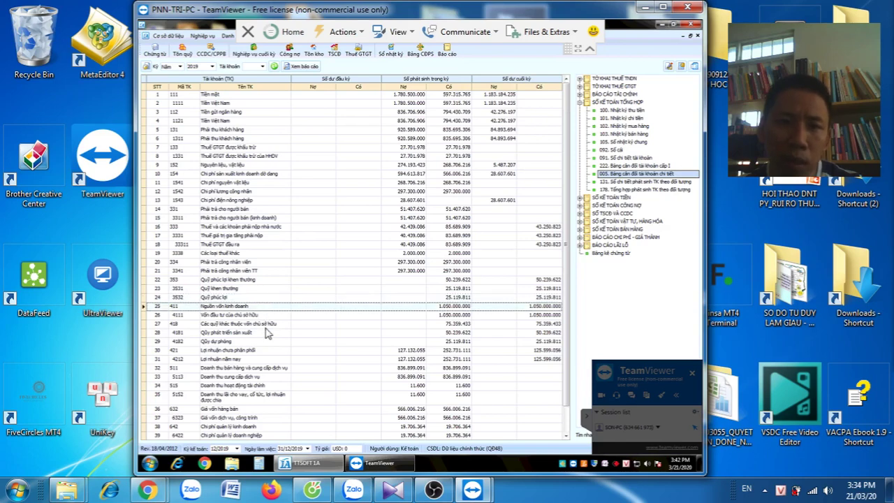
{"action": "left_click", "coordinate": [266, 325]}
{"action": "left_click", "coordinate": [273, 342]}
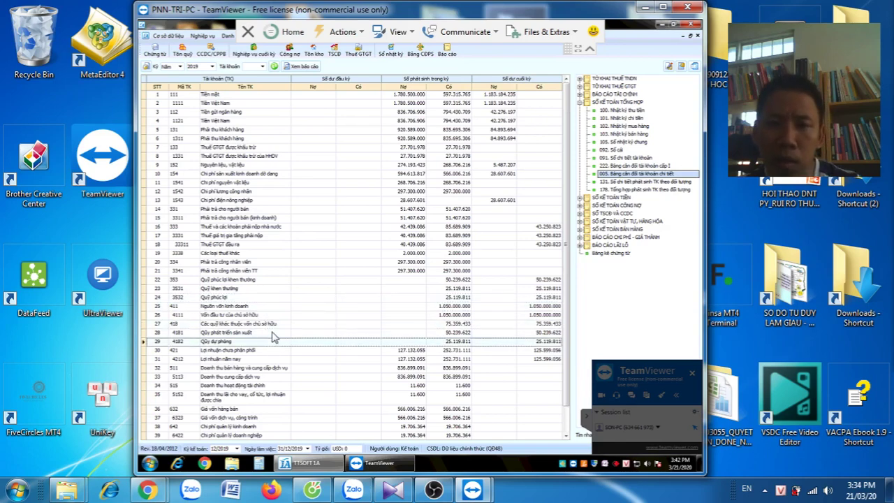
{"action": "left_click", "coordinate": [275, 332]}
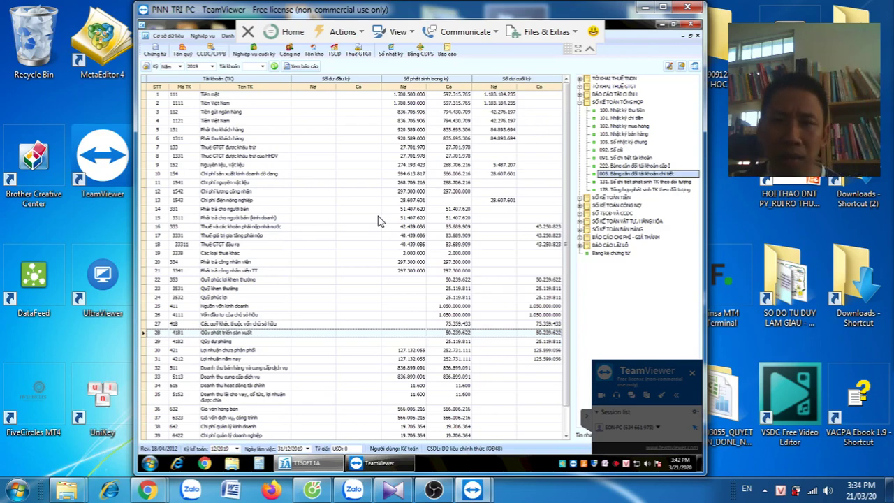
{"action": "left_click", "coordinate": [287, 292]}
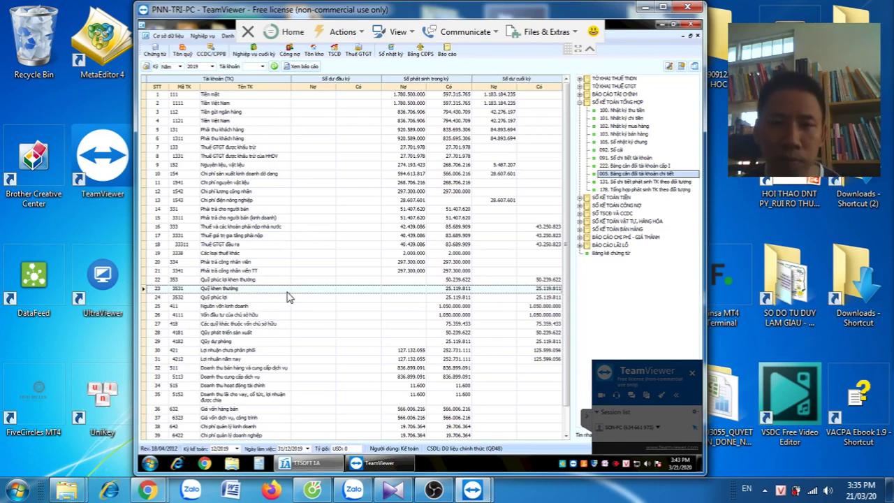
{"action": "left_click", "coordinate": [265, 298]}
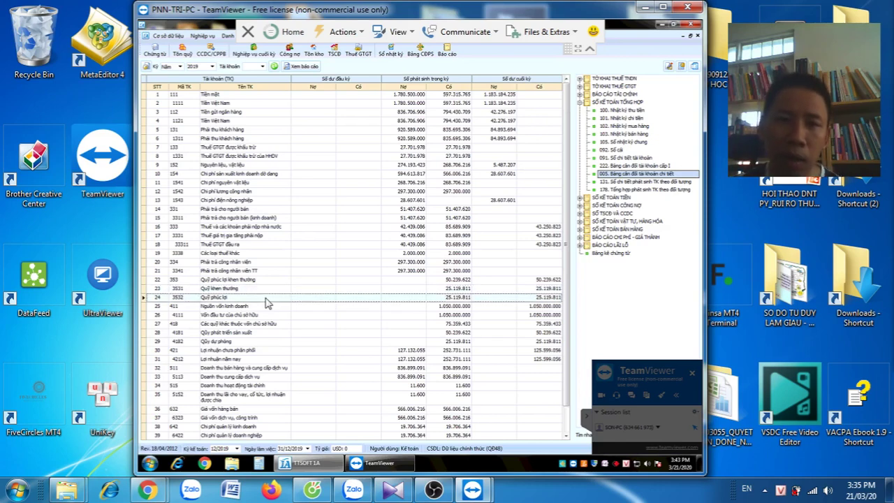
{"action": "left_click", "coordinate": [266, 307]}
{"action": "left_click", "coordinate": [271, 325]}
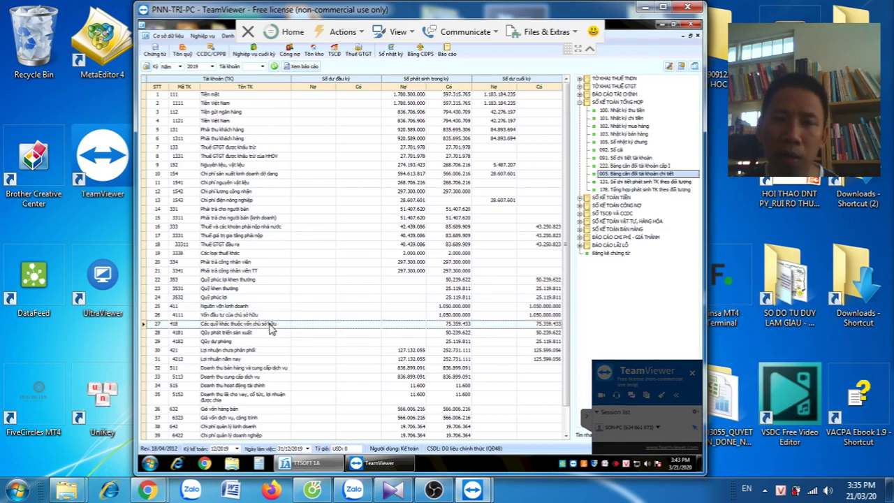
{"action": "left_click", "coordinate": [271, 316]}
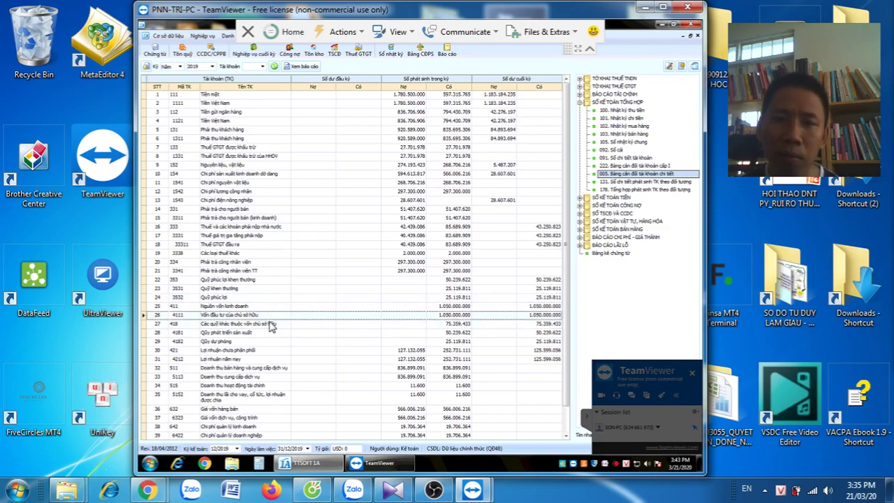
{"action": "left_click", "coordinate": [263, 333]}
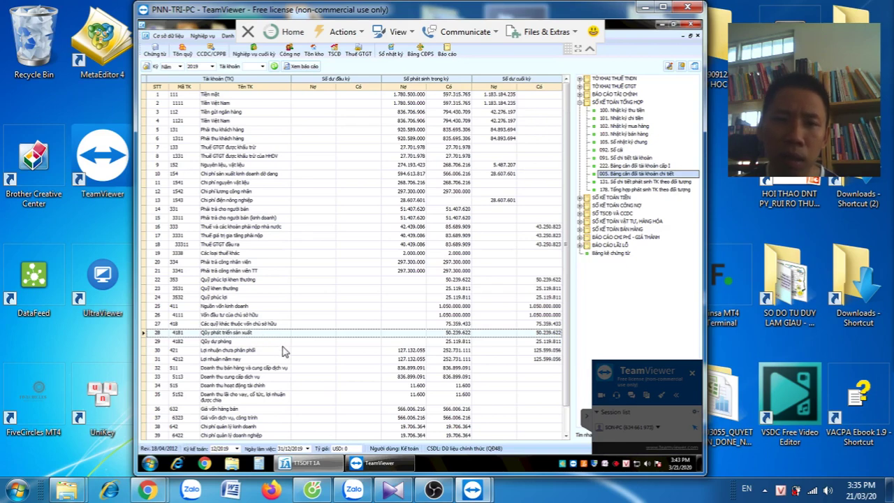
{"action": "key", "text": "Down"}
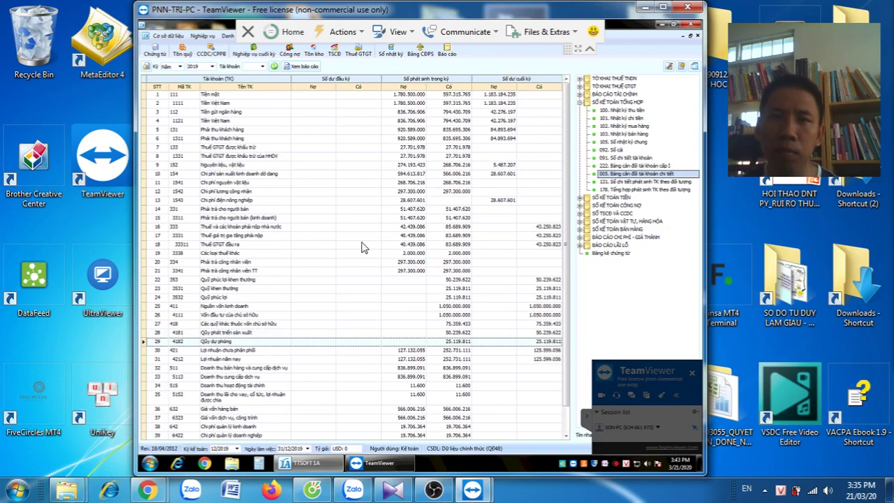
Check the 152, 1111, 1331 and 333 balance rows, then minimize TTSOFT 1A
{"action": "scroll", "coordinate": [291, 233], "scroll_direction": "down", "scroll_amount": 1}
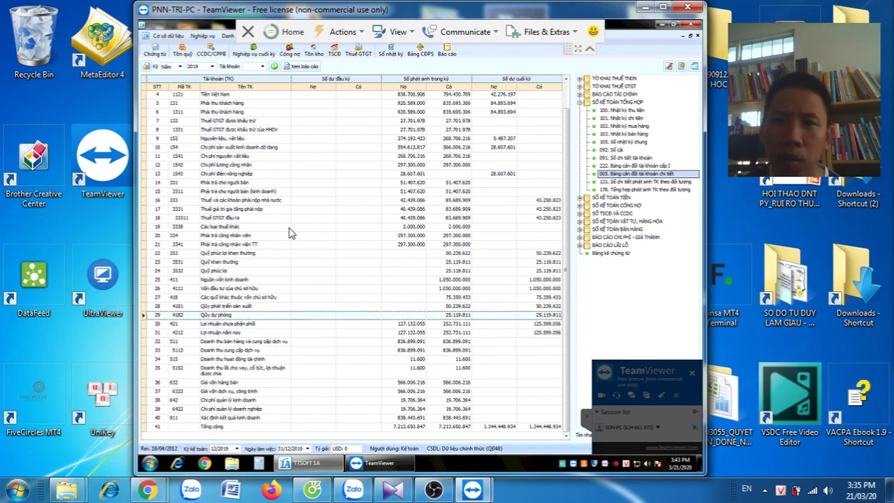
{"action": "scroll", "coordinate": [291, 233], "scroll_direction": "up", "scroll_amount": 1}
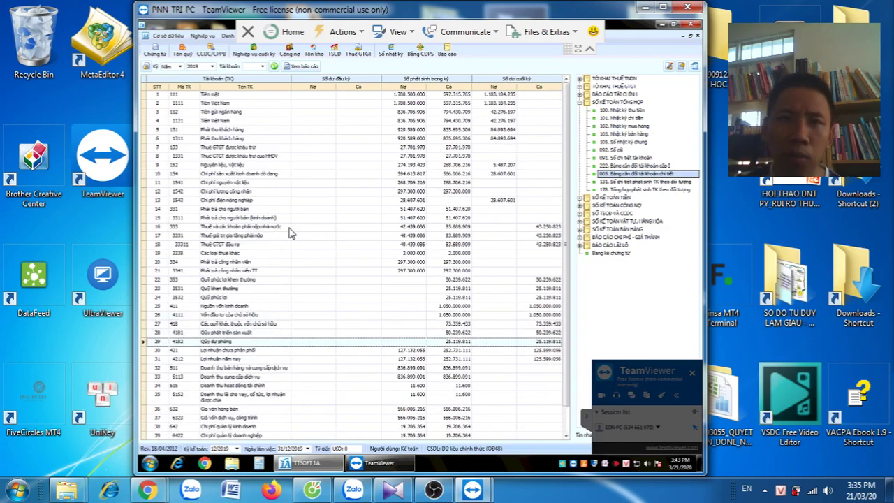
{"action": "left_click", "coordinate": [298, 167]}
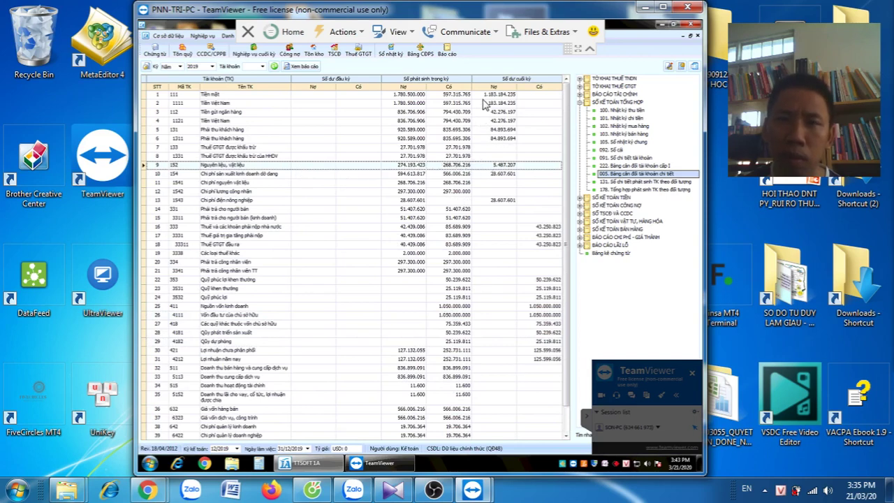
{"action": "left_click", "coordinate": [504, 103]}
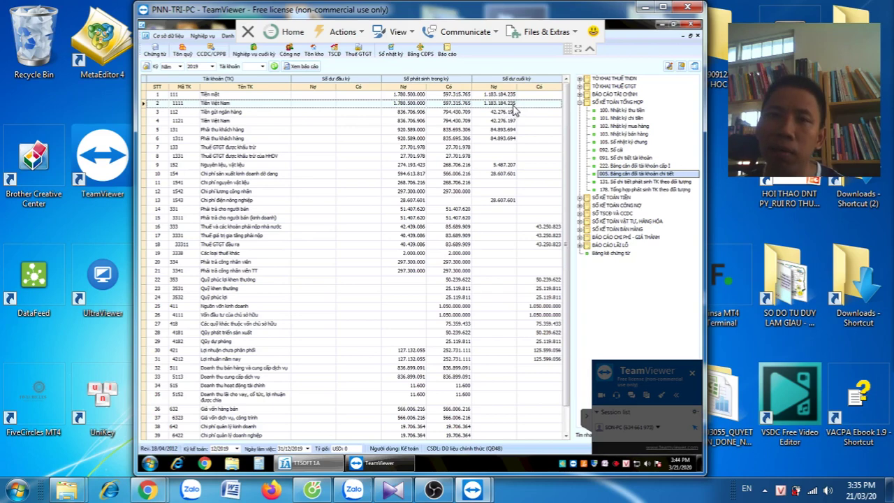
{"action": "left_click", "coordinate": [352, 158]}
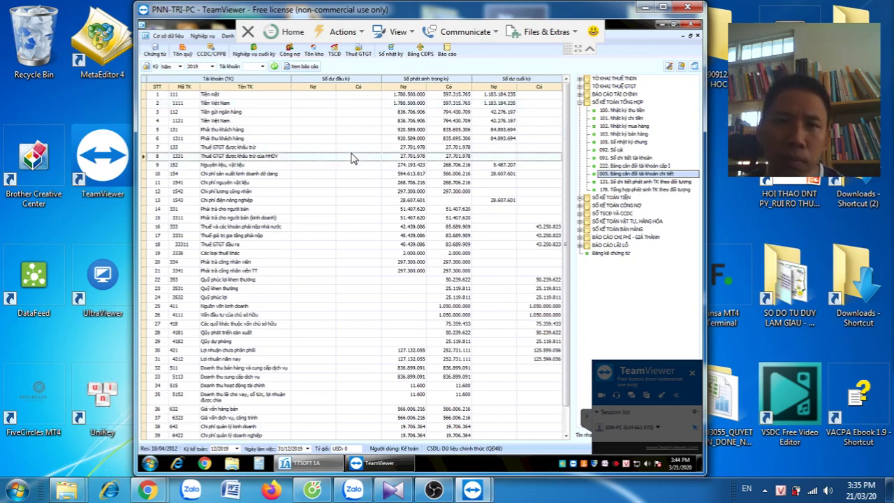
{"action": "scroll", "coordinate": [352, 158], "scroll_direction": "down", "scroll_amount": 1}
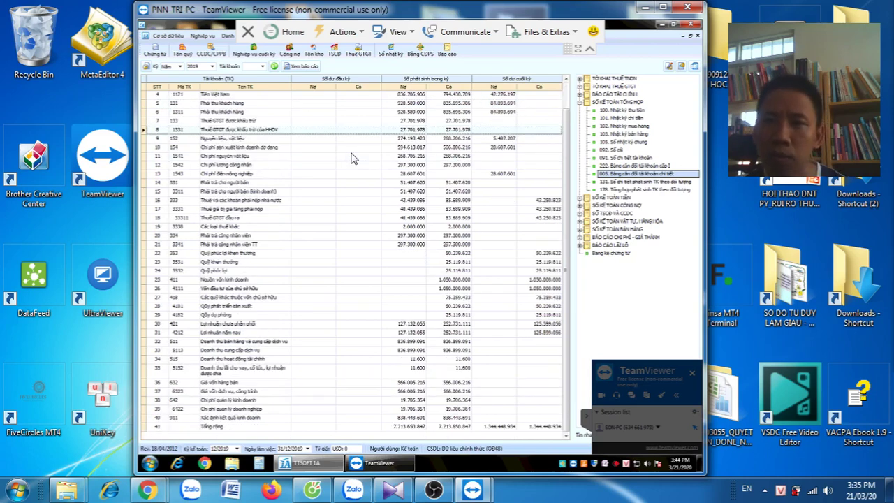
{"action": "scroll", "coordinate": [352, 158], "scroll_direction": "up", "scroll_amount": 1}
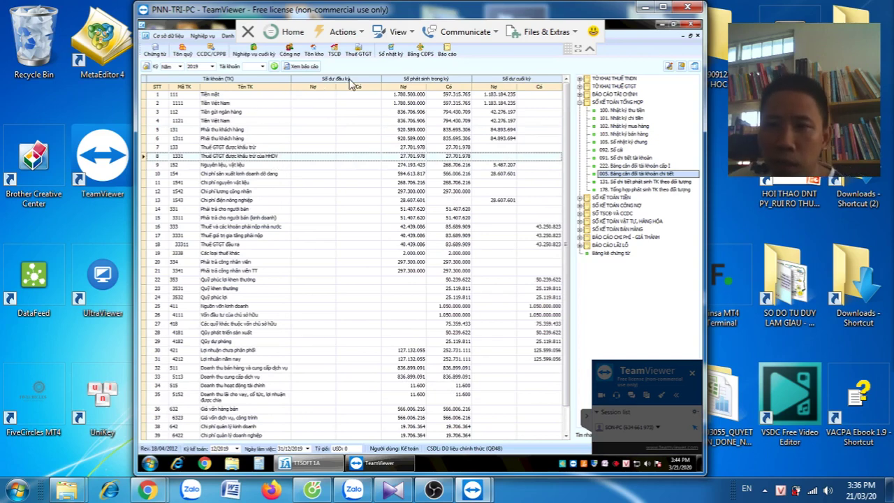
{"action": "left_click", "coordinate": [500, 228]}
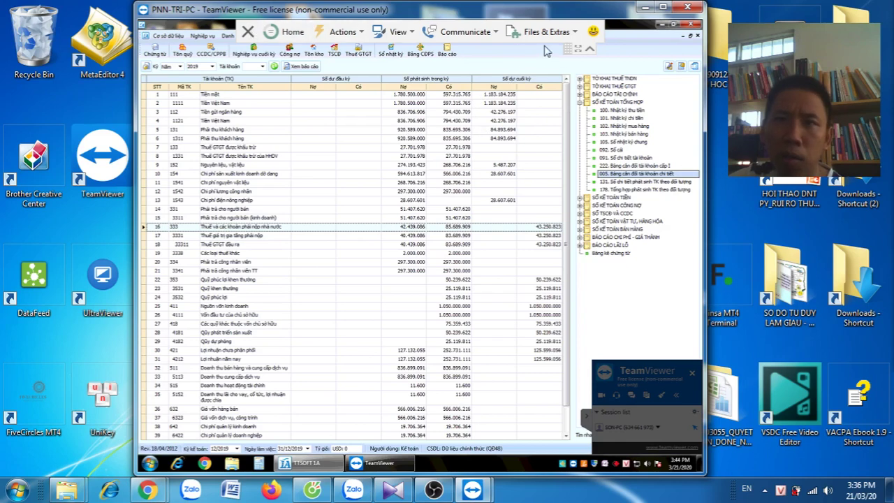
{"action": "left_click", "coordinate": [667, 26]}
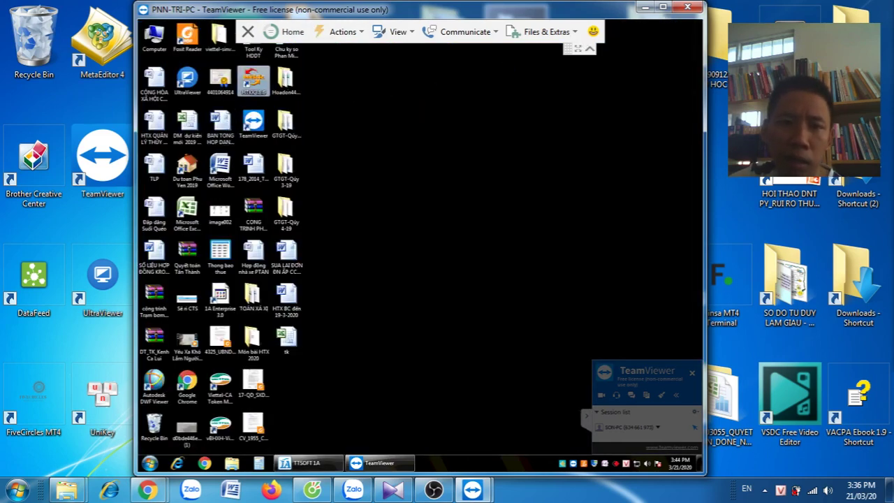
Launch HTKK, sign in with the company's tax code, then bring TTSOFT 1A back
{"action": "double_click", "coordinate": [252, 80]}
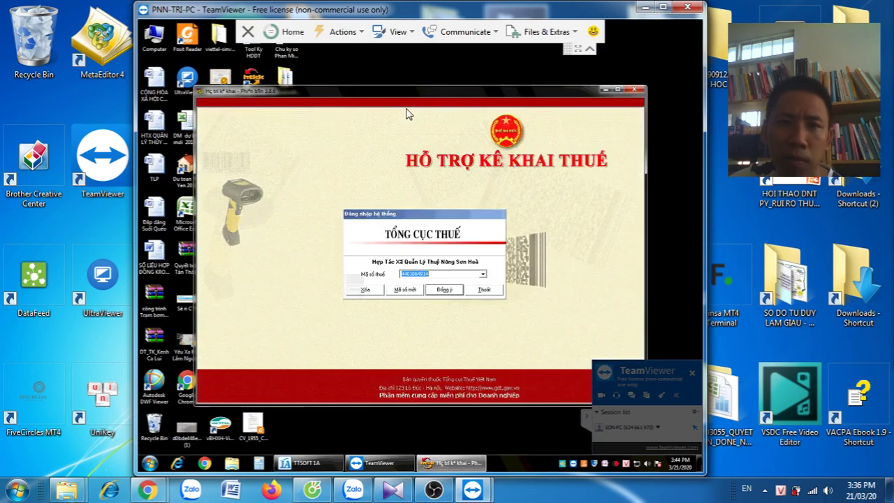
{"action": "left_click", "coordinate": [443, 290]}
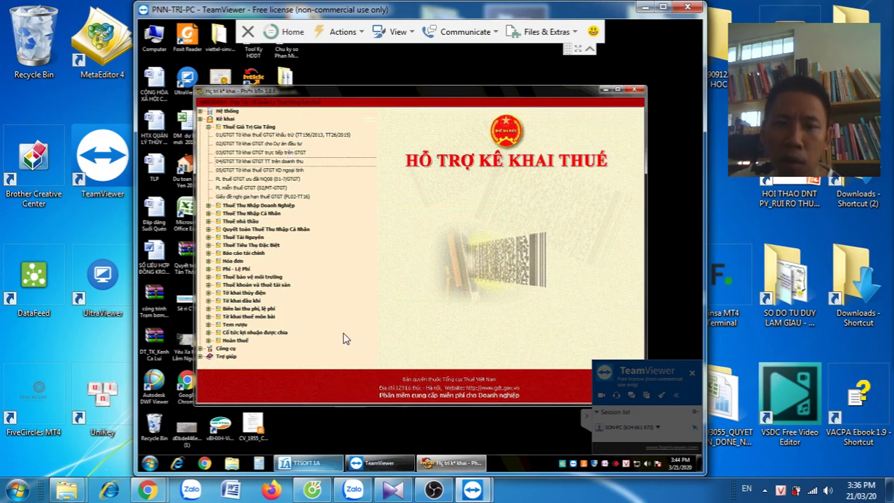
{"action": "left_click", "coordinate": [306, 463]}
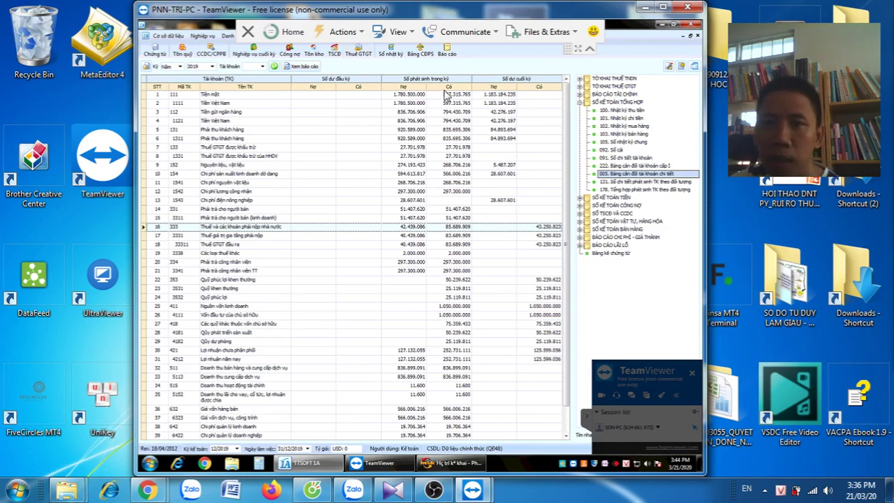
{"action": "left_click", "coordinate": [295, 67]}
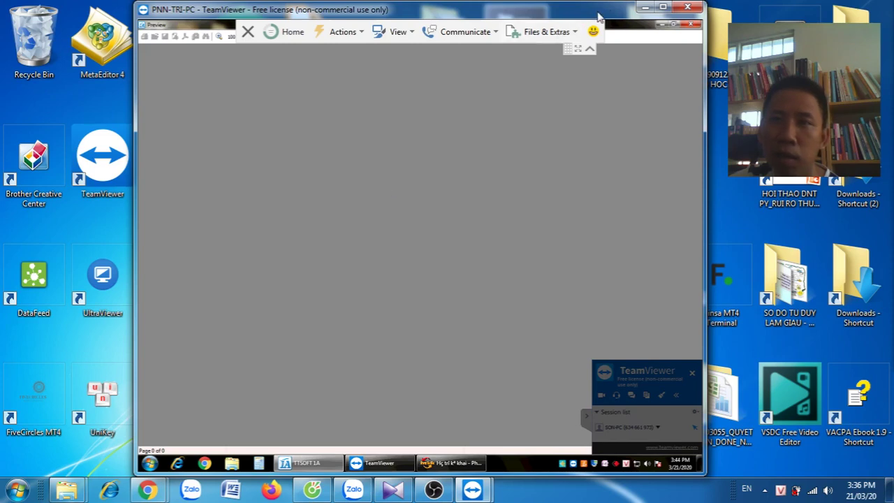
{"action": "left_click", "coordinate": [673, 24]}
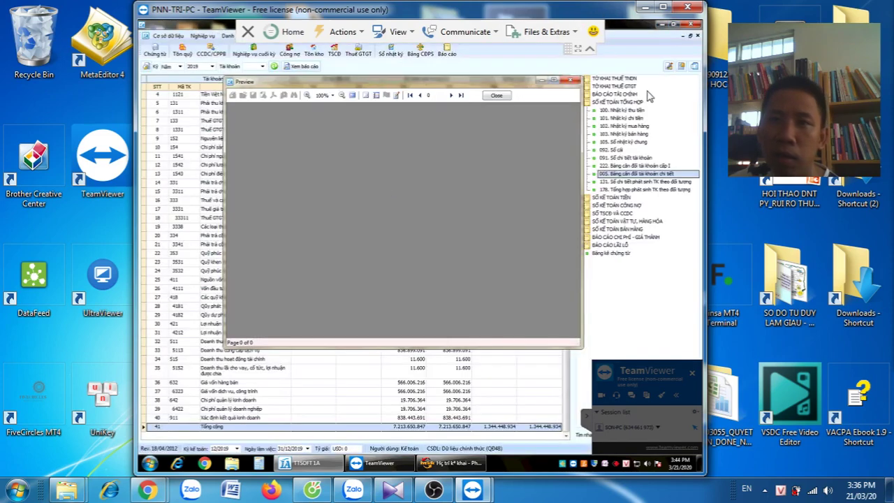
{"action": "left_click", "coordinate": [496, 96]}
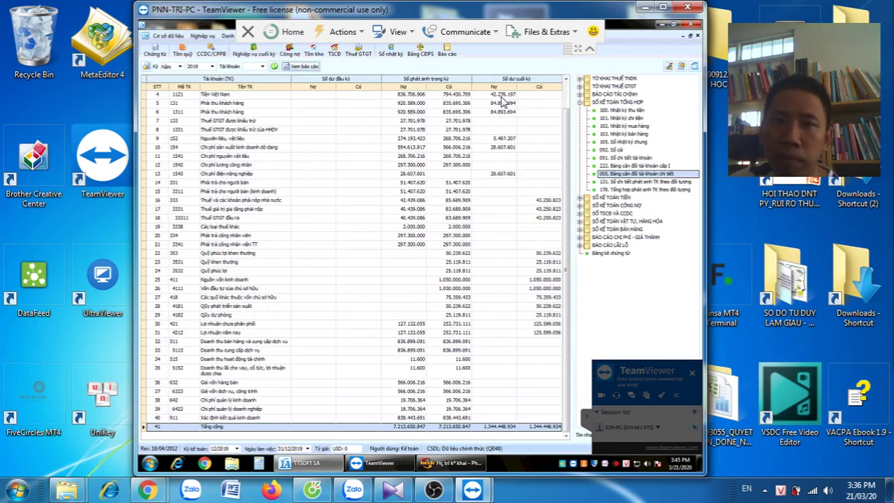
{"action": "left_click", "coordinate": [275, 67]}
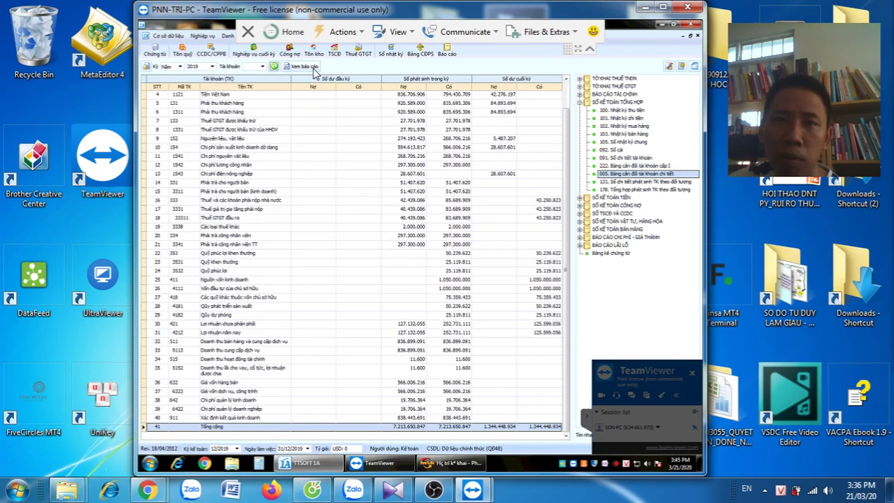
{"action": "left_click", "coordinate": [312, 67]}
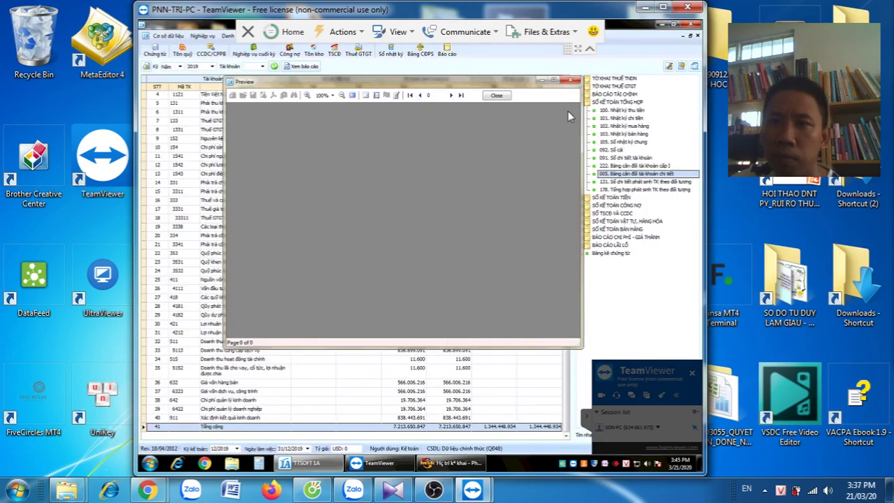
{"action": "left_click", "coordinate": [572, 81]}
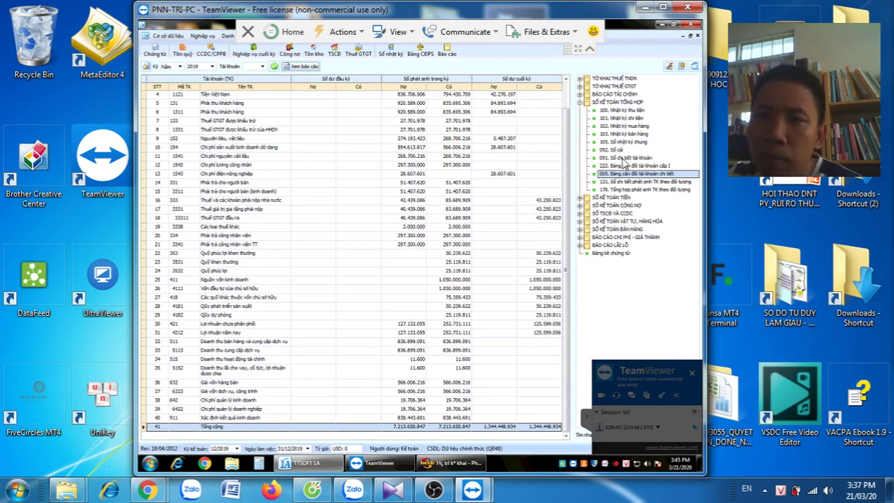
Switch to the detailed account ledger report and close its empty preview
{"action": "left_click", "coordinate": [624, 158]}
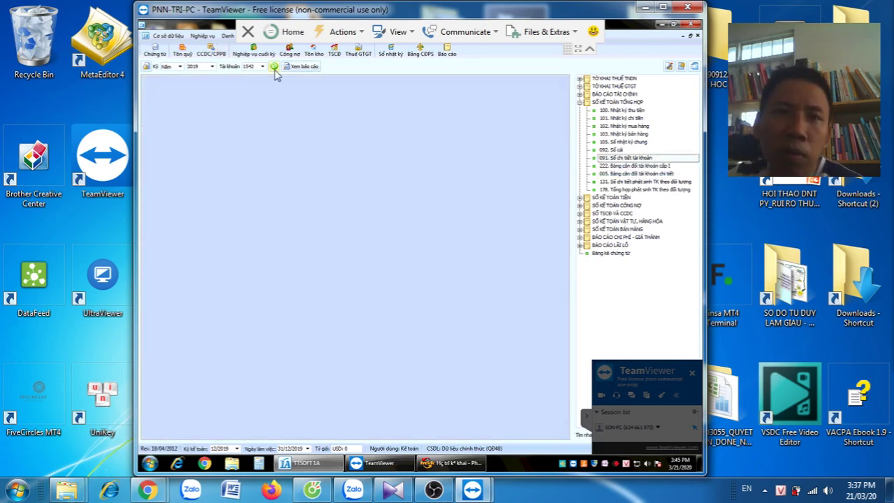
{"action": "left_click", "coordinate": [296, 65]}
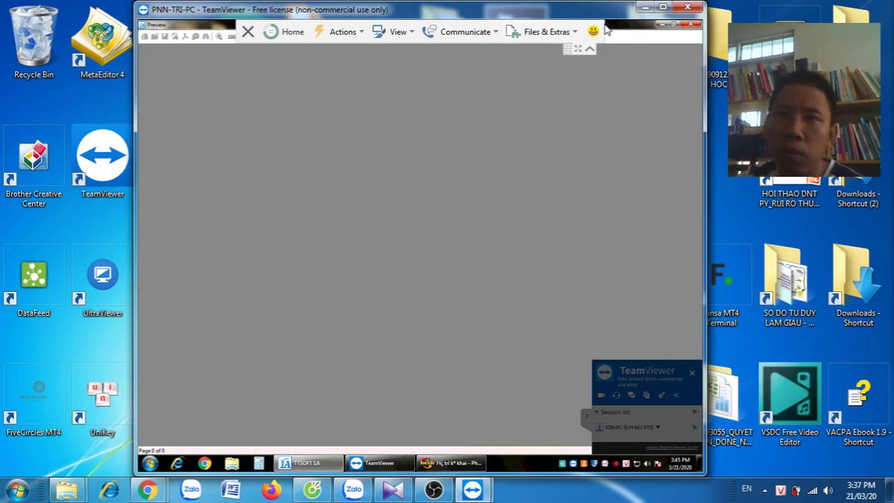
{"action": "left_click", "coordinate": [672, 25]}
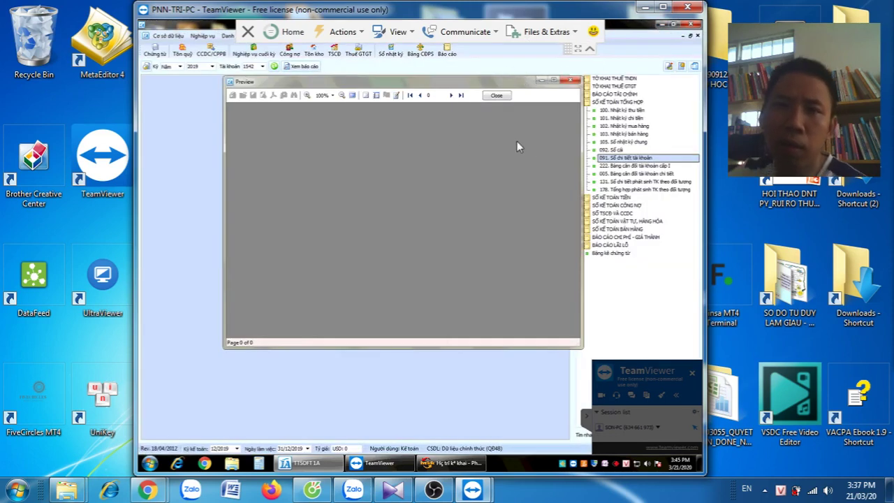
{"action": "left_click", "coordinate": [501, 95]}
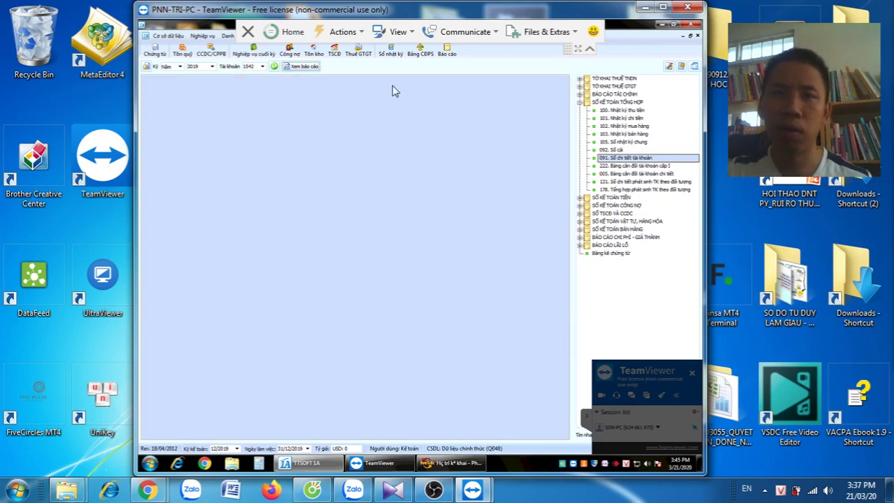
Reload the account 1542 ledger and bring up its Xuất dữ liệu ra export submenu
{"action": "left_click", "coordinate": [275, 66]}
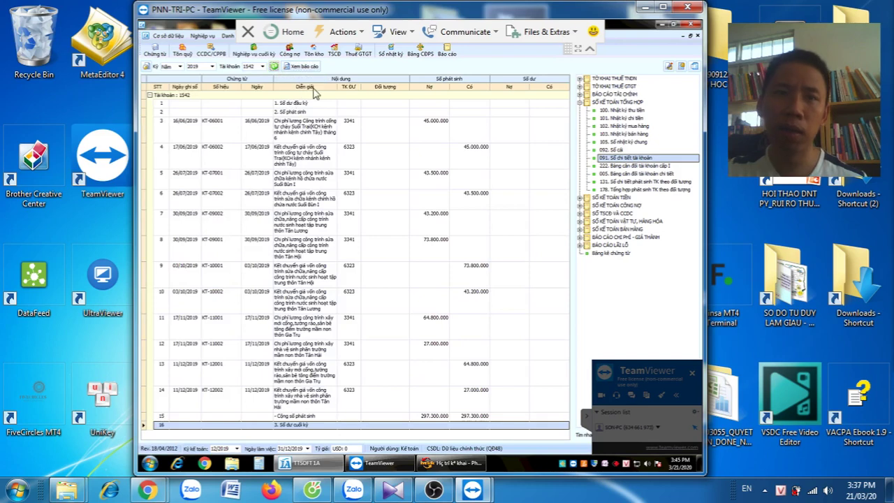
{"action": "right_click", "coordinate": [318, 88]}
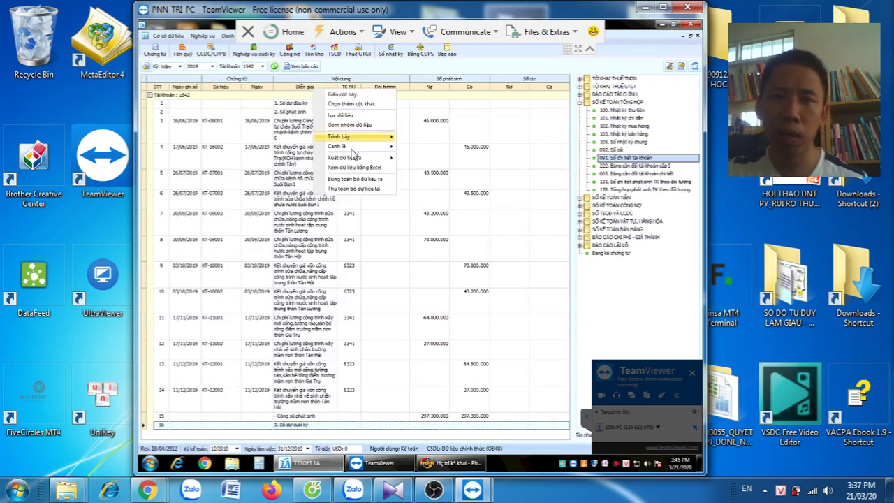
{"action": "mouse_move", "coordinate": [358, 159]}
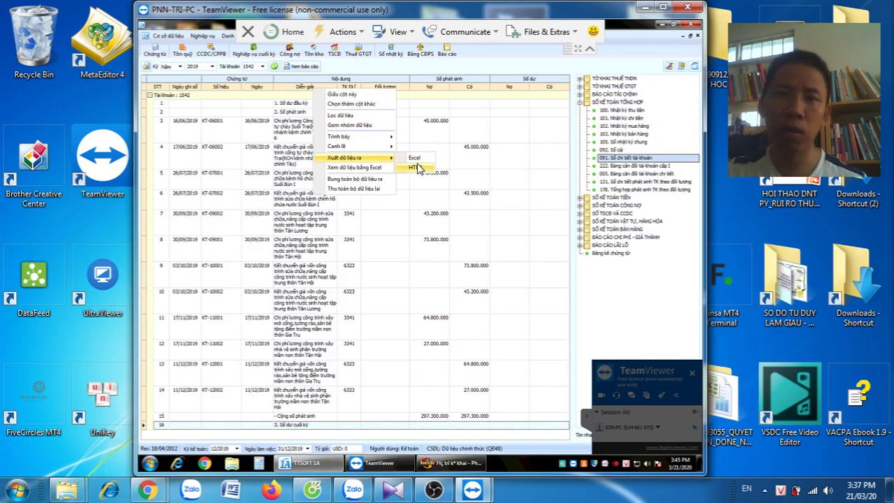
View the account 1542 ledger data in Excel, then return to TTSOFT 1A
{"action": "left_click", "coordinate": [378, 169]}
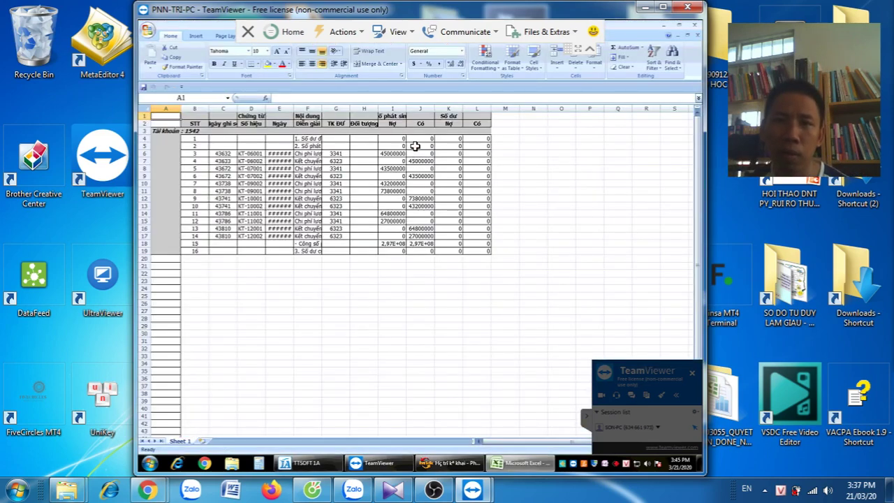
{"action": "left_click", "coordinate": [306, 462]}
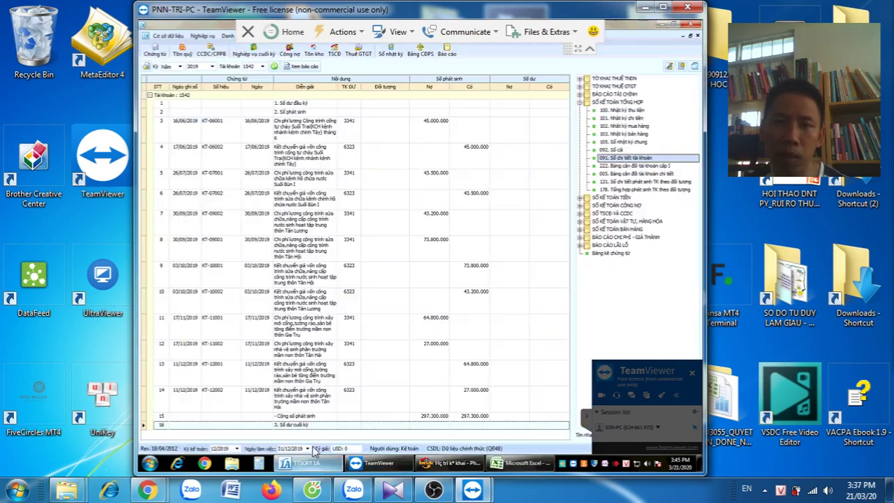
Export the ledger as an HTML web page named '1sonhoa' on the desktop
{"action": "right_click", "coordinate": [372, 93]}
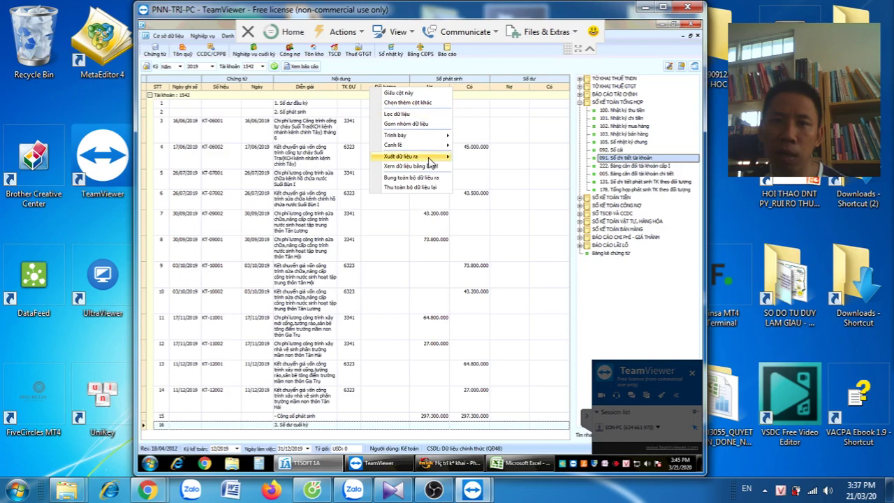
{"action": "mouse_move", "coordinate": [429, 156]}
{"action": "left_click", "coordinate": [478, 168]}
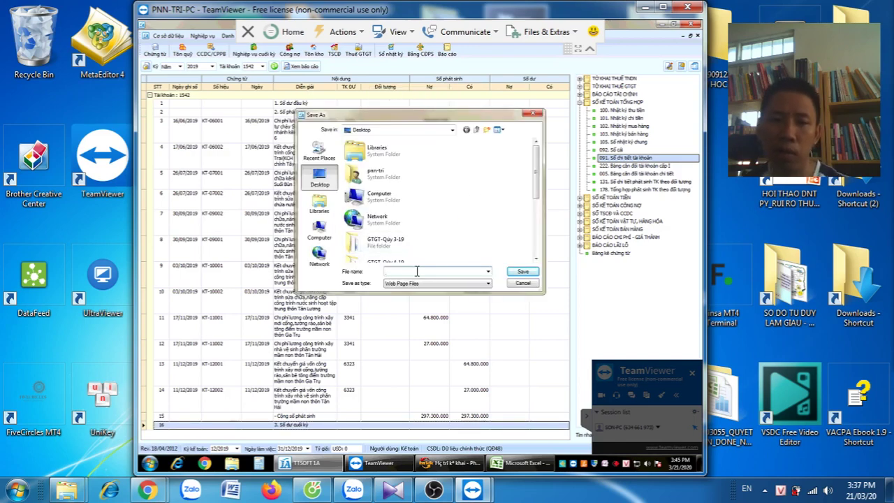
{"action": "type", "text": "1"}
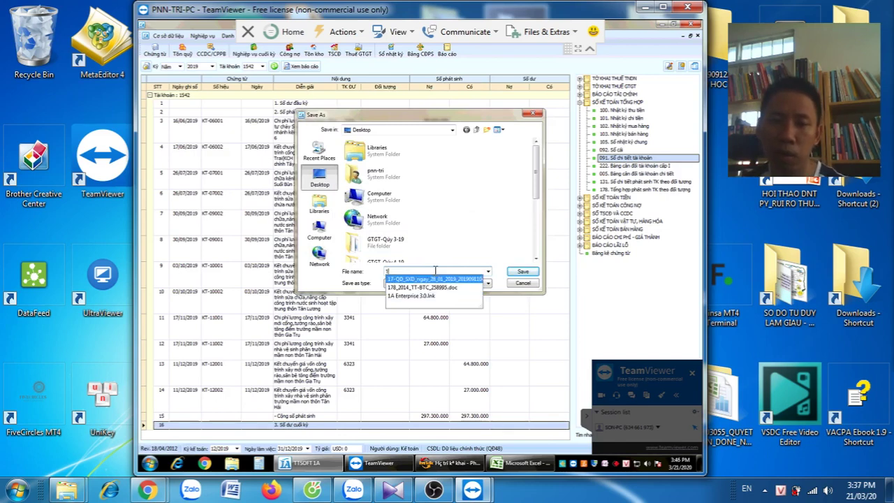
{"action": "type", "text": "sdc"}
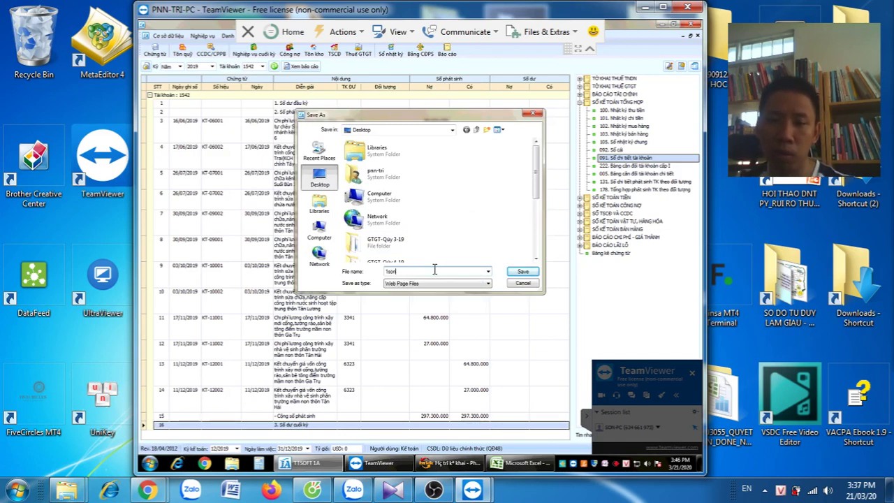
{"action": "type", "text": "hoa"}
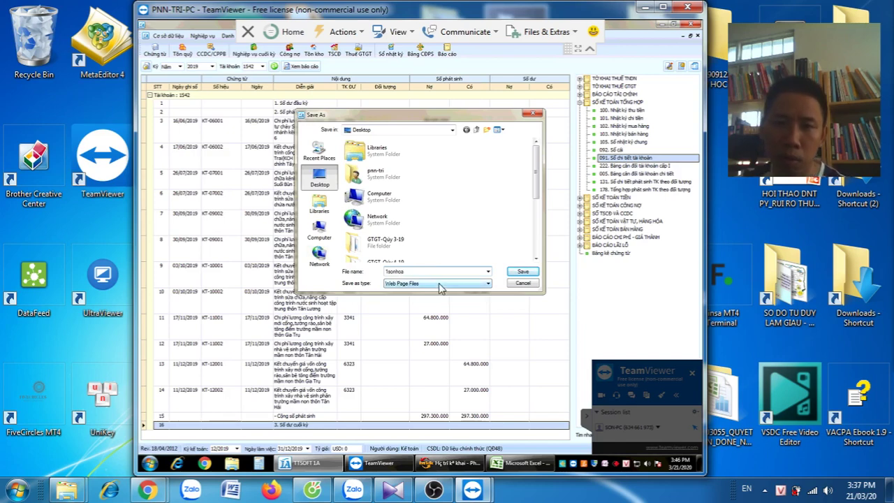
{"action": "left_click", "coordinate": [440, 284]}
{"action": "left_click", "coordinate": [440, 290]}
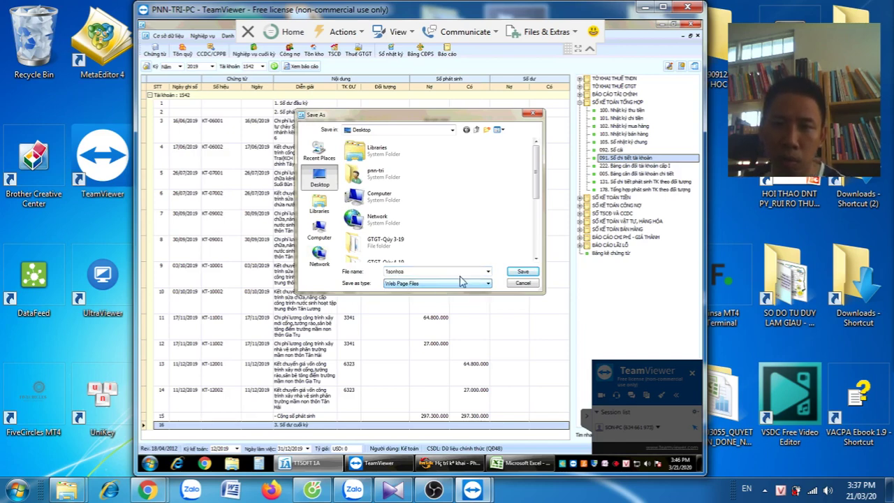
{"action": "left_click", "coordinate": [523, 272]}
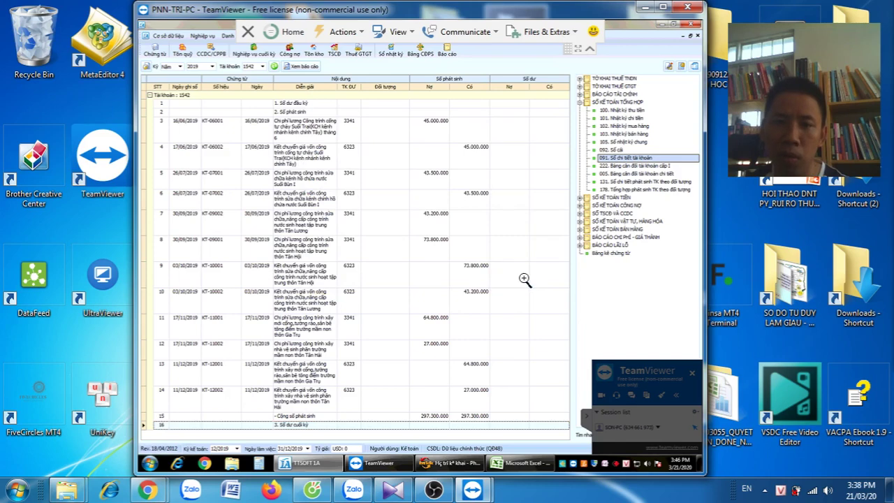
Minimize the TTSOFT, Excel and HTKK windows to reveal the desktop
{"action": "left_click", "coordinate": [660, 27]}
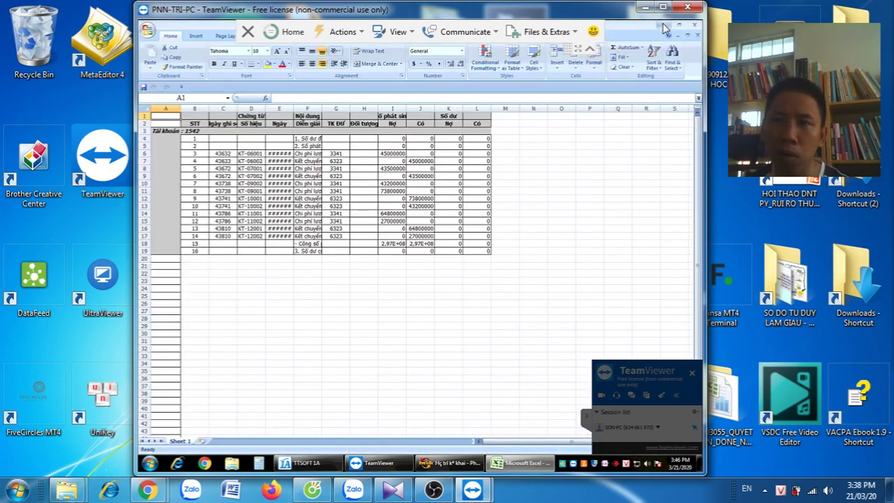
{"action": "left_click", "coordinate": [662, 26]}
{"action": "left_click", "coordinate": [603, 90]}
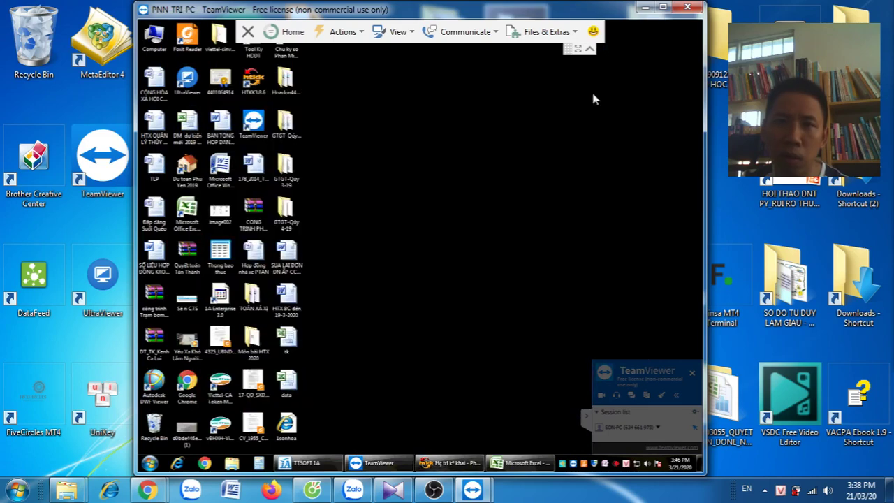
Open the 1sonhoa page in Internet Explorer to check its 297.300.000 totals, then close it
{"action": "double_click", "coordinate": [286, 426]}
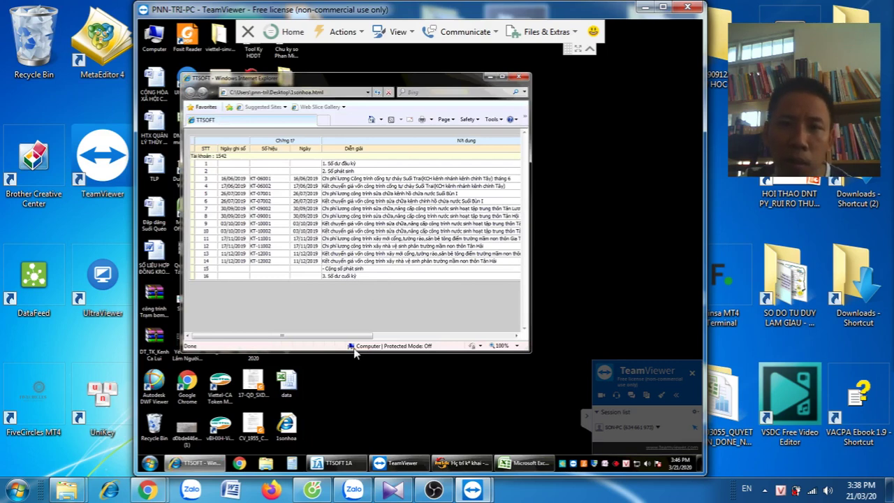
{"action": "left_click_drag", "start_coordinate": [342, 338], "coordinate": [251, 340]}
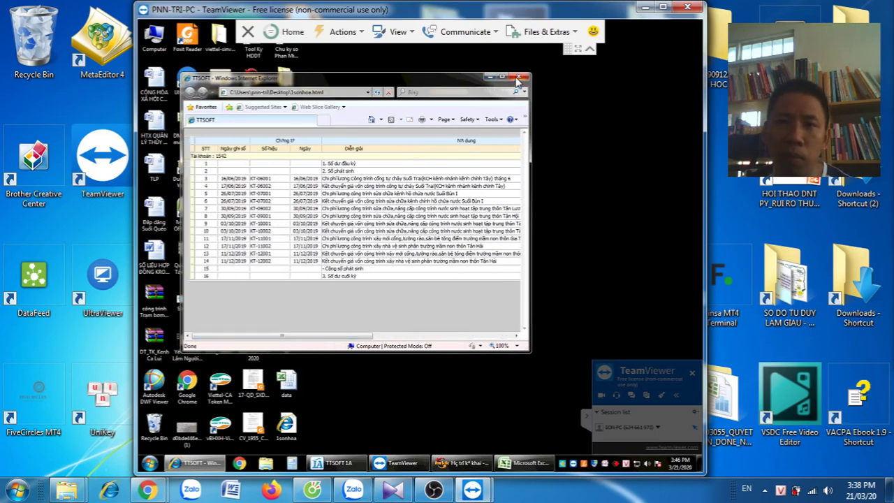
{"action": "left_click", "coordinate": [517, 77]}
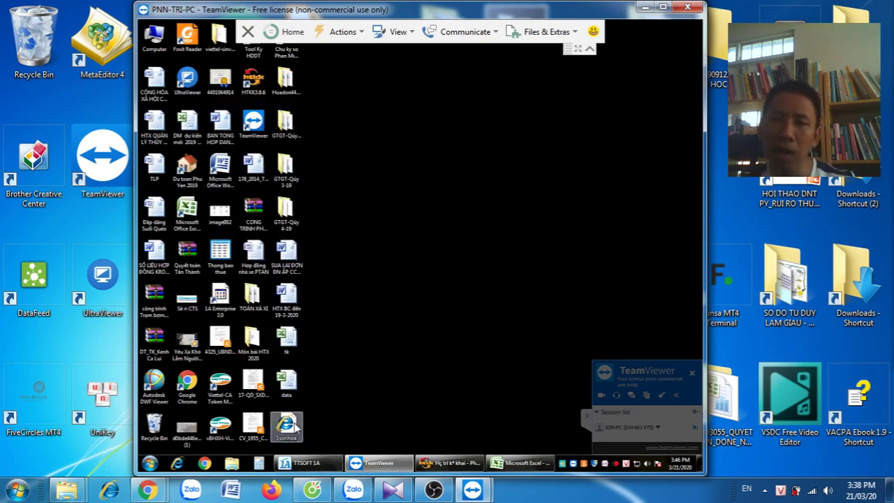
{"action": "left_click", "coordinate": [308, 463]}
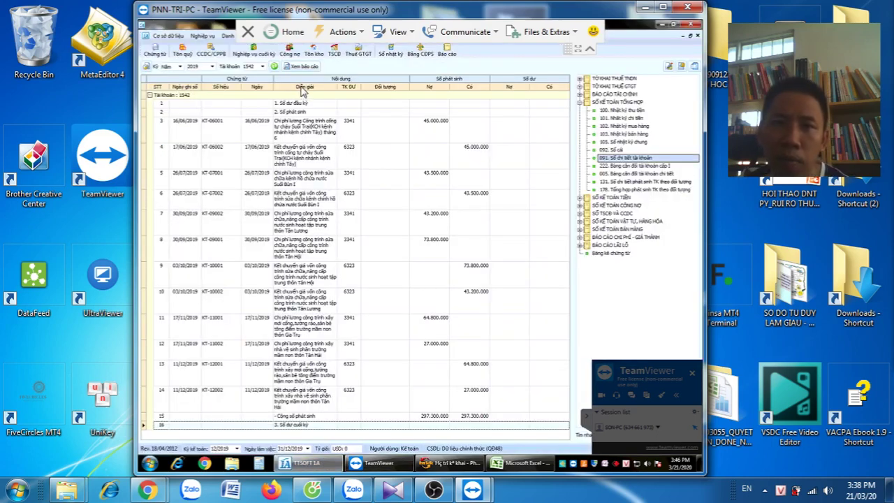
Export the account 1542 ledger to an Excel file named 'a' on the desktop
{"action": "right_click", "coordinate": [301, 87]}
{"action": "mouse_move", "coordinate": [358, 156]}
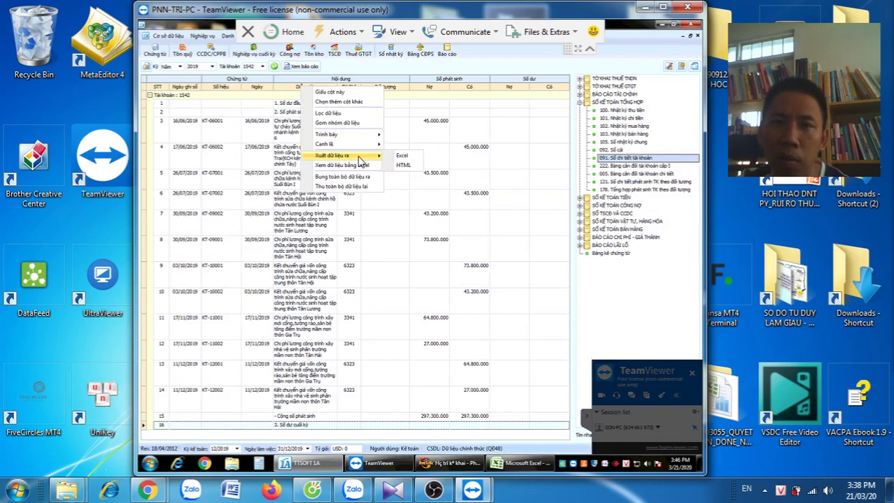
{"action": "left_click", "coordinate": [402, 156]}
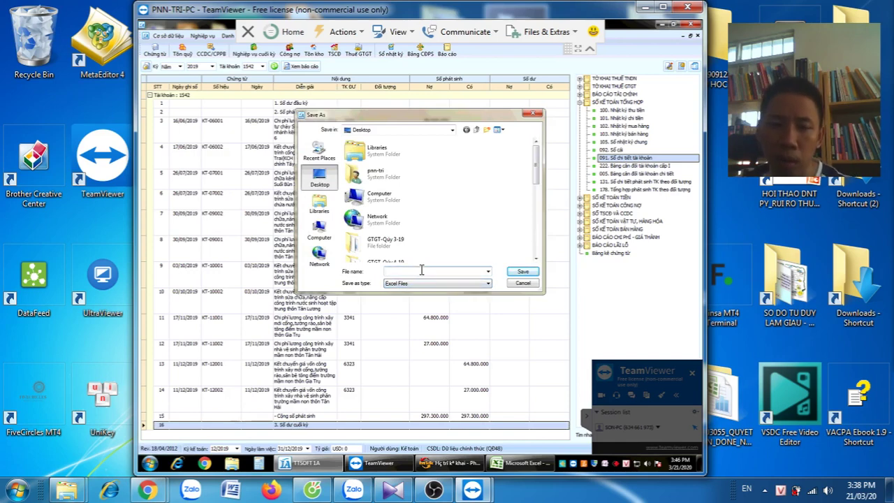
{"action": "left_click", "coordinate": [422, 270]}
{"action": "type", "text": "a"}
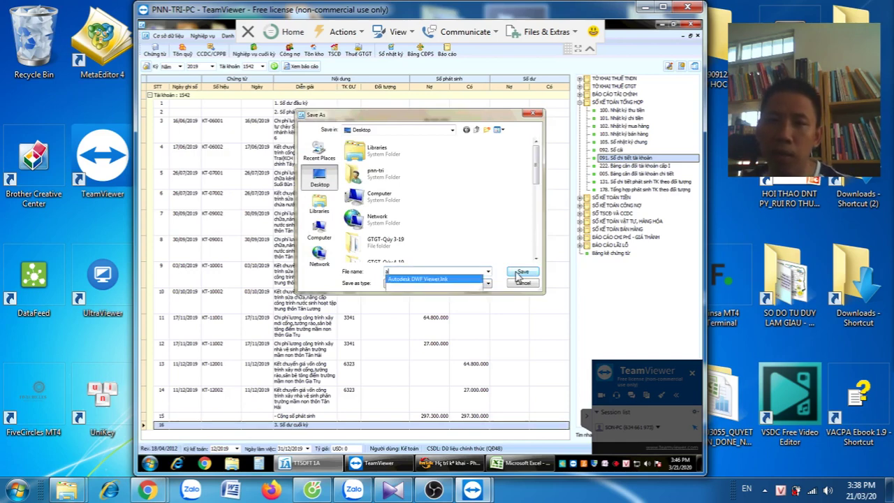
{"action": "left_click", "coordinate": [520, 273]}
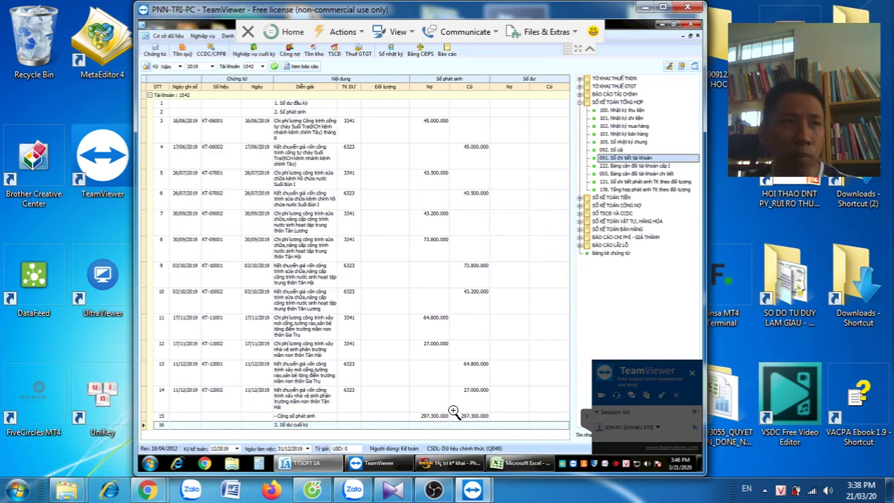
Open the Báo cáo kết quả hoạt động kinh doanh report showing 251.198.111 profit
{"action": "left_click", "coordinate": [448, 466]}
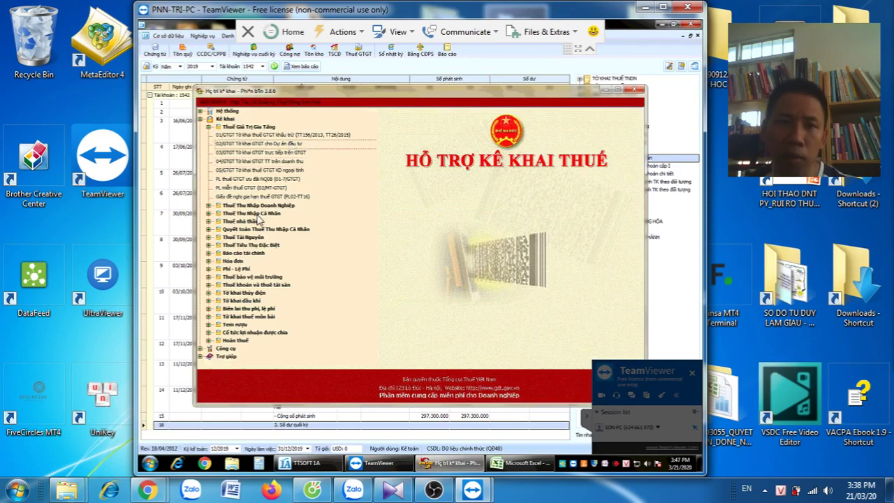
{"action": "left_click", "coordinate": [386, 76]}
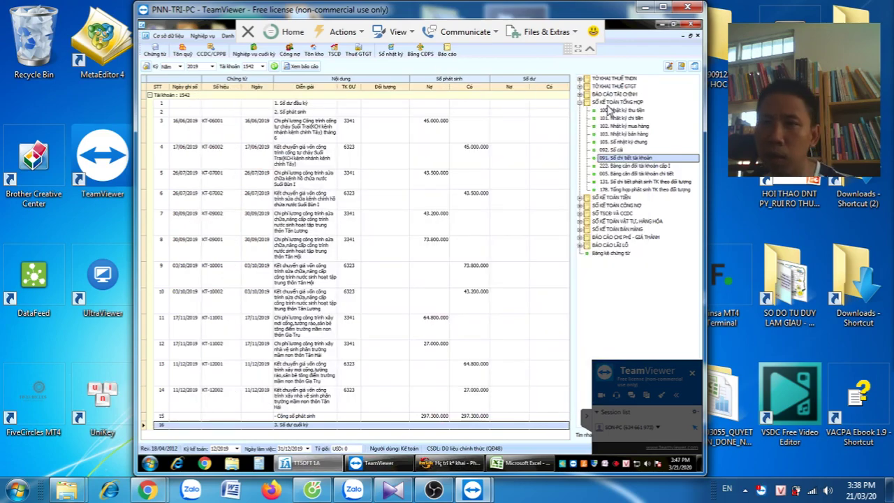
{"action": "left_click", "coordinate": [580, 96]}
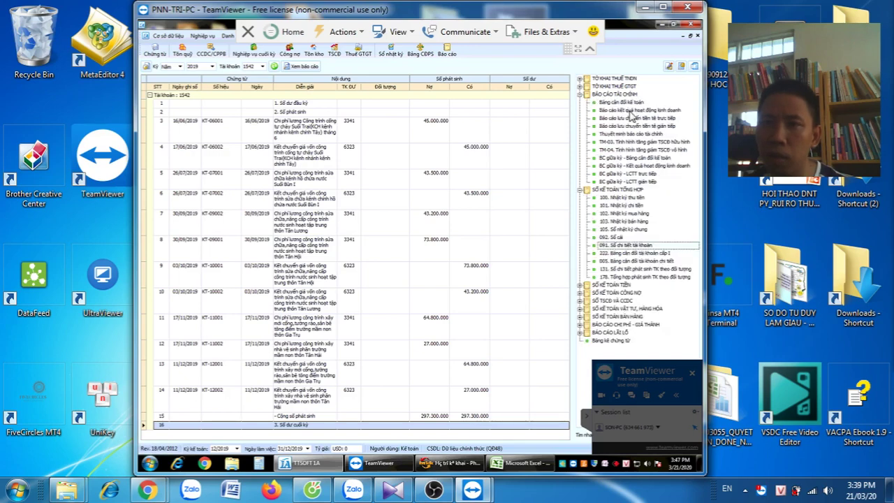
{"action": "double_click", "coordinate": [634, 112]}
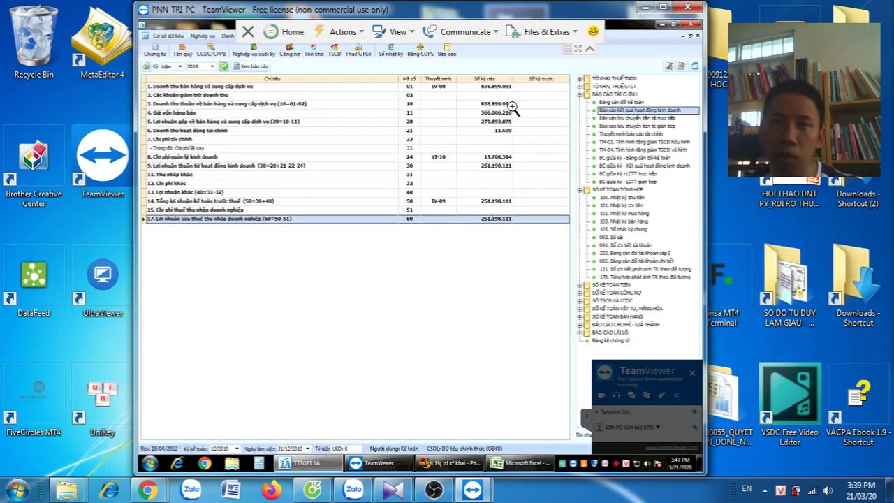
Look at HTKK's Thuế Thu Nhập Doanh Nghiệp forms, then open TTSOFT's Tờ khai quyết toán thuế TNDN report
{"action": "left_click", "coordinate": [434, 469]}
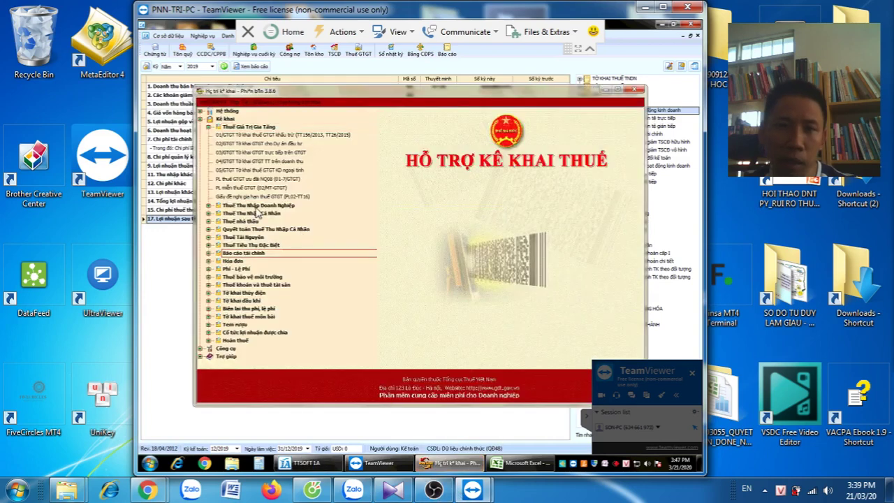
{"action": "left_click", "coordinate": [255, 208]}
{"action": "left_click", "coordinate": [207, 206]}
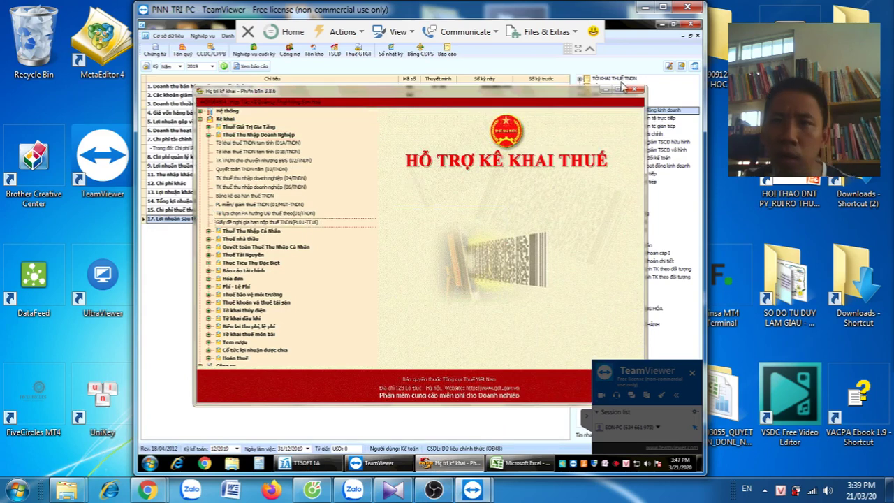
{"action": "left_click", "coordinate": [617, 90]}
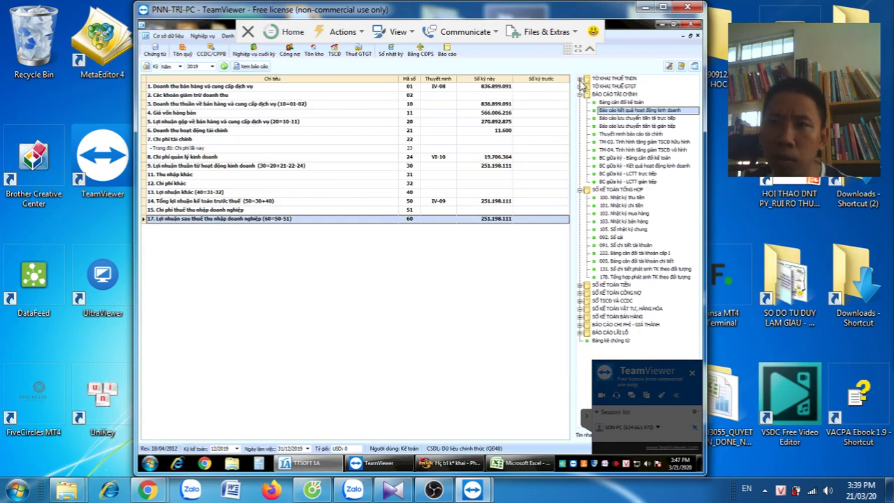
{"action": "left_click", "coordinate": [579, 81]}
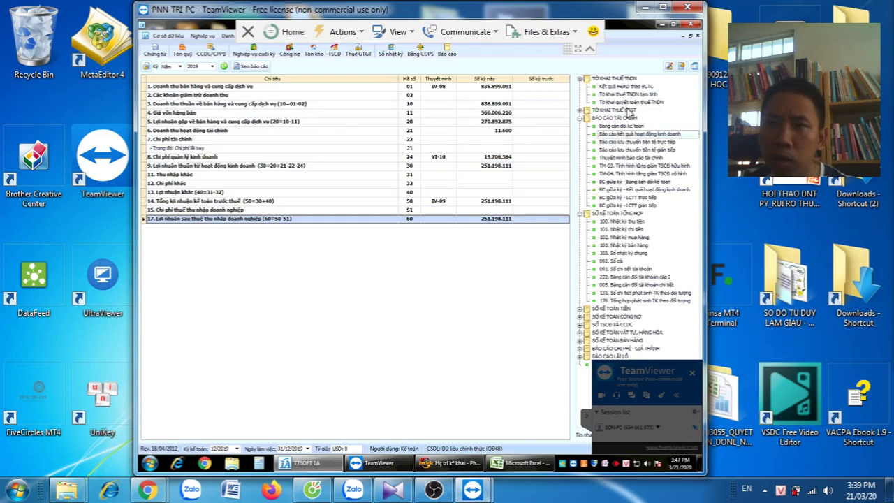
{"action": "left_click", "coordinate": [630, 103]}
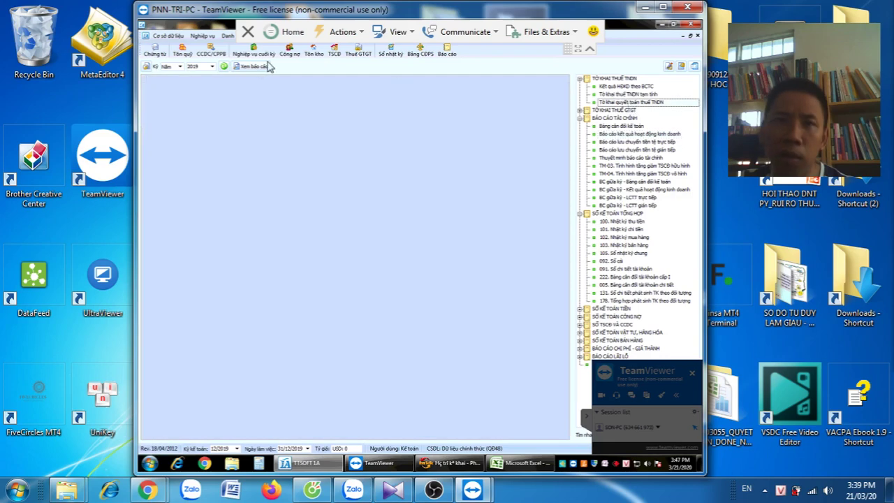
Load the Kết quả HĐKD theo BCTC report (revenue 836.899.091, profit 251.198.111), then bring up HTKK
{"action": "left_click", "coordinate": [246, 67]}
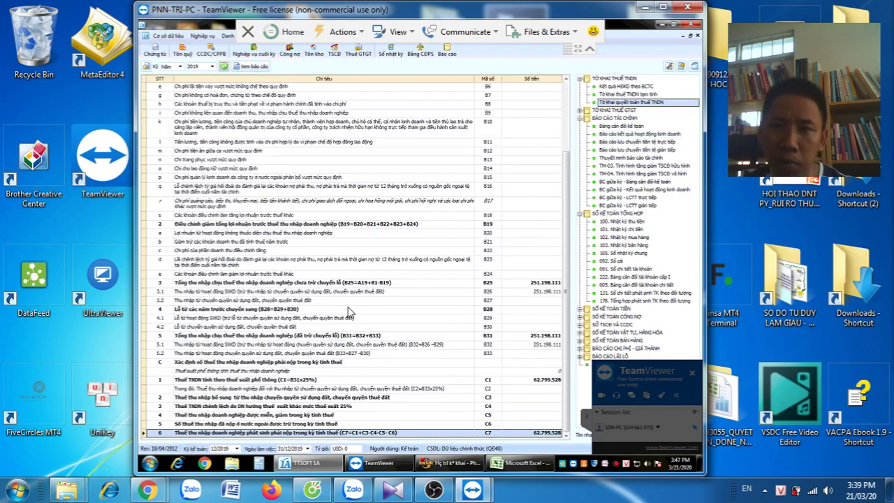
{"action": "left_click", "coordinate": [626, 85]}
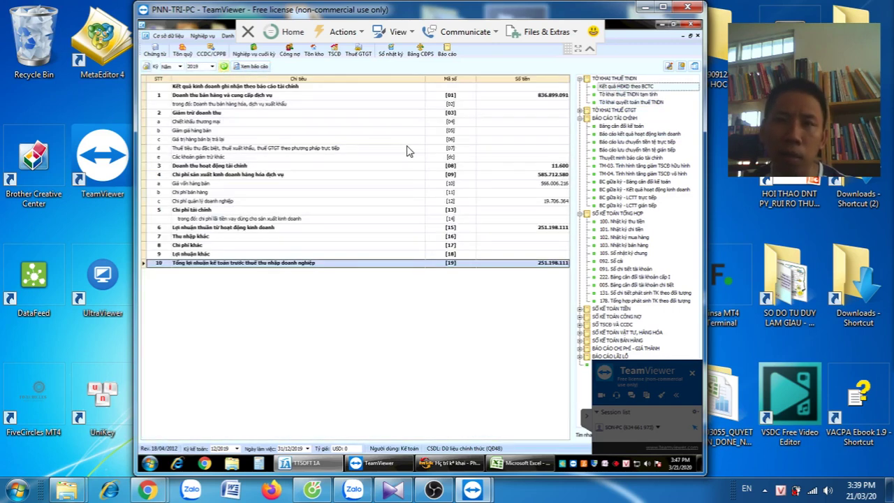
{"action": "left_click", "coordinate": [410, 150]}
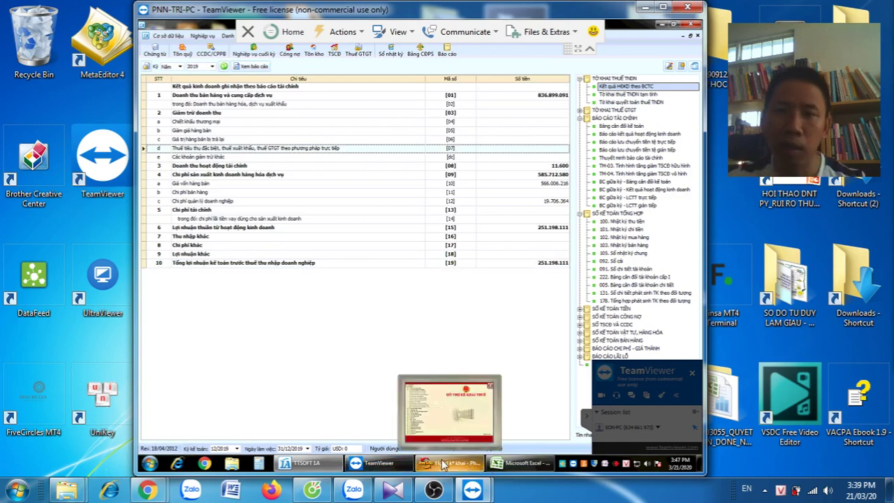
{"action": "left_click", "coordinate": [464, 464]}
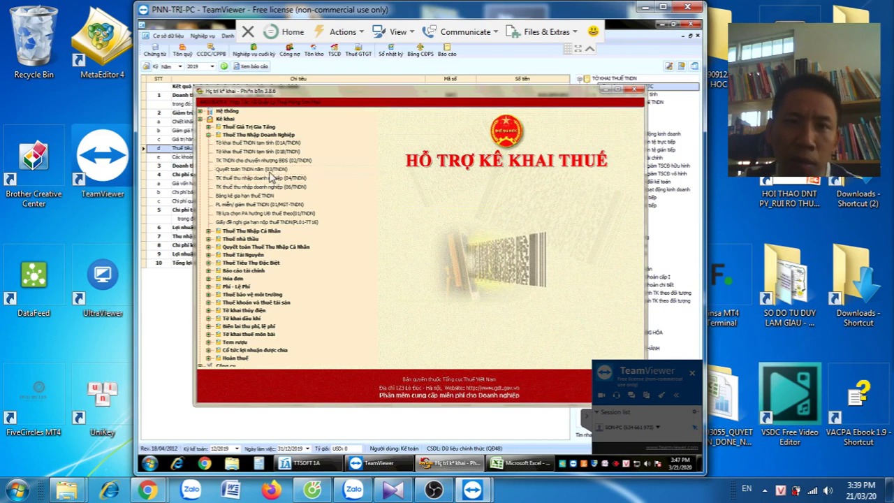
Open the 2019 03/TNDN finalisation with appendix 03-1A and display the 03-1A sheet
{"action": "double_click", "coordinate": [268, 170]}
{"action": "left_click", "coordinate": [383, 300]}
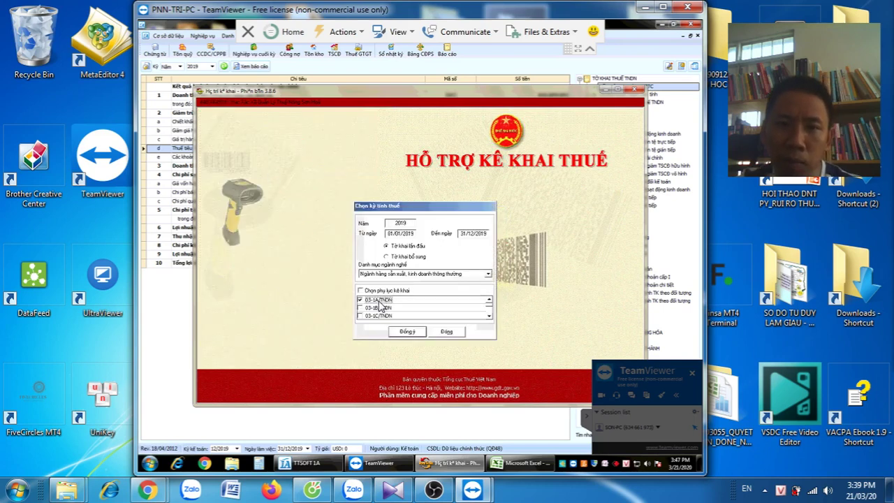
{"action": "left_click", "coordinate": [409, 332]}
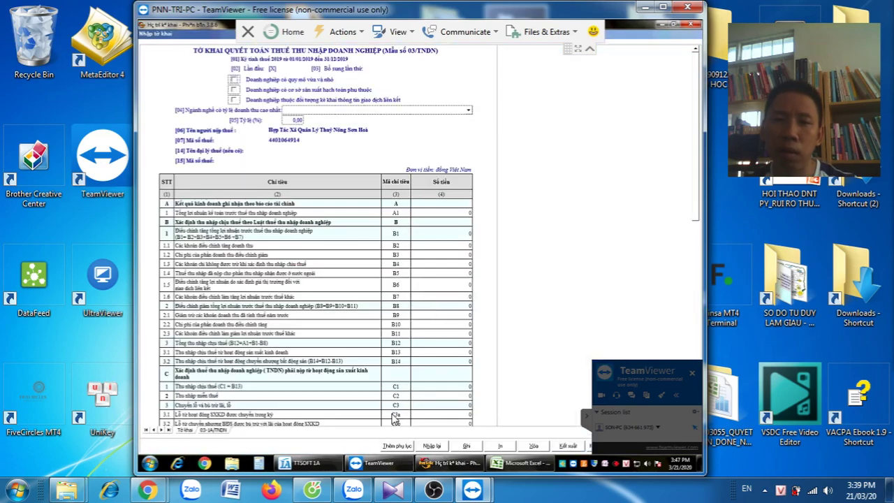
{"action": "left_click", "coordinate": [219, 431]}
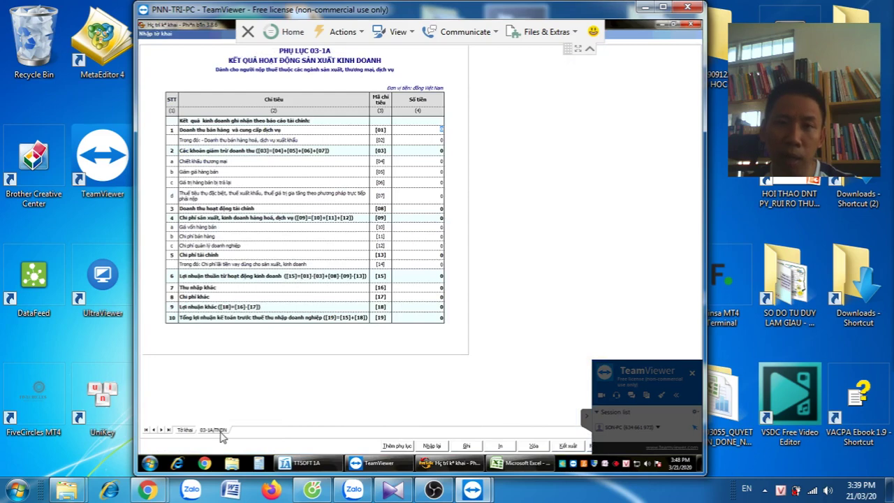
Restore the windows and place the TTSOFT report below the appendix form
{"action": "left_click", "coordinate": [675, 26]}
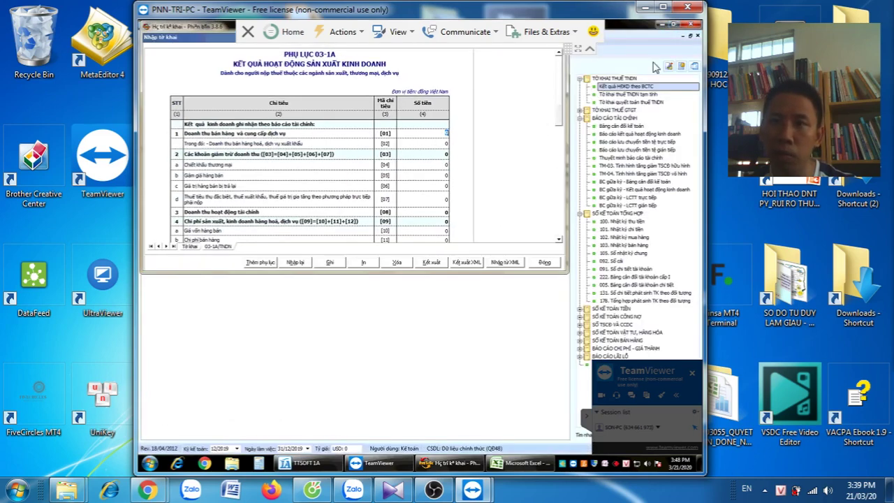
{"action": "left_click", "coordinate": [672, 39]}
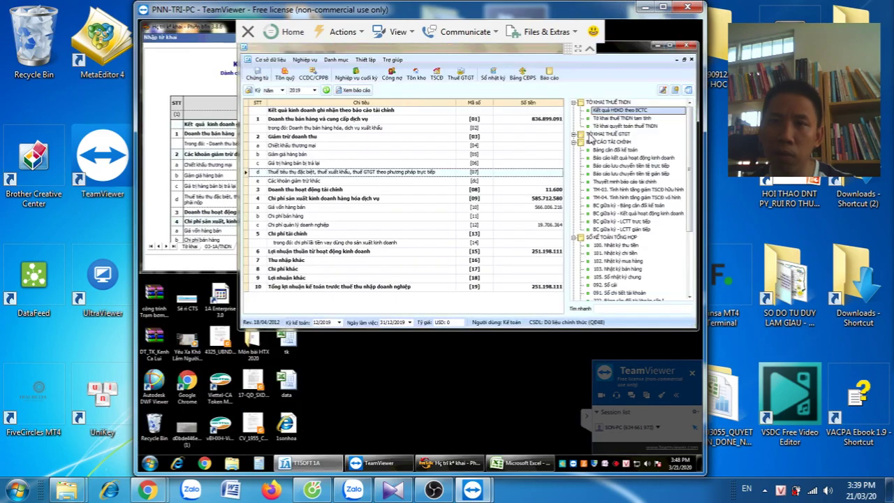
{"action": "left_click_drag", "start_coordinate": [634, 47], "coordinate": [574, 279]}
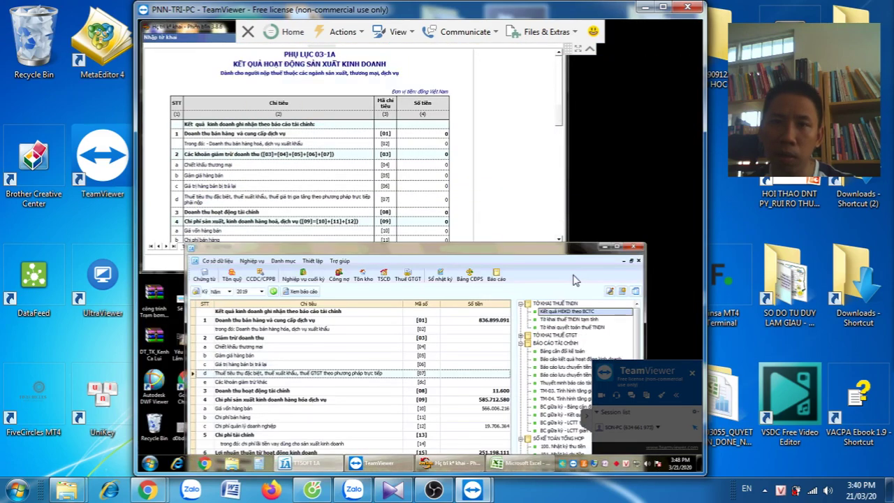
Enter revenue 836.899.091 in [01], clearing the misplaced value from [02]
{"action": "left_click", "coordinate": [431, 133]}
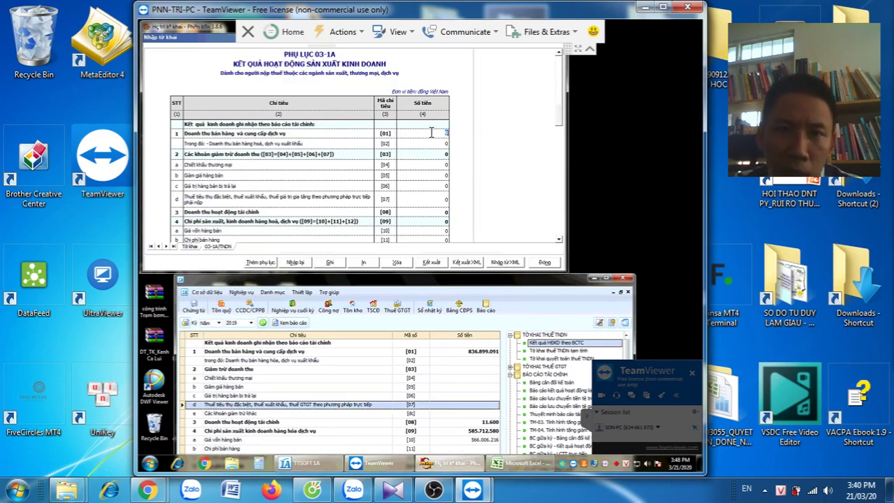
{"action": "left_click", "coordinate": [431, 133]}
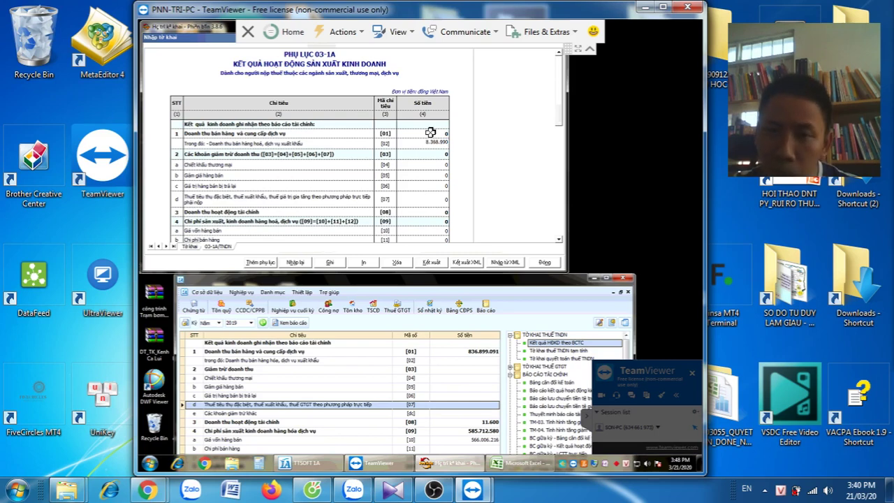
{"action": "type", "text": "836.899.091"}
{"action": "key", "text": "Return"}
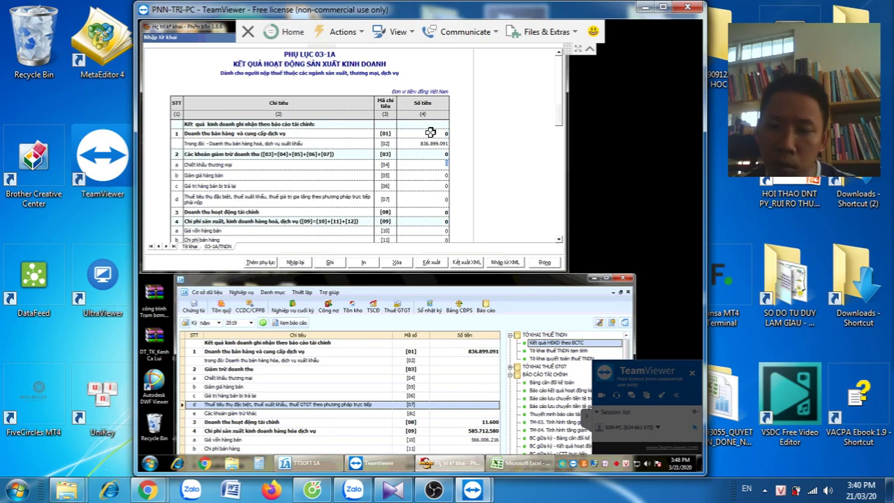
{"action": "left_click", "coordinate": [431, 133]}
{"action": "key", "text": "Return"}
{"action": "key", "text": "ctrl+c"}
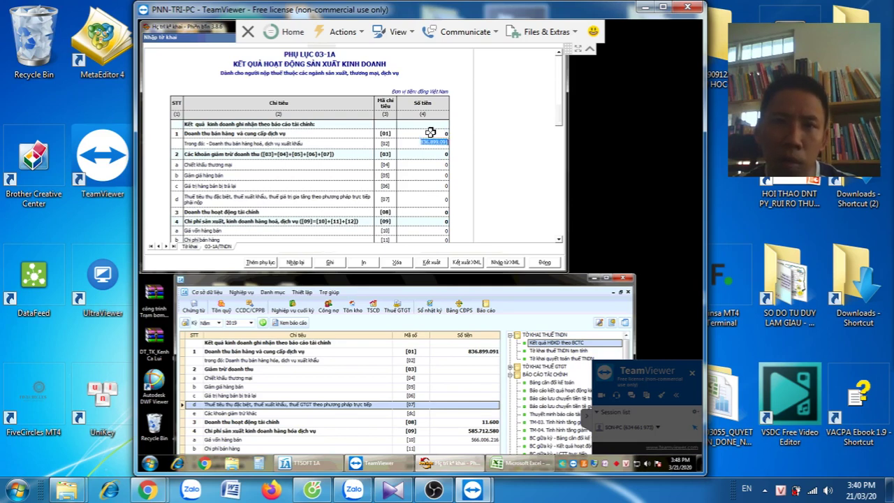
{"action": "key", "text": "Delete"}
{"action": "left_click", "coordinate": [431, 133]}
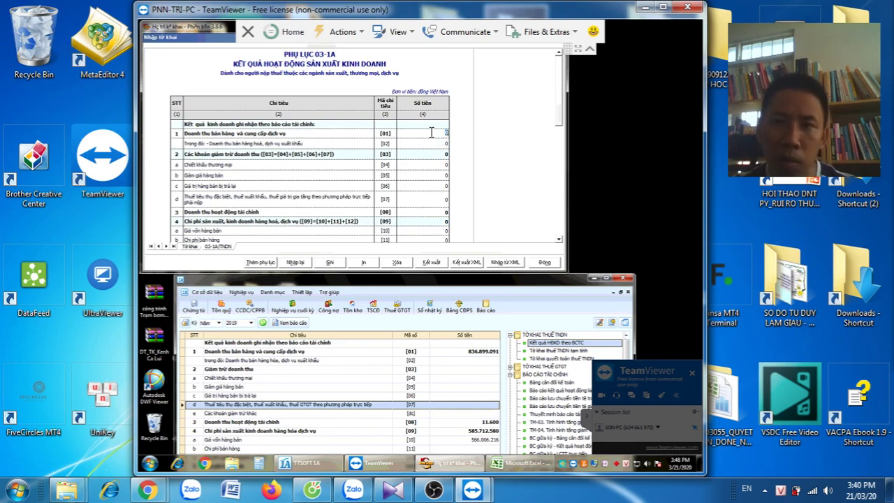
{"action": "key", "text": "ctrl+v"}
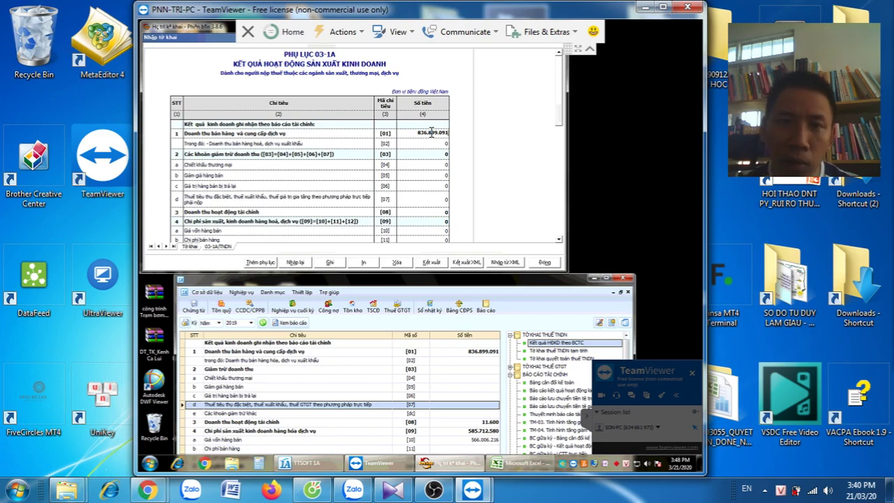
{"action": "key", "text": "Return"}
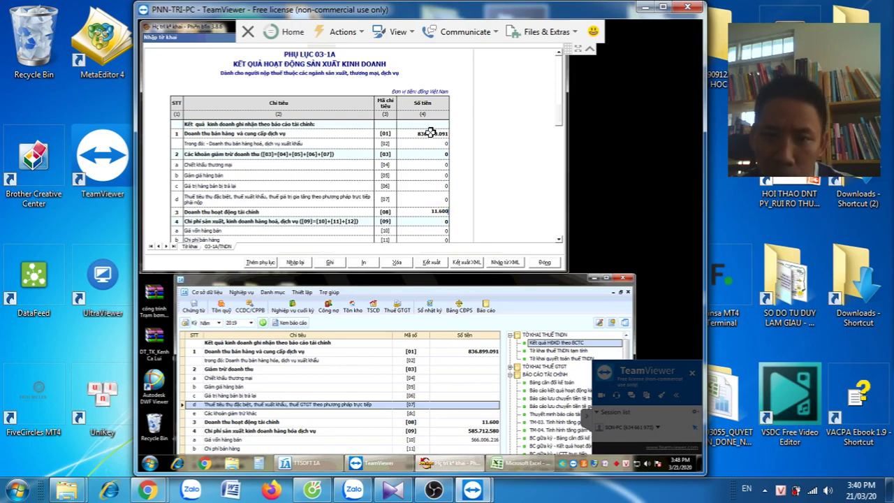
Enter financial income 11.600 in [08] and cost of goods sold 566.006.216 in [10]
{"action": "key", "text": "Return"}
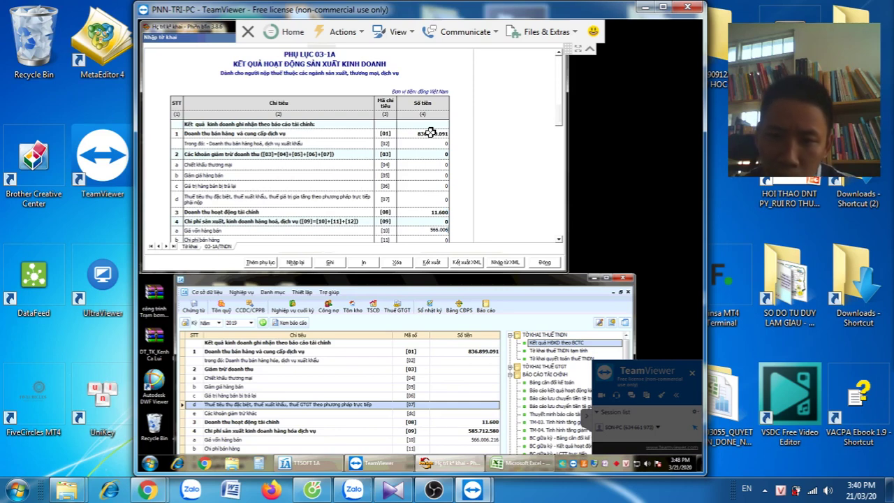
{"action": "type", "text": "566.006.216"}
{"action": "key", "text": "Return"}
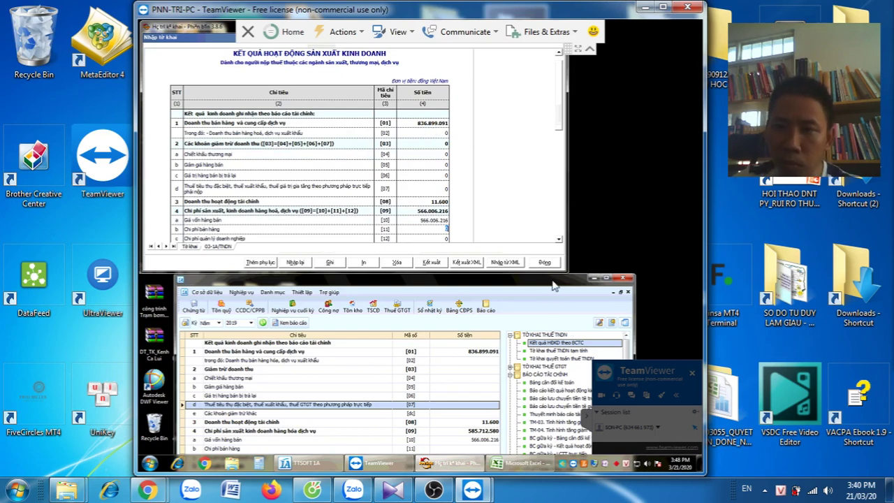
Line up the TTSOFT report beside appendix row [12] and enter management expenses 19.706.364
{"action": "left_click_drag", "start_coordinate": [553, 280], "coordinate": [529, 238]}
{"action": "left_click", "coordinate": [561, 126]}
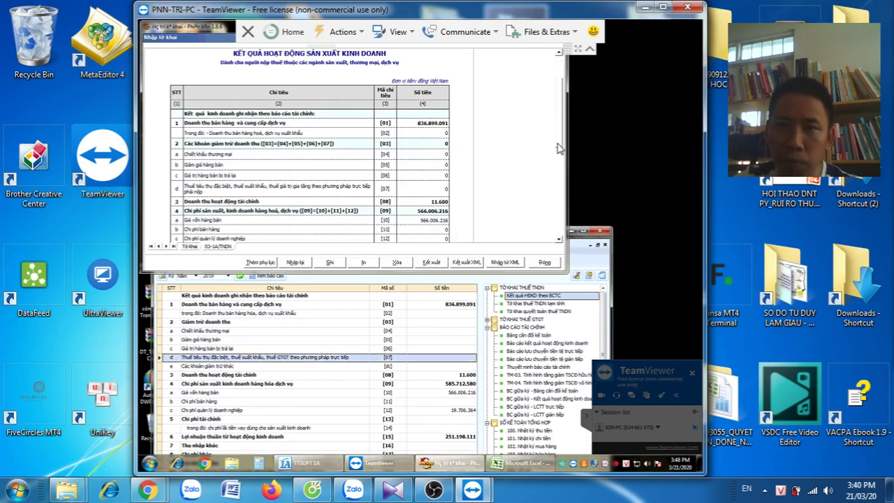
{"action": "left_click_drag", "start_coordinate": [559, 152], "coordinate": [557, 171]}
{"action": "scroll", "coordinate": [558, 214], "scroll_direction": "down", "scroll_amount": 3}
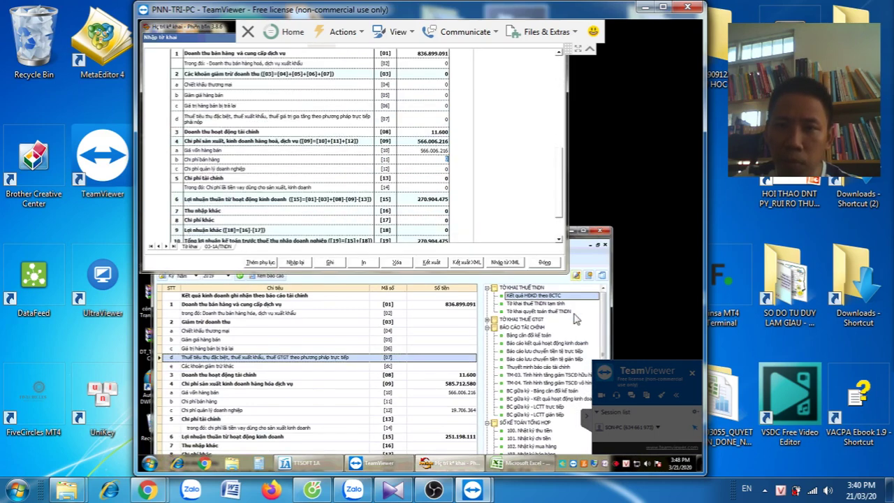
{"action": "left_click", "coordinate": [602, 348]}
{"action": "scroll", "coordinate": [604, 349], "scroll_direction": "down", "scroll_amount": 3}
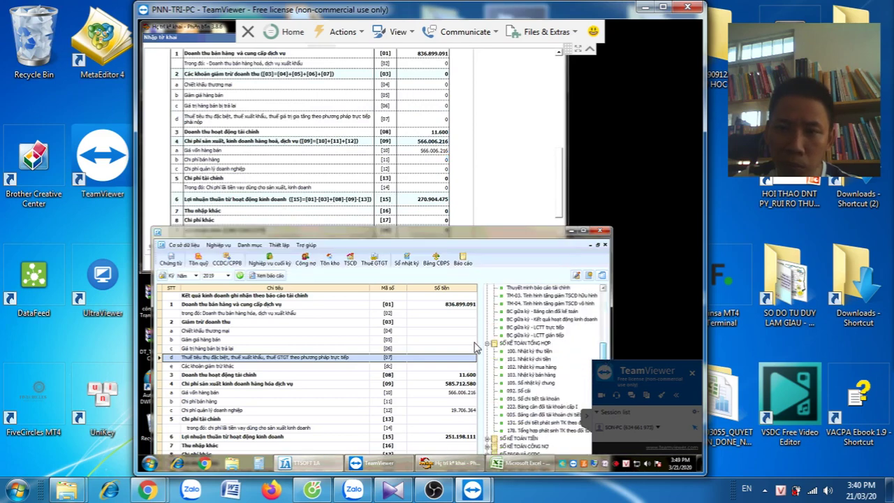
{"action": "scroll", "coordinate": [475, 344], "scroll_direction": "down", "scroll_amount": 1}
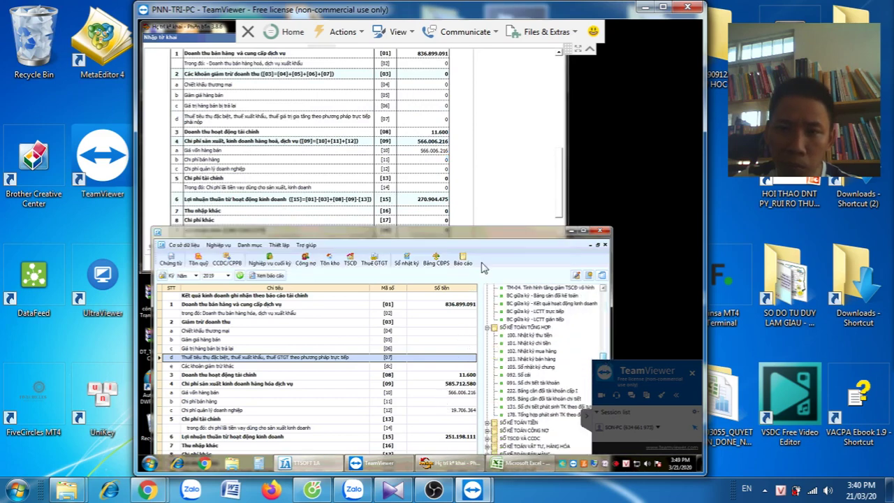
{"action": "left_click_drag", "start_coordinate": [500, 229], "coordinate": [508, 194]}
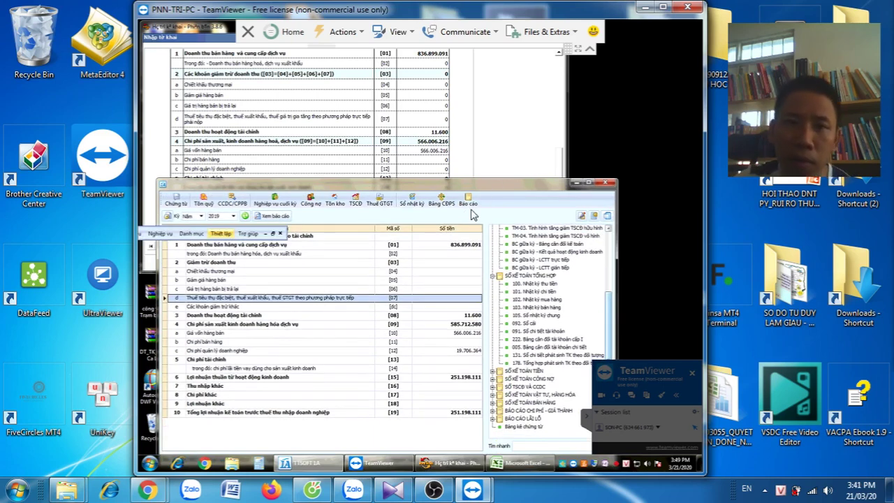
{"action": "left_click_drag", "start_coordinate": [586, 183], "coordinate": [585, 219]}
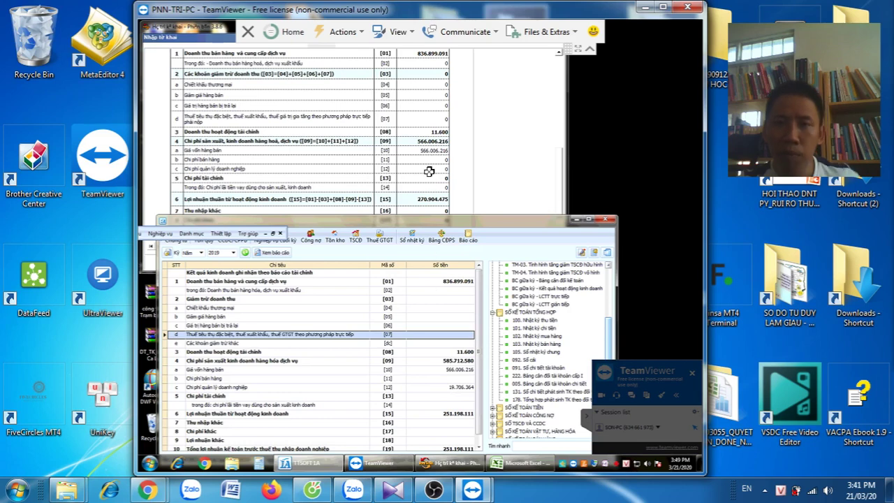
{"action": "left_click", "coordinate": [431, 169]}
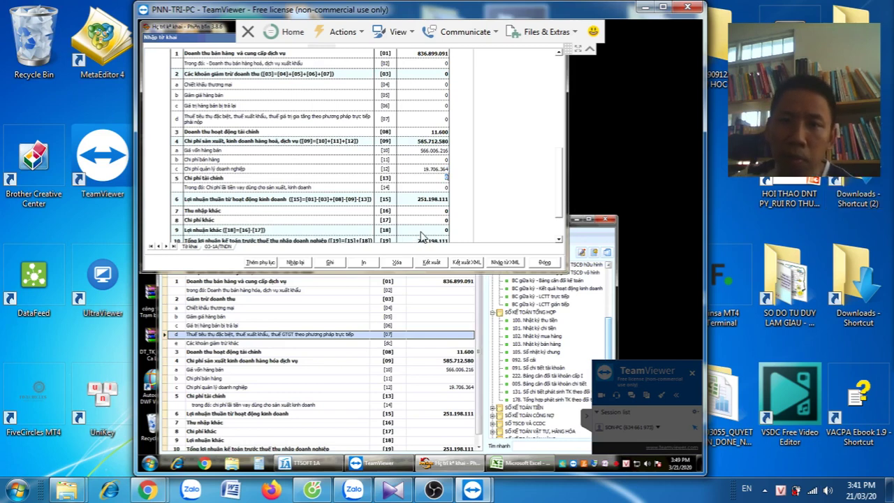
Save the declaration, review the main Tờ khai sheet, then return to the 03-1A/TNDN appendix
{"action": "left_click", "coordinate": [339, 264]}
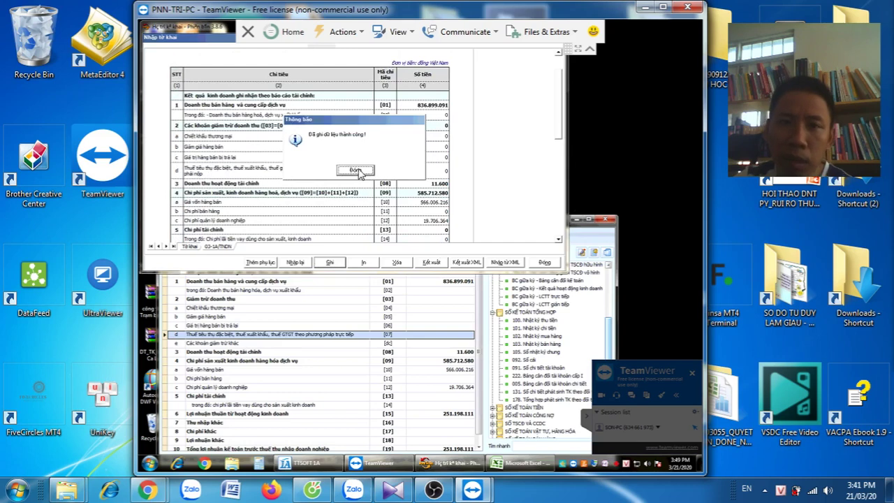
{"action": "left_click", "coordinate": [357, 171]}
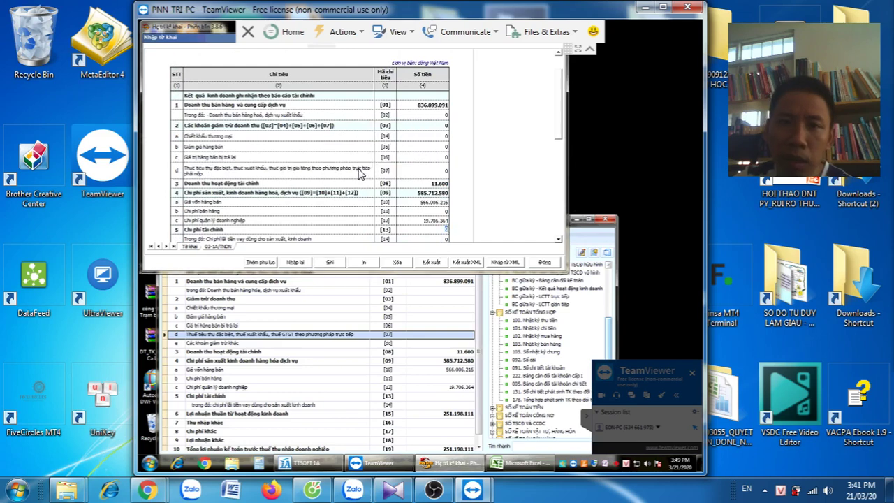
{"action": "left_click", "coordinate": [189, 246]}
{"action": "scroll", "coordinate": [443, 160], "scroll_direction": "down", "scroll_amount": 10}
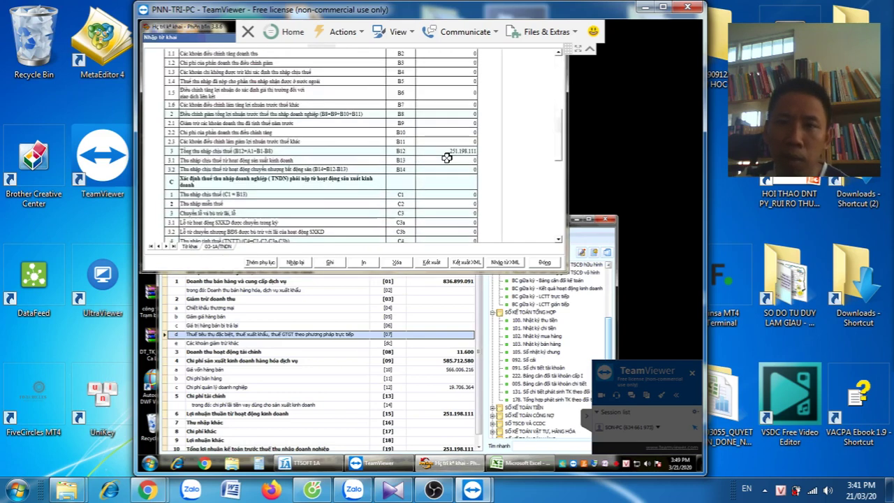
{"action": "scroll", "coordinate": [447, 158], "scroll_direction": "down", "scroll_amount": 6}
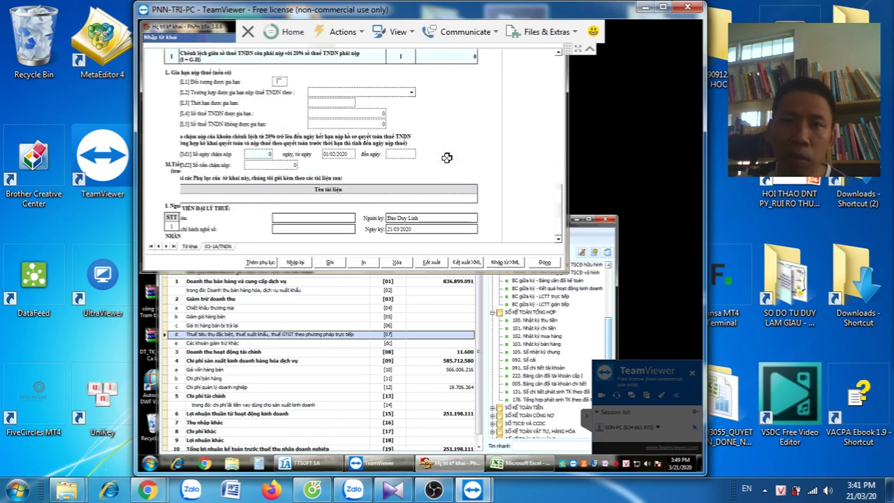
{"action": "scroll", "coordinate": [447, 158], "scroll_direction": "up", "scroll_amount": 2}
{"action": "scroll", "coordinate": [447, 158], "scroll_direction": "up", "scroll_amount": 6}
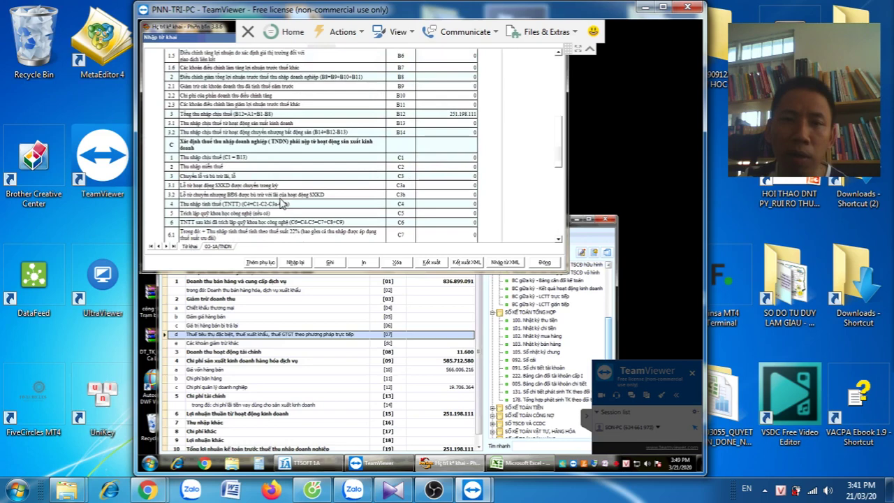
{"action": "left_click", "coordinate": [219, 248]}
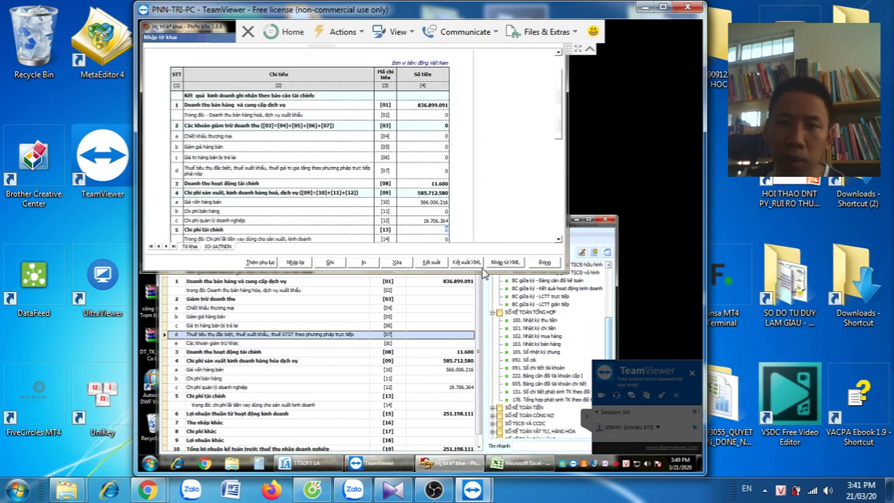
Export the XML into a new drive E folder '20200325_QUYET TOAN DN_2019_THUO'
{"action": "left_click", "coordinate": [467, 262]}
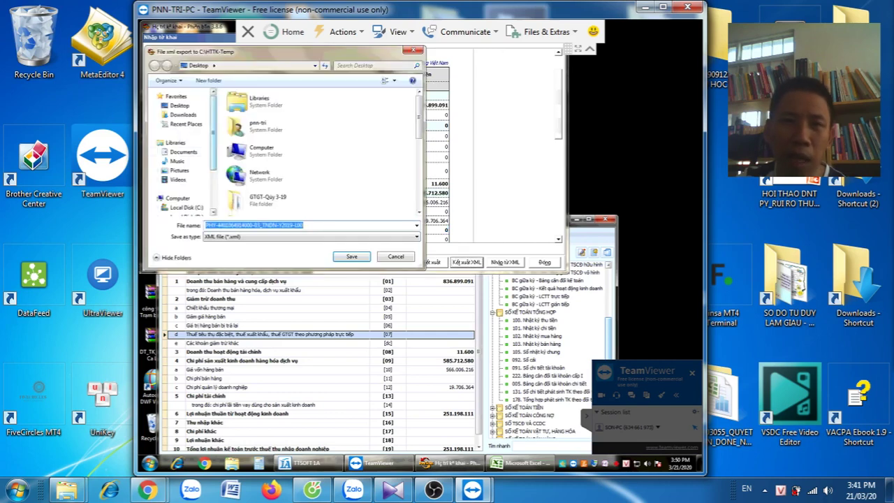
{"action": "scroll", "coordinate": [208, 200], "scroll_direction": "down", "scroll_amount": 2}
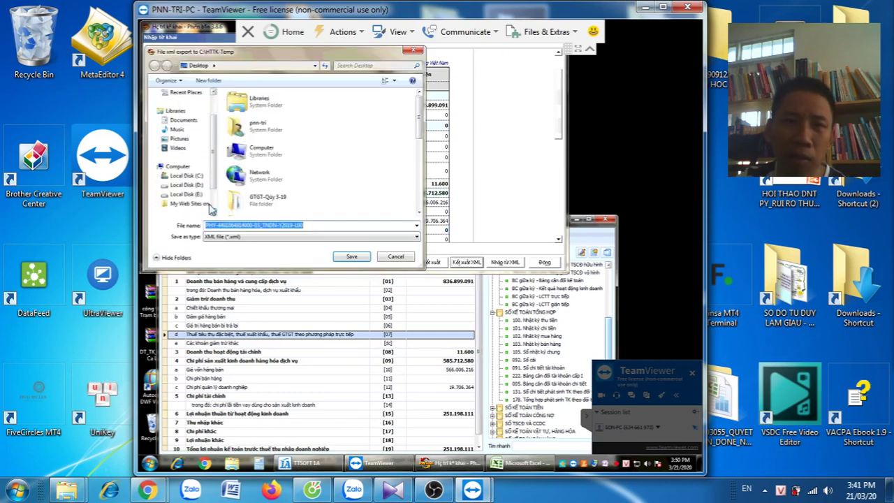
{"action": "left_click", "coordinate": [187, 176]}
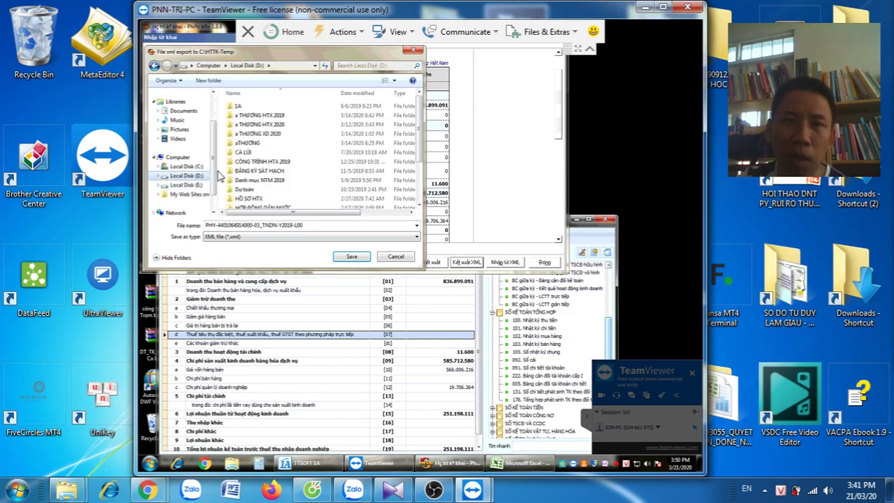
{"action": "left_click", "coordinate": [199, 185]}
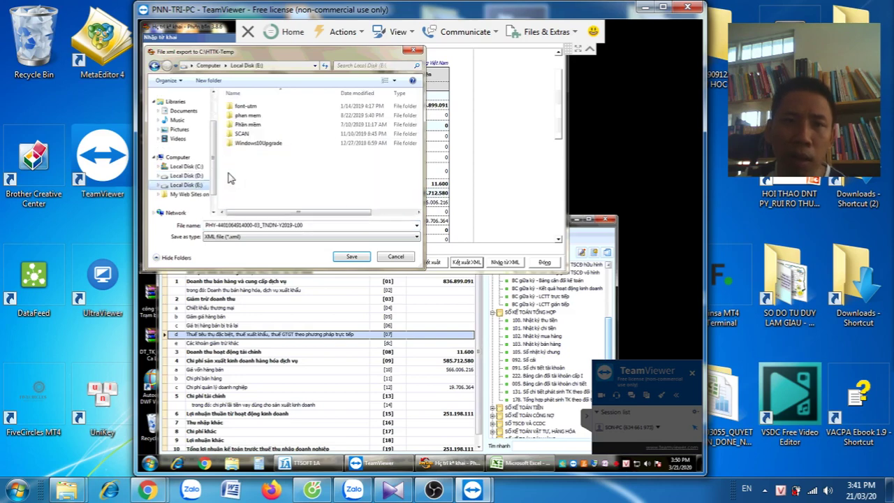
{"action": "left_click", "coordinate": [222, 81]}
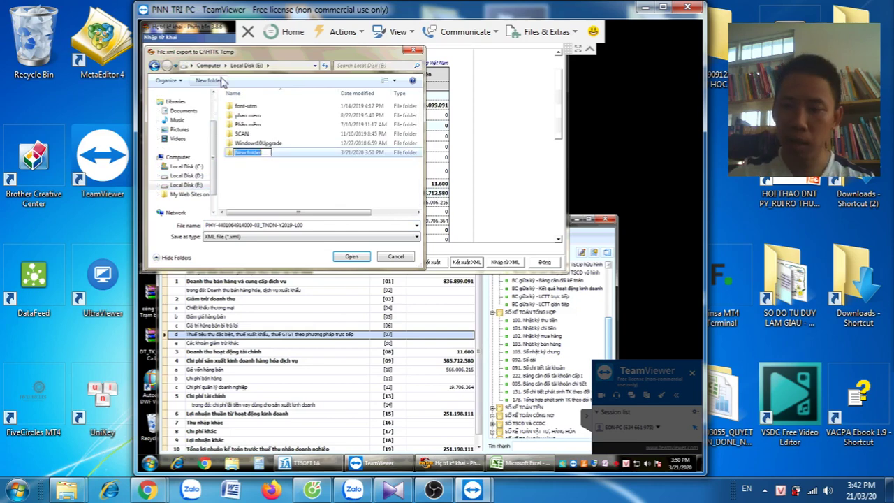
{"action": "type", "text": "2"}
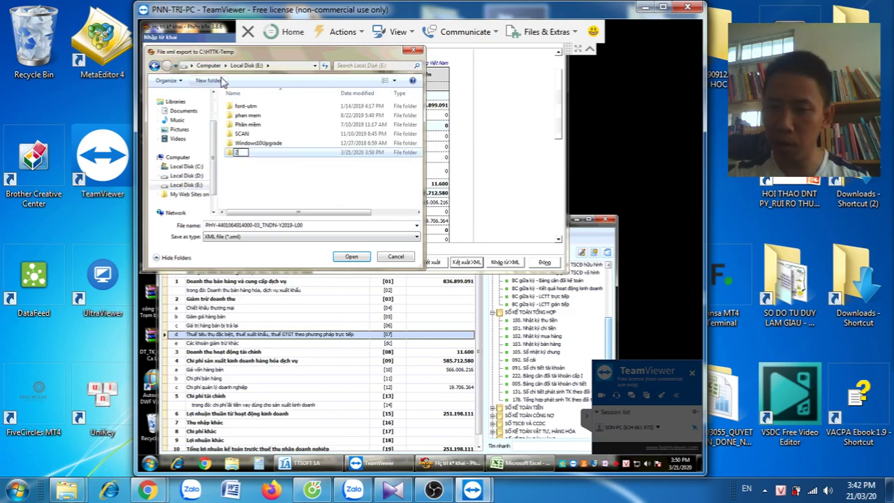
{"action": "type", "text": "020"}
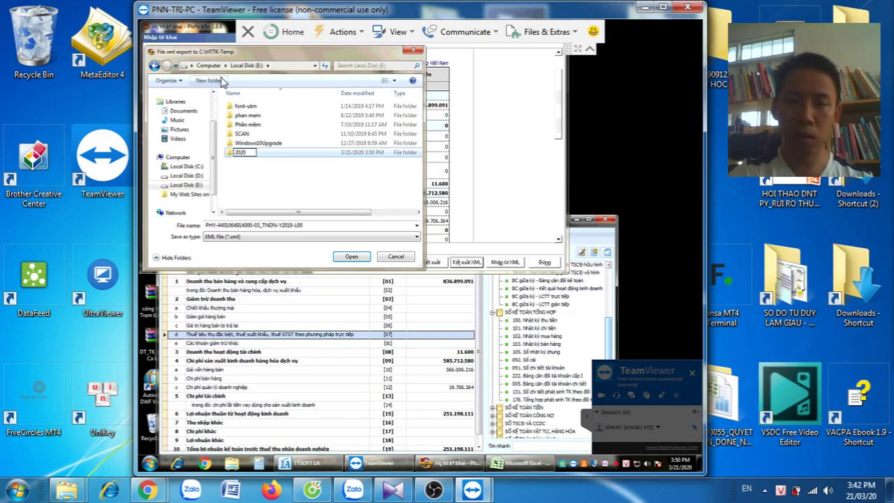
{"action": "type", "text": "0"}
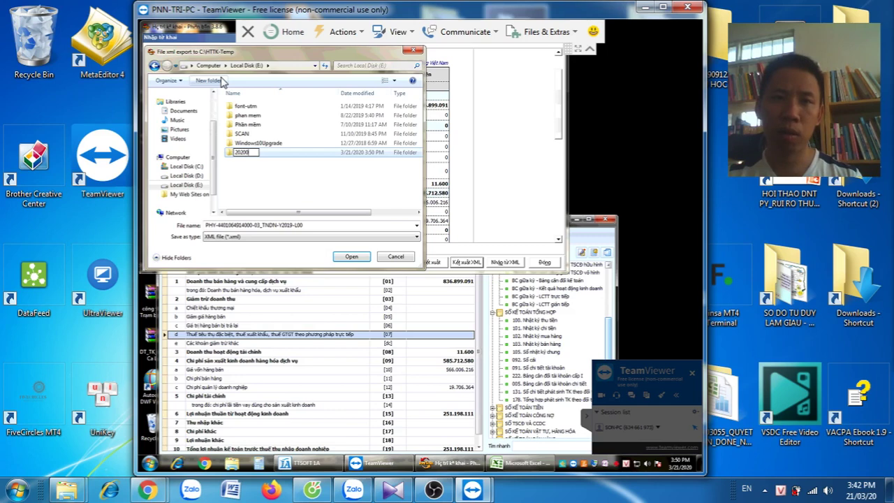
{"action": "type", "text": "325_QUYET"}
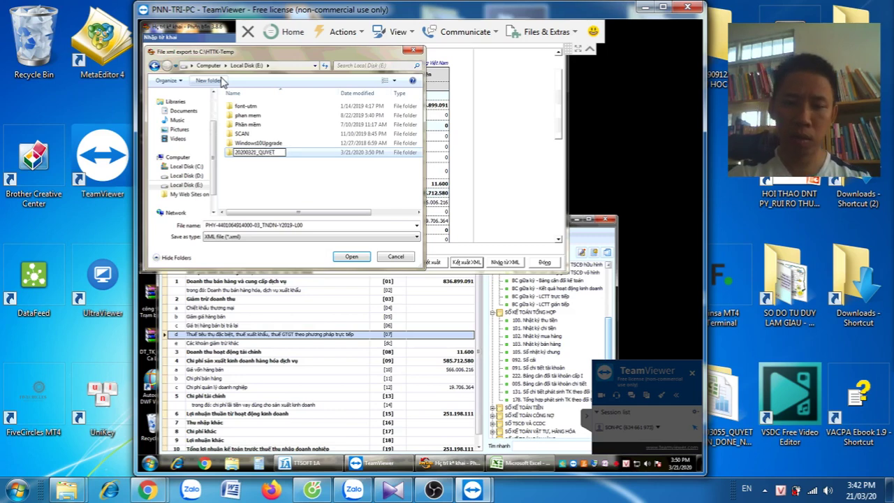
{"action": "type", "text": " TOAN"}
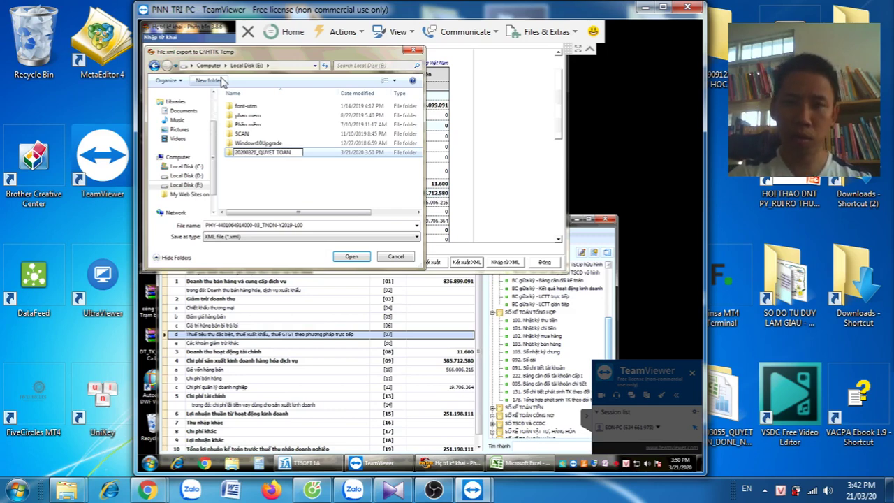
{"action": "type", "text": " DN"}
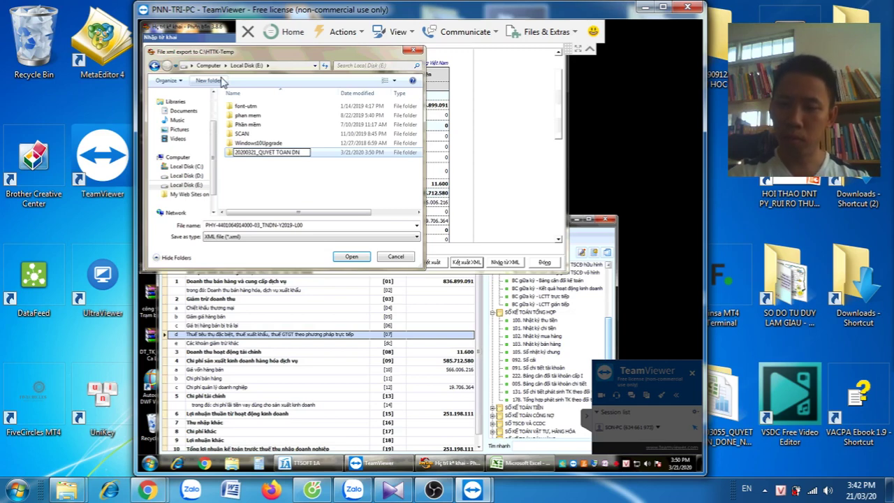
{"action": "type", "text": "_2019"}
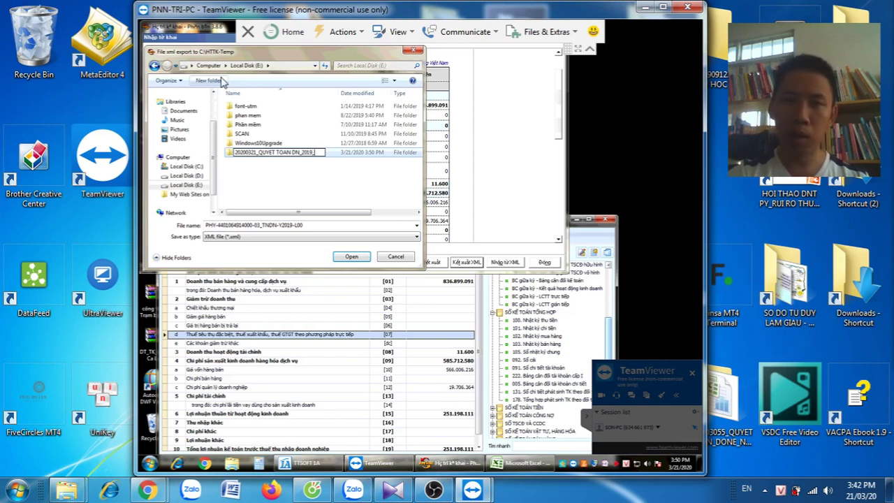
{"action": "type", "text": "_THUONG"}
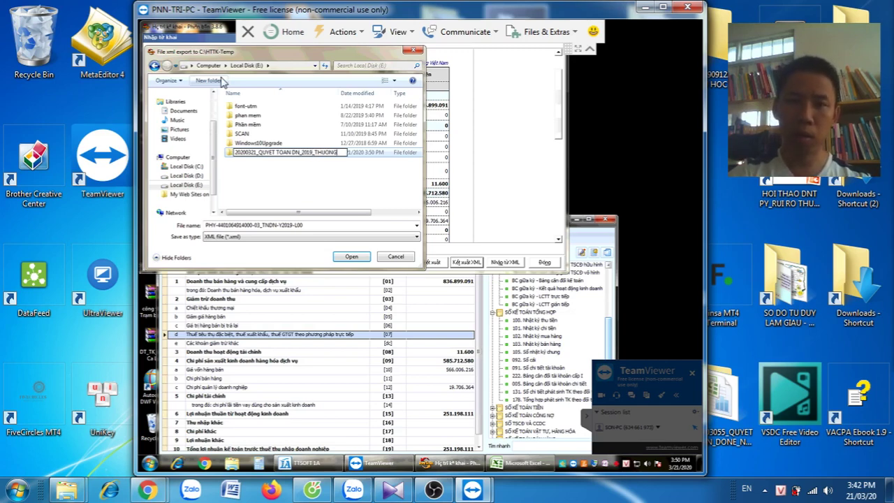
{"action": "key", "text": "Return"}
{"action": "key", "text": "Return"}
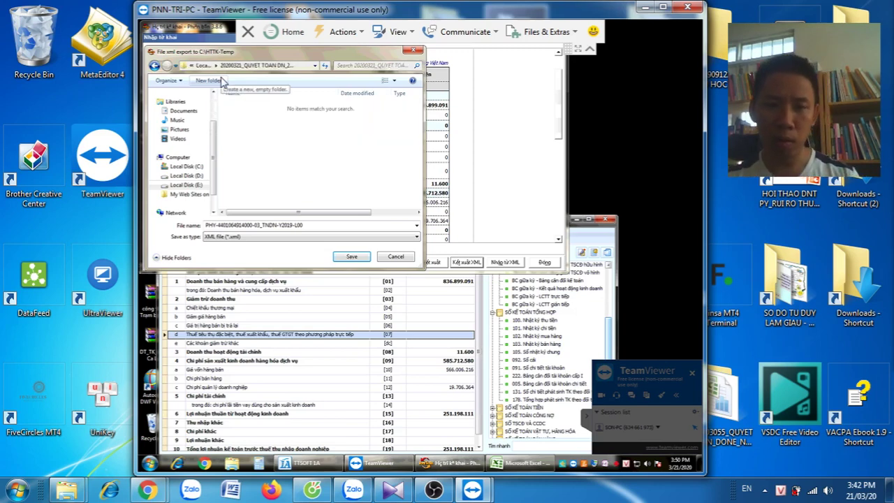
{"action": "key", "text": "Return"}
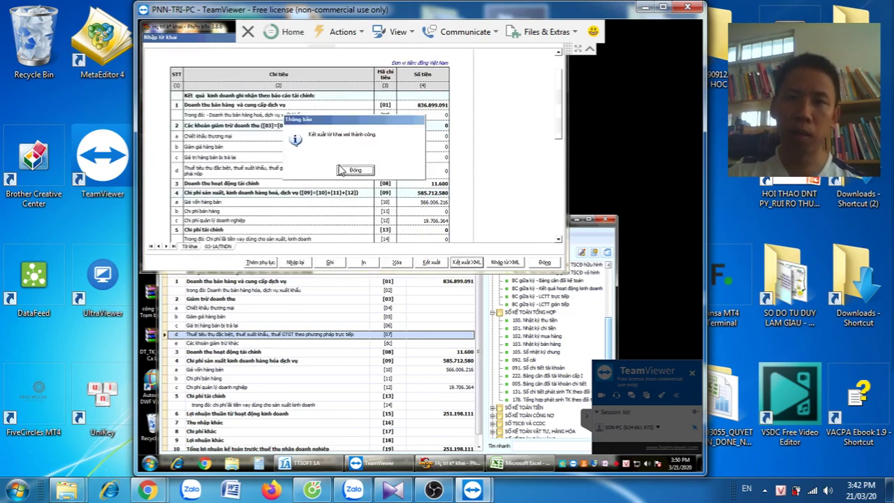
{"action": "left_click", "coordinate": [351, 170]}
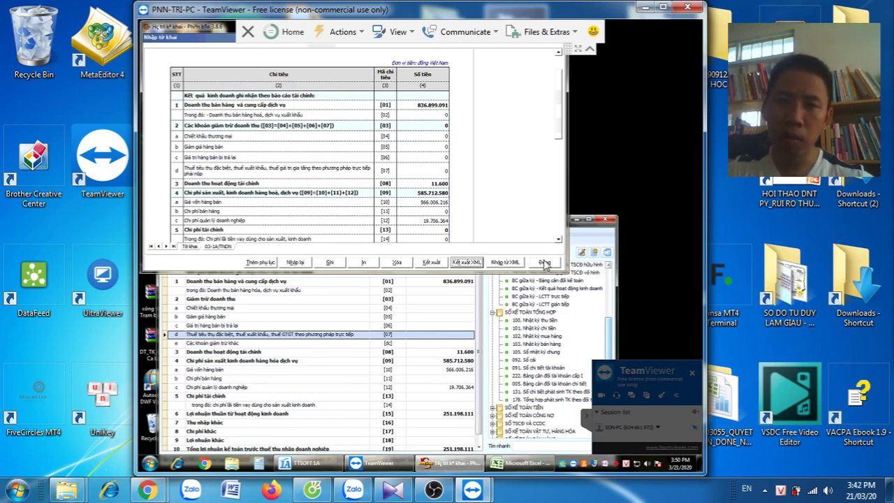
Close the HTKK form, minimize the tax program and maximize TTSOFT 1A's report window
{"action": "left_click", "coordinate": [545, 263]}
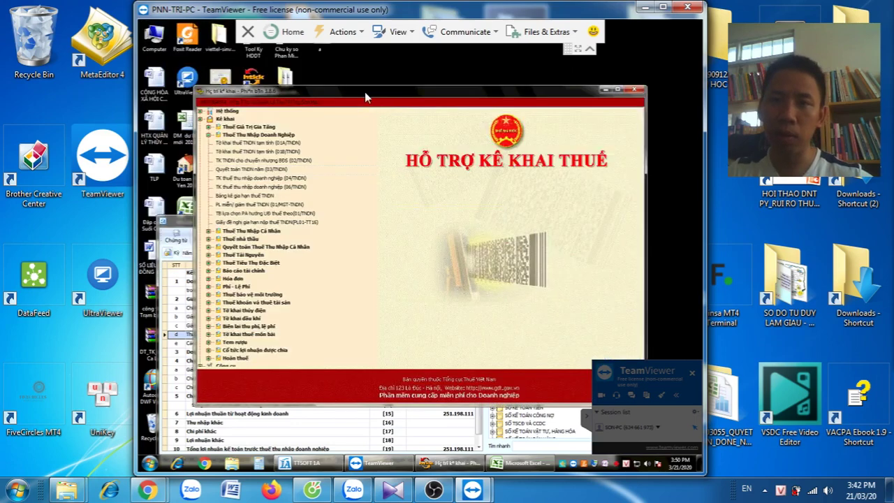
{"action": "left_click", "coordinate": [606, 90]}
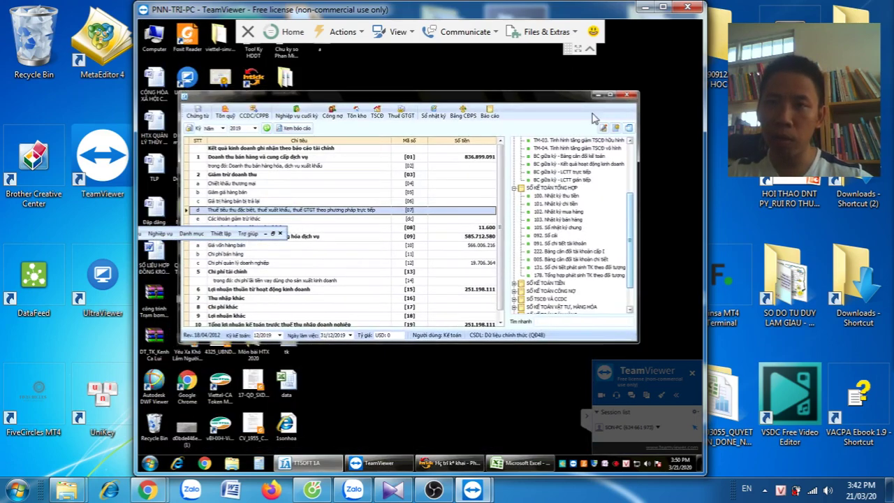
{"action": "left_click", "coordinate": [611, 97]}
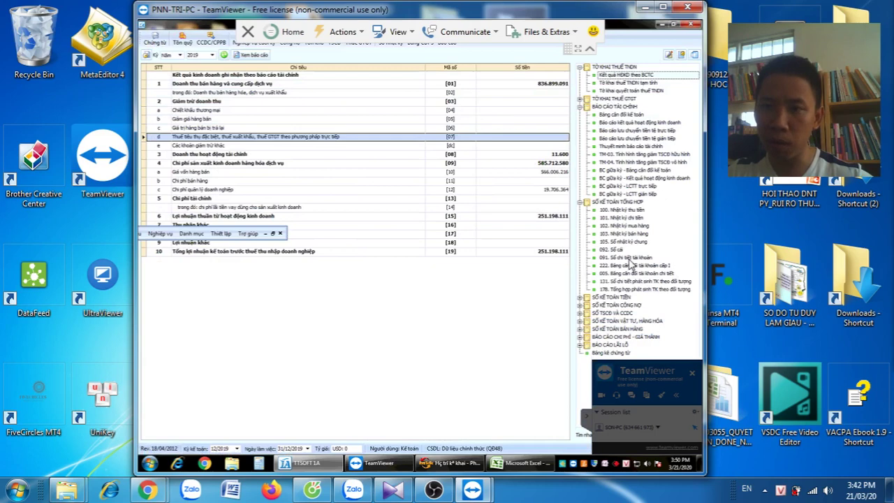
{"action": "left_click", "coordinate": [629, 258]}
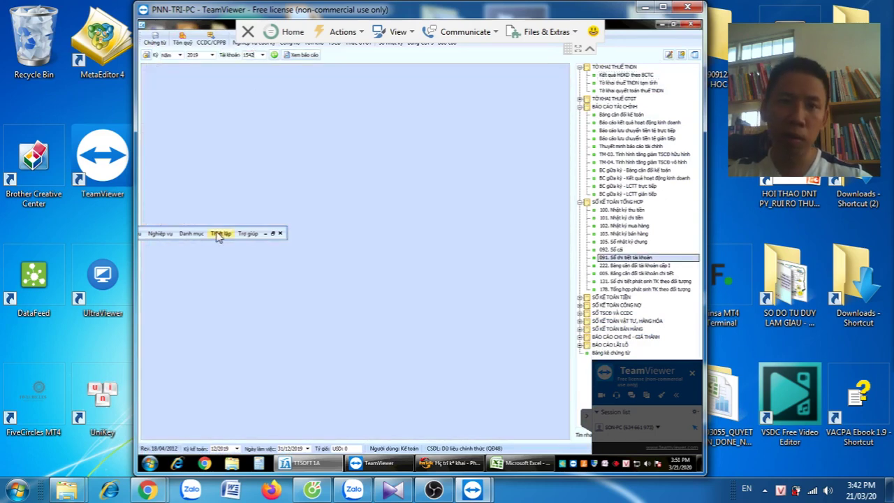
Resize and reposition the TTSOFT accounting windows, then bring up the Báo cáo reports view
{"action": "left_click", "coordinate": [270, 232]}
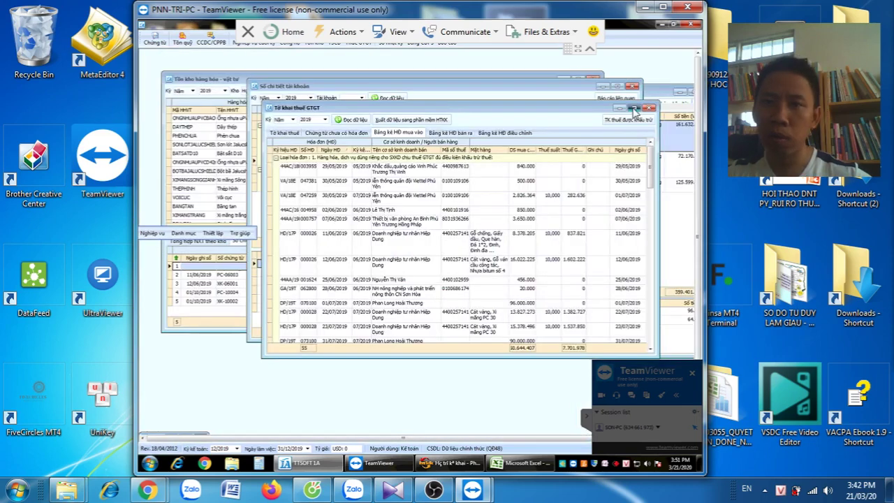
{"action": "left_click", "coordinate": [633, 109]}
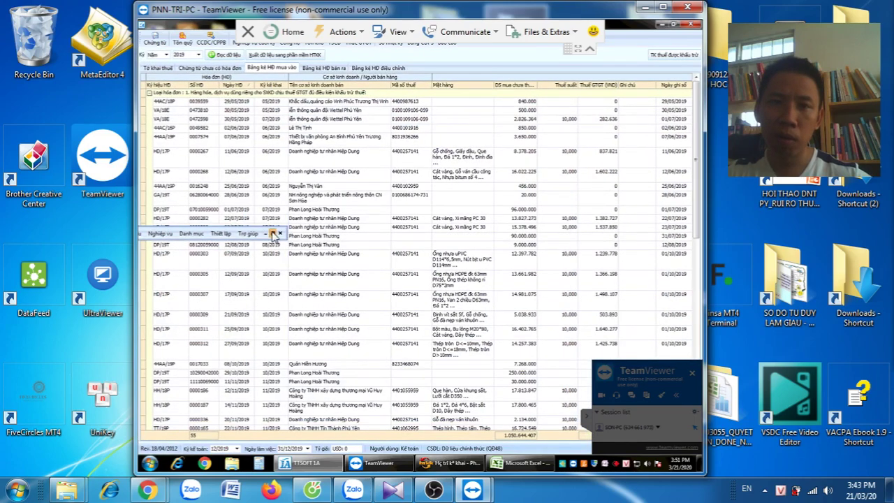
{"action": "left_click", "coordinate": [272, 234]}
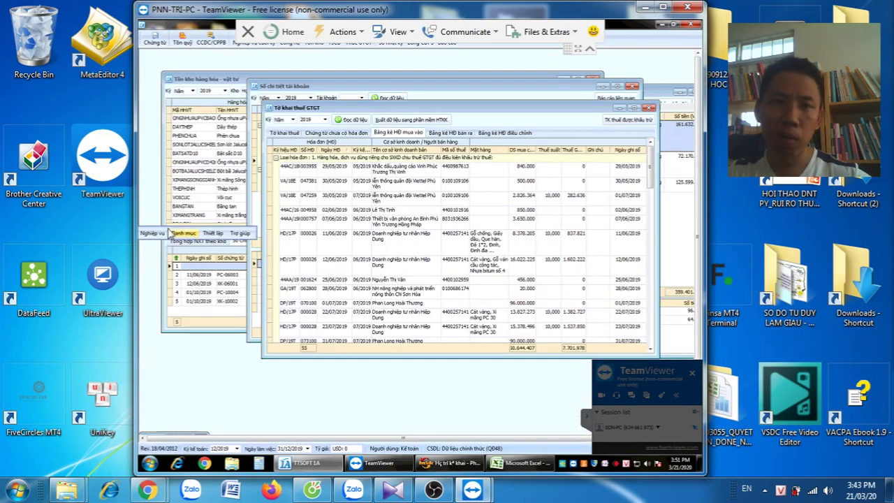
{"action": "left_click", "coordinate": [169, 232]}
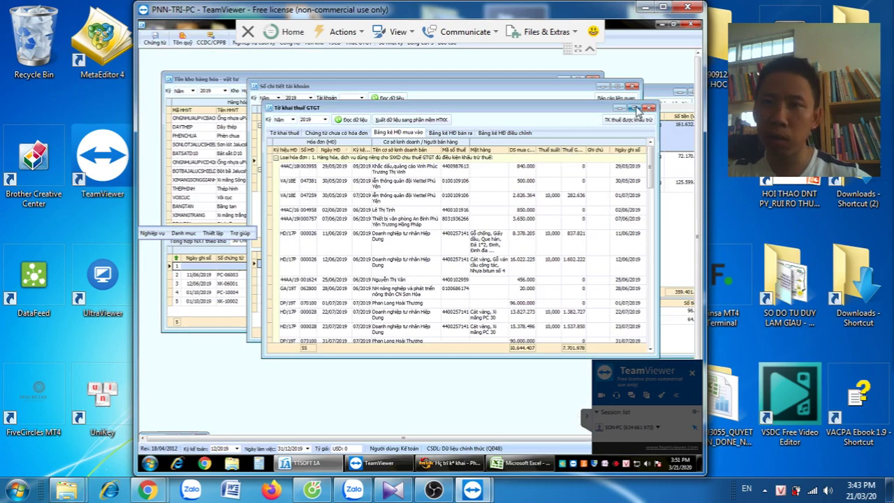
{"action": "left_click", "coordinate": [634, 108]}
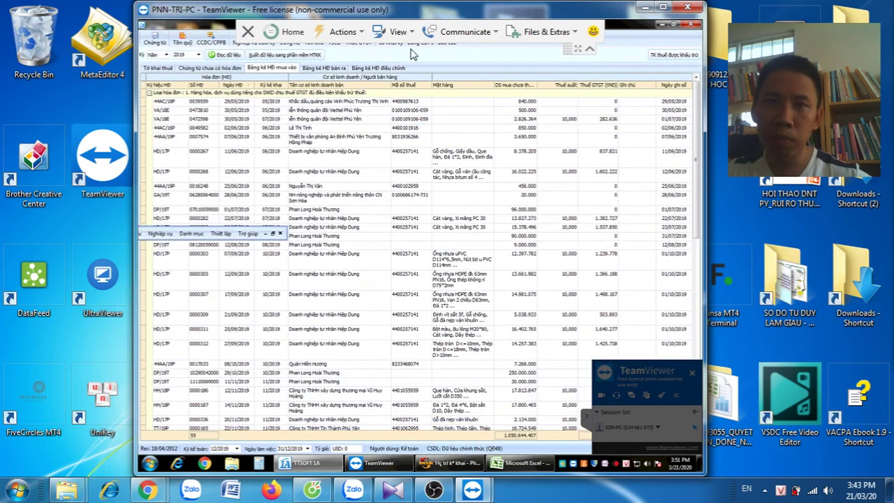
{"action": "left_click_drag", "start_coordinate": [447, 25], "coordinate": [195, 221]}
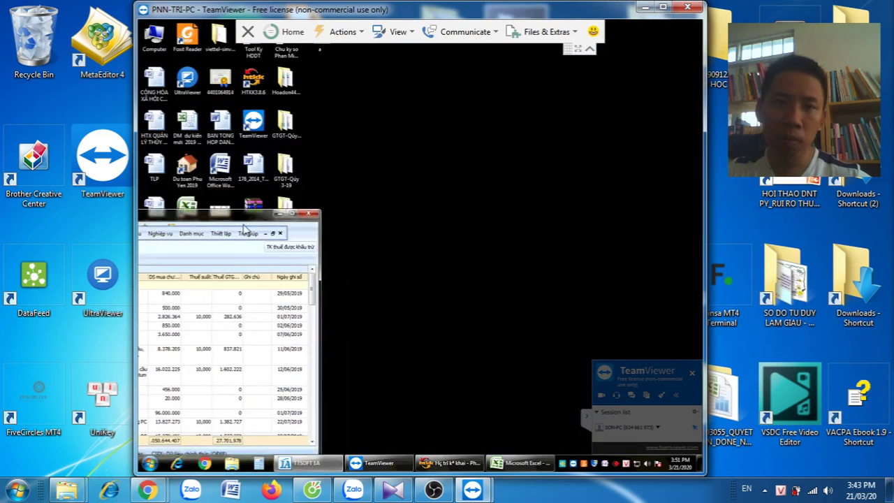
{"action": "left_click", "coordinate": [292, 207]}
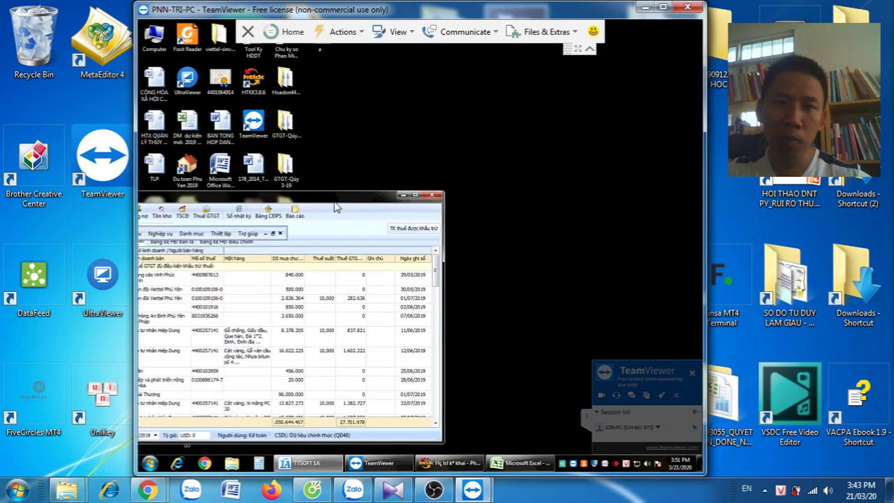
{"action": "left_click_drag", "start_coordinate": [335, 207], "coordinate": [573, 117]}
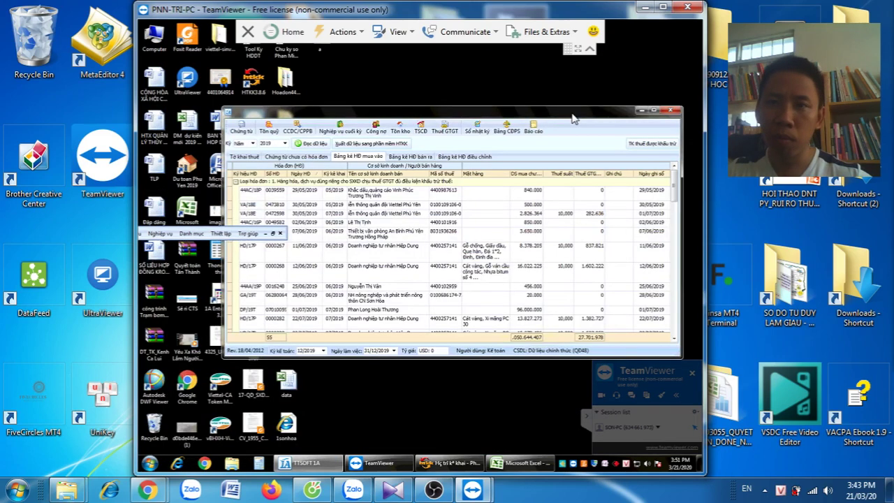
{"action": "left_click", "coordinate": [533, 128]}
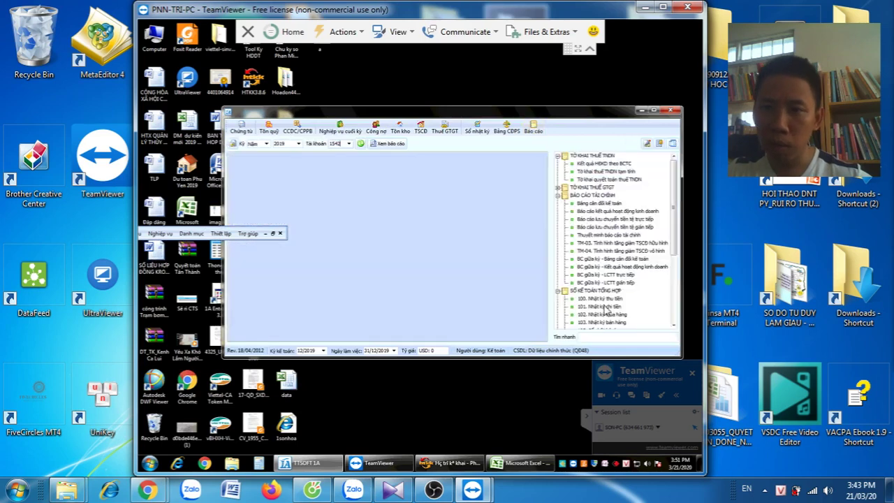
Load the 2019 detail ledger for account 642, sorted by Diễn giải, in a maximized window
{"action": "scroll", "coordinate": [667, 326], "scroll_direction": "down", "scroll_amount": 3}
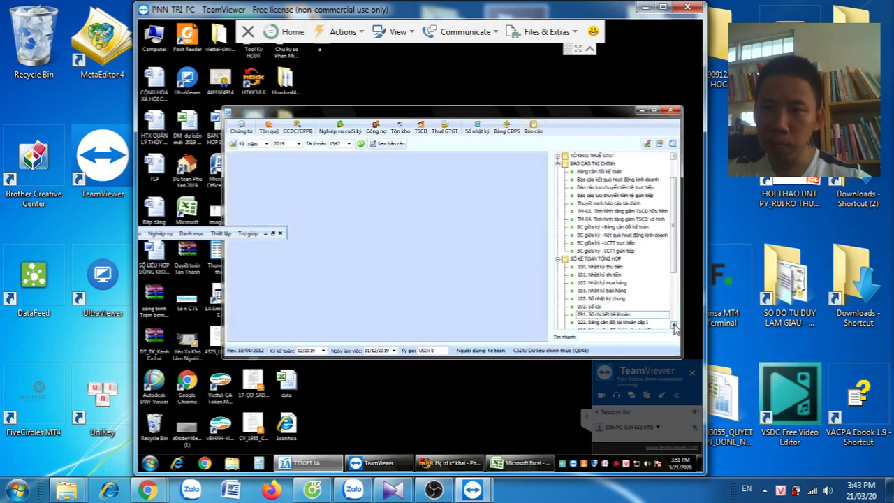
{"action": "left_click", "coordinate": [340, 143]}
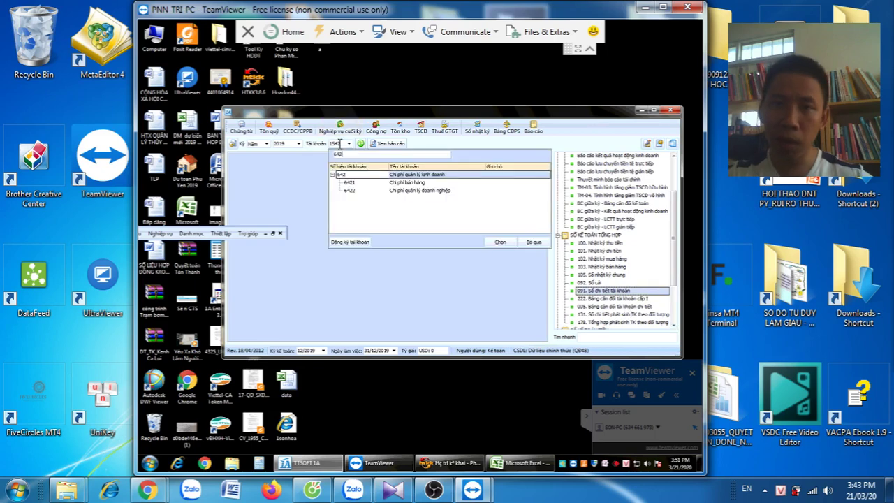
{"action": "key", "text": "Return"}
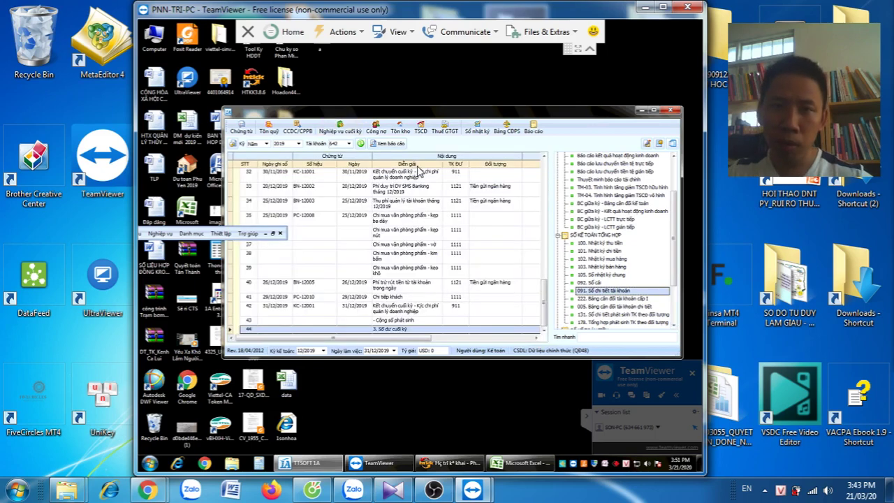
{"action": "left_click", "coordinate": [417, 165]}
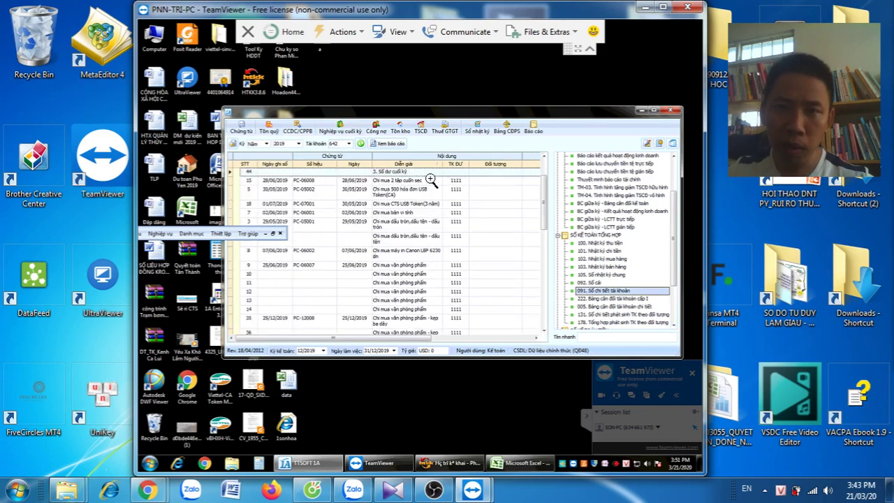
{"action": "left_click", "coordinate": [652, 111]}
Review the 642 entries: cheque book, USB token, Canon printer, stationery and entertainment
{"action": "left_click", "coordinate": [444, 90]}
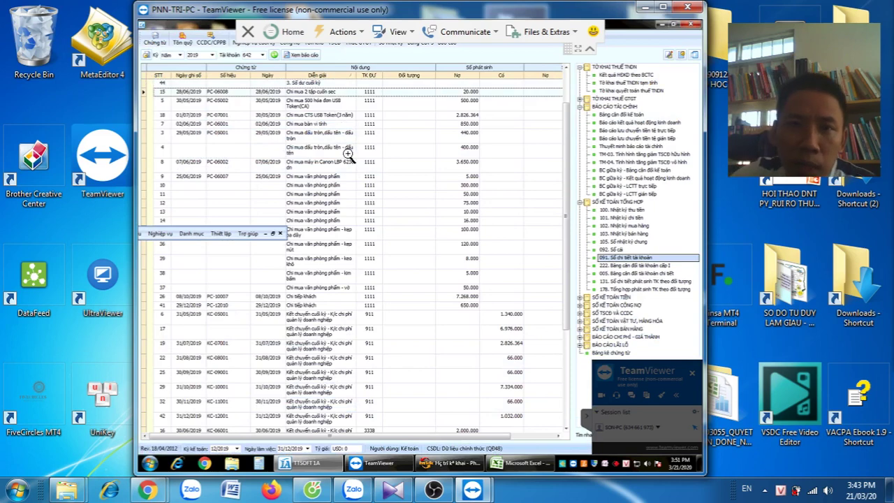
{"action": "key", "text": "Down"}
{"action": "key", "text": "Down"}
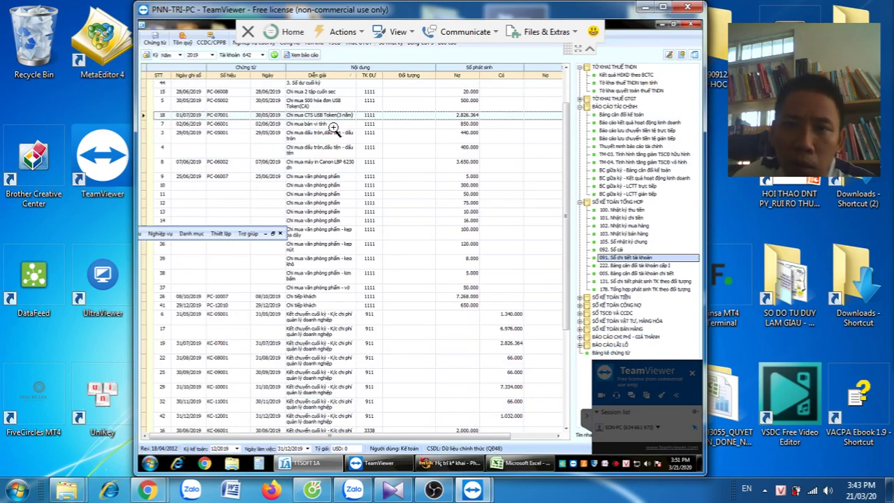
{"action": "left_click", "coordinate": [335, 168]}
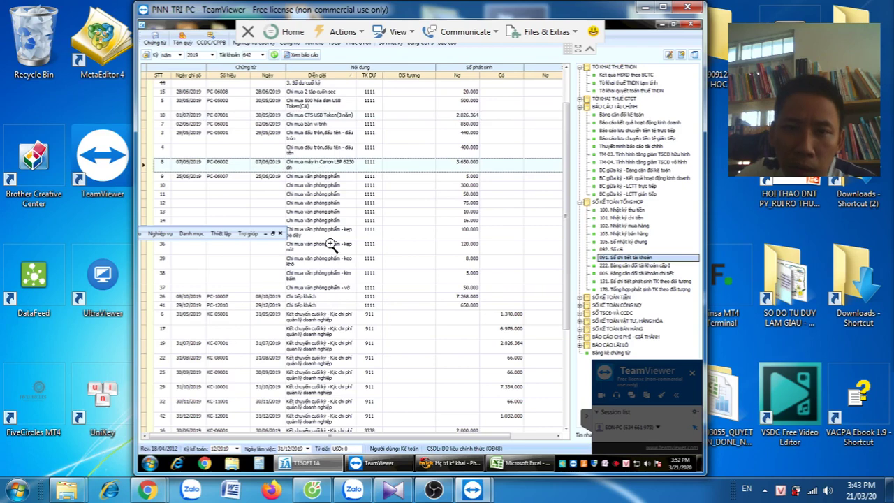
{"action": "left_click", "coordinate": [342, 291]}
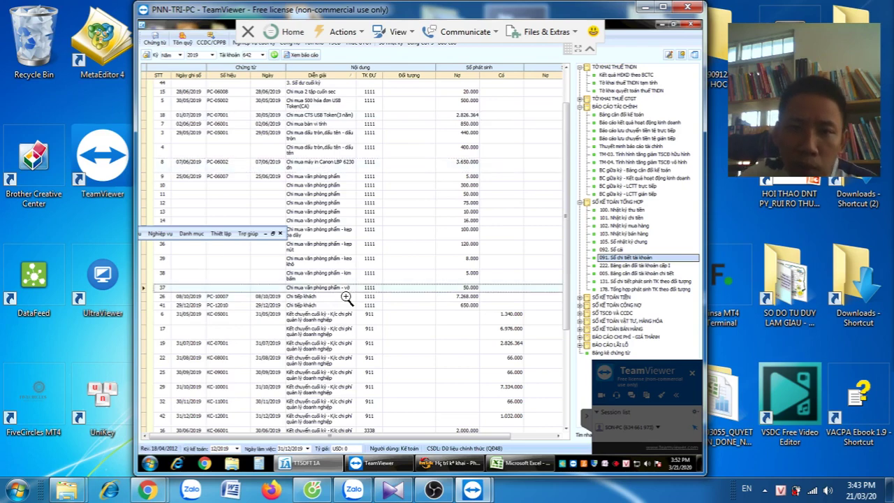
{"action": "left_click", "coordinate": [344, 298]}
{"action": "scroll", "coordinate": [340, 323], "scroll_direction": "down", "scroll_amount": 3}
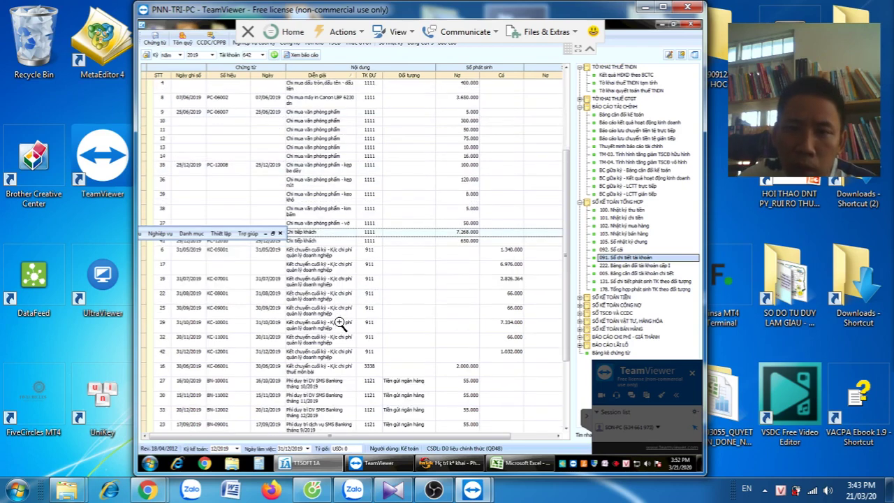
{"action": "scroll", "coordinate": [345, 290], "scroll_direction": "down", "scroll_amount": 1}
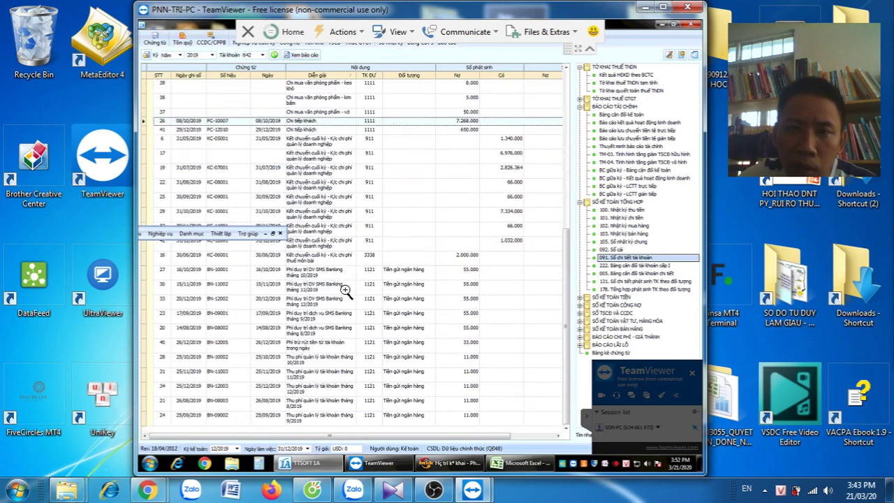
{"action": "scroll", "coordinate": [345, 291], "scroll_direction": "up", "scroll_amount": 5}
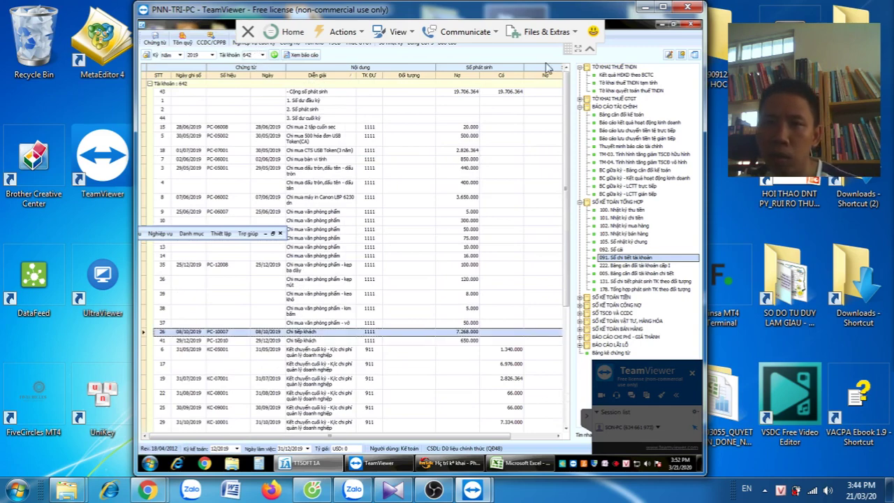
Open Bảng CĐPS, reload its 2019 data and dock the floating menu bar
{"action": "left_click", "coordinate": [411, 46]}
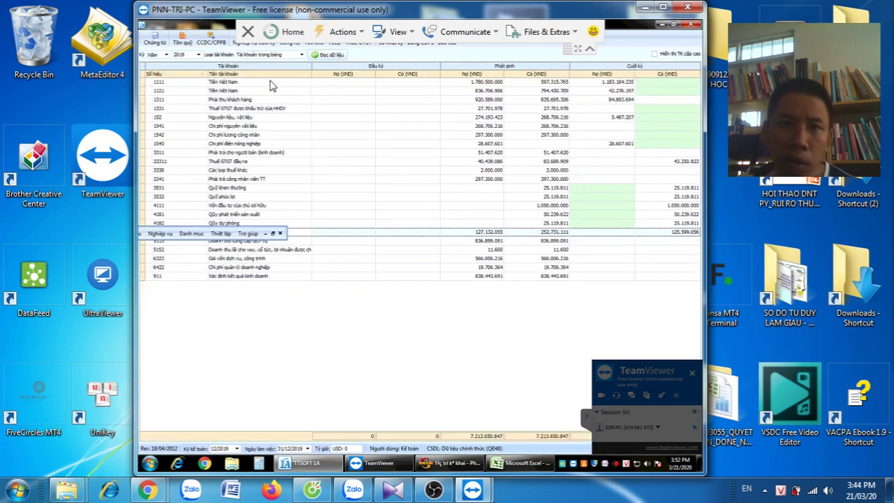
{"action": "left_click", "coordinate": [331, 56]}
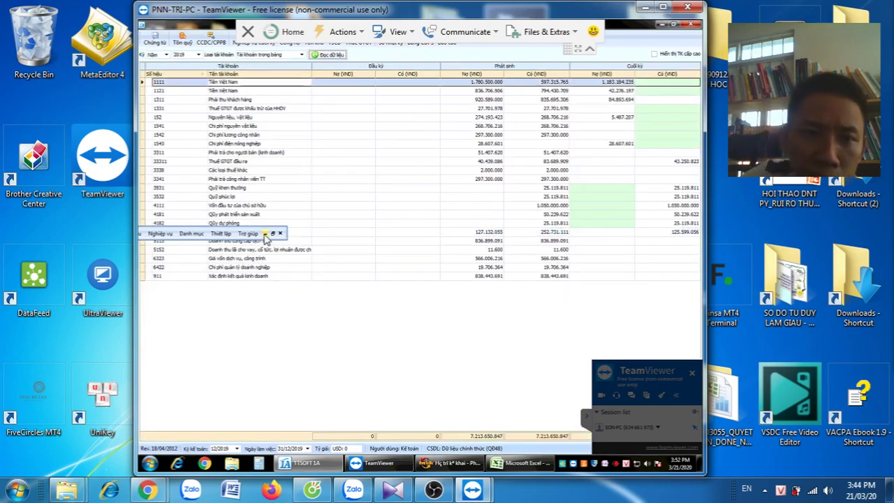
{"action": "left_click", "coordinate": [229, 233]}
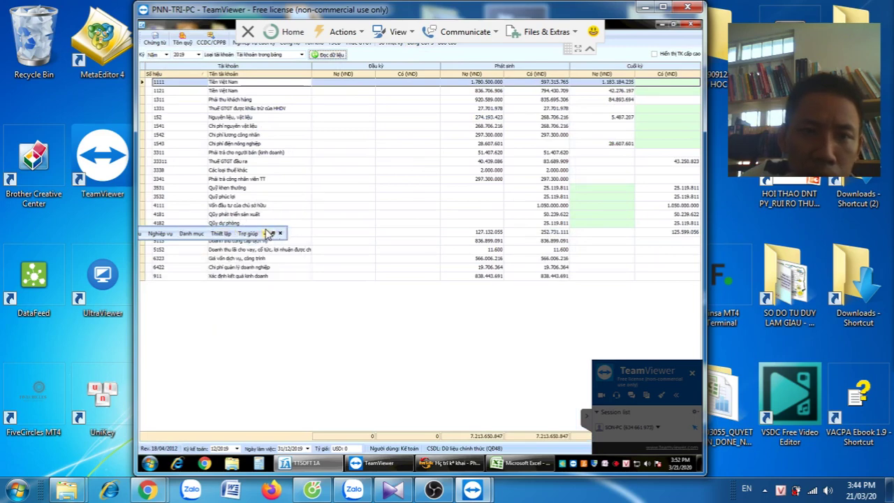
{"action": "left_click", "coordinate": [249, 233]}
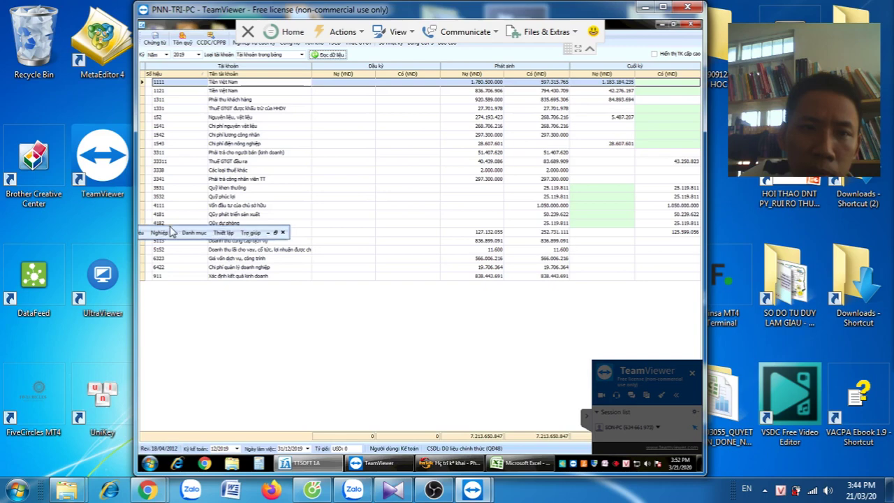
{"action": "left_click_drag", "start_coordinate": [170, 230], "coordinate": [170, 37]}
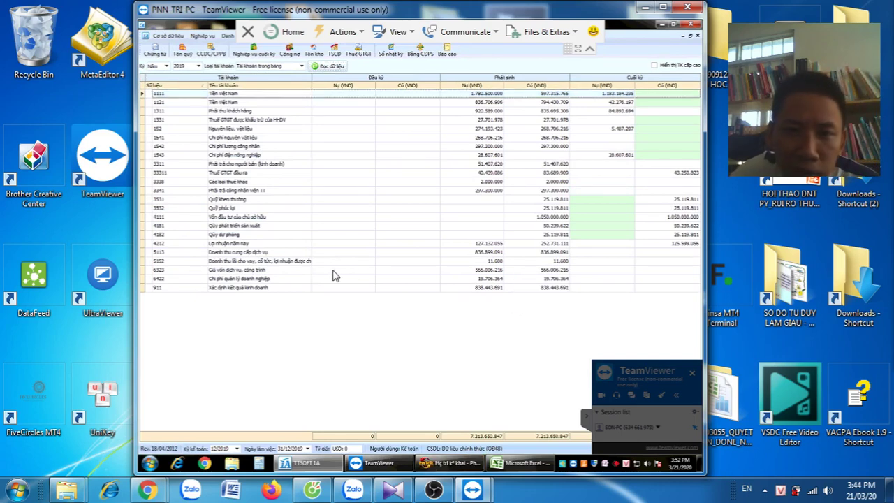
Check the trial balance rows for accounts 6323, 3341, 4181 and 6422 (19.706.364)
{"action": "left_click", "coordinate": [469, 273]}
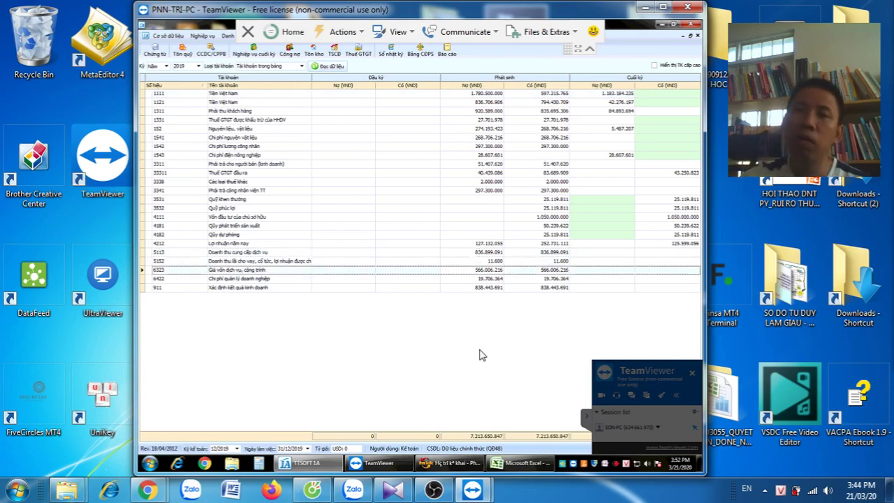
{"action": "left_click", "coordinate": [486, 195]}
{"action": "left_click", "coordinate": [489, 227]}
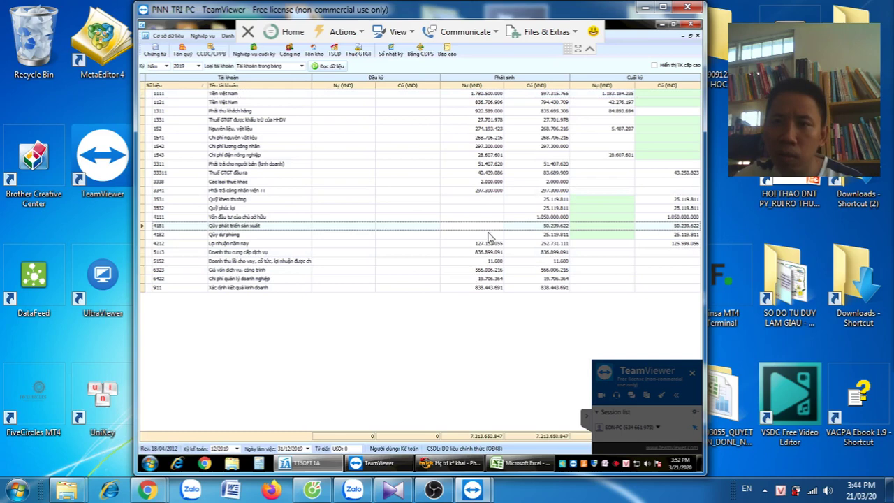
{"action": "left_click", "coordinate": [484, 278]}
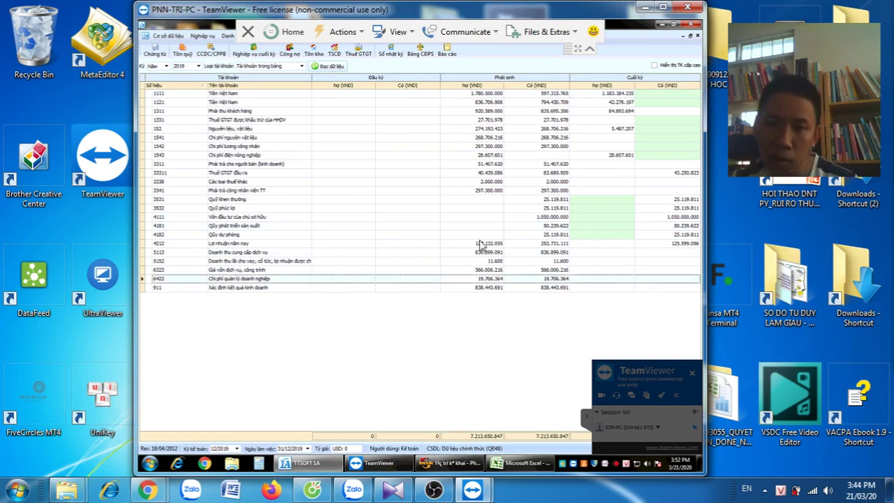
{"action": "left_click", "coordinate": [490, 192]}
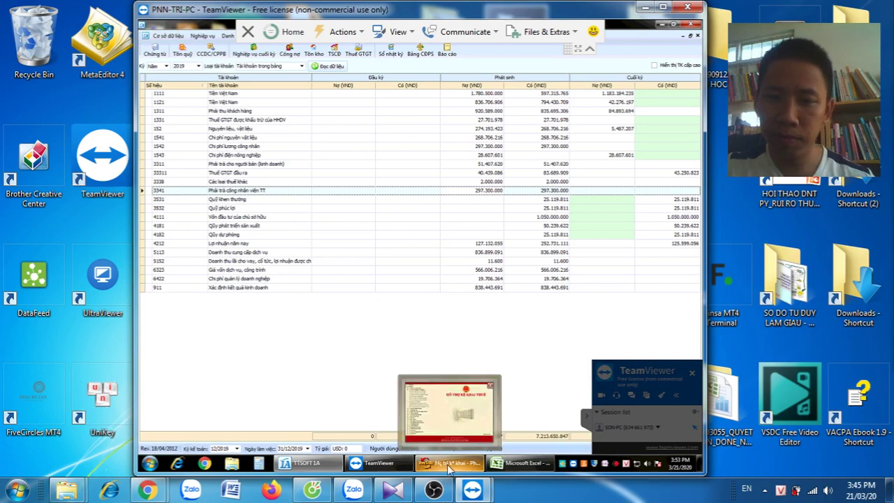
{"action": "mouse_move", "coordinate": [438, 489]}
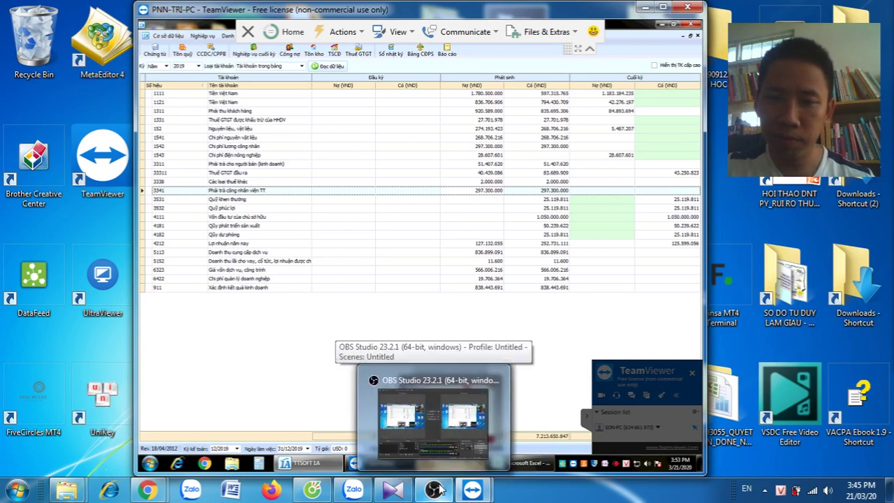
{"action": "mouse_move", "coordinate": [449, 463]}
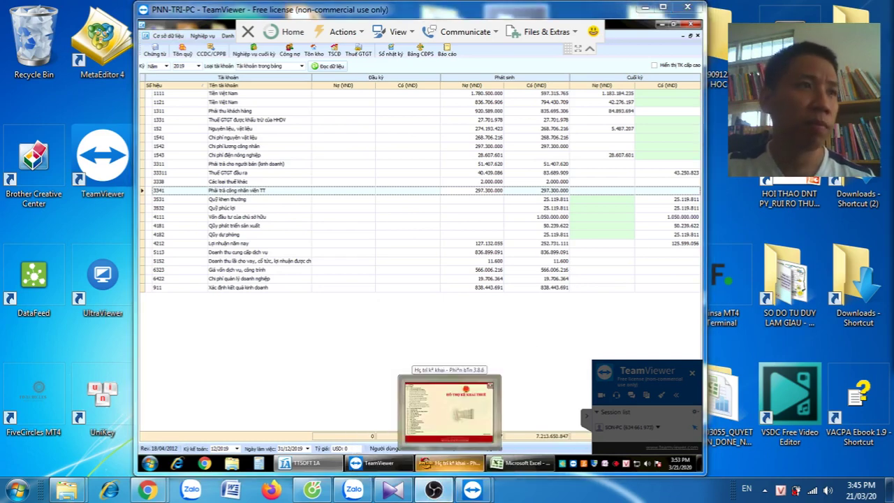